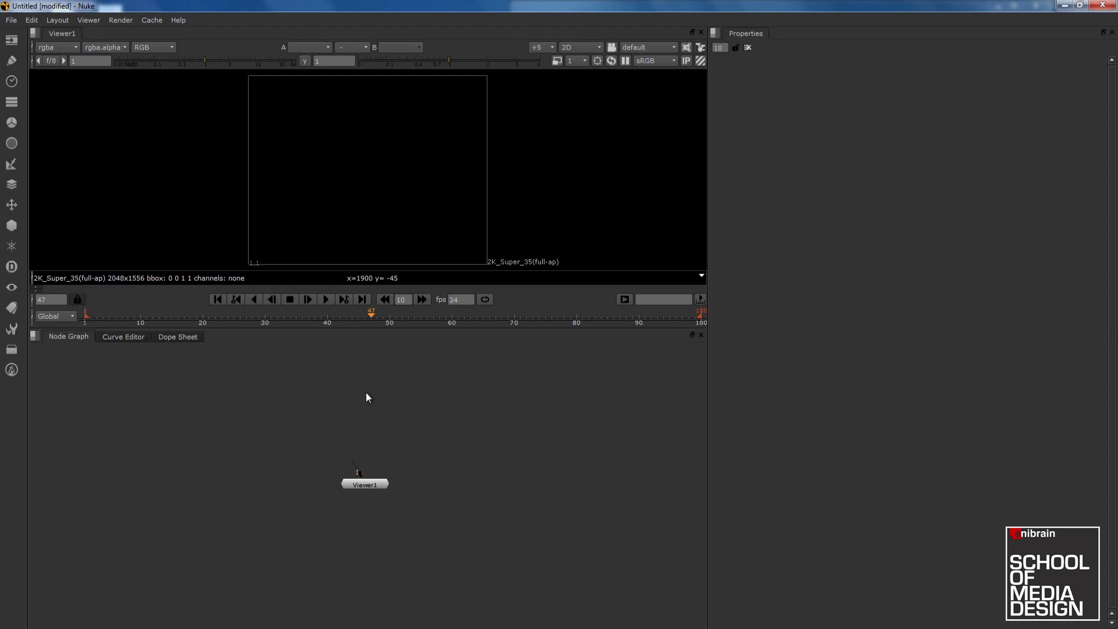
Read in the hcw_without_motion_blur.####.png sequence (frames 0–50) from Footages/Without Motion Blur and view it
{"action": "left_click", "coordinate": [11, 40]}
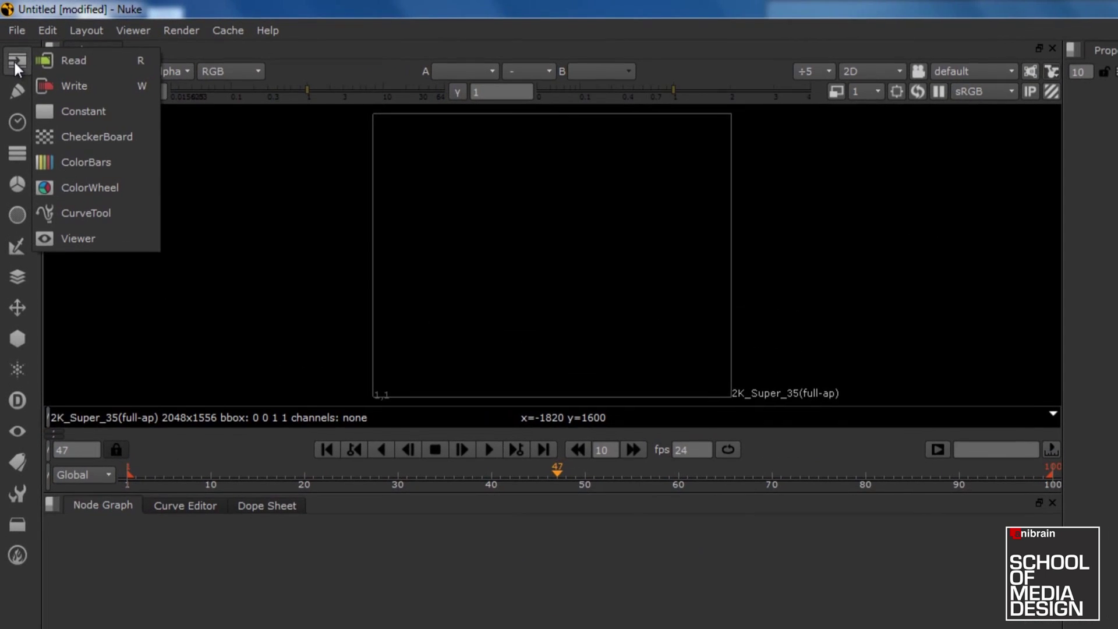
{"action": "left_click", "coordinate": [69, 62]}
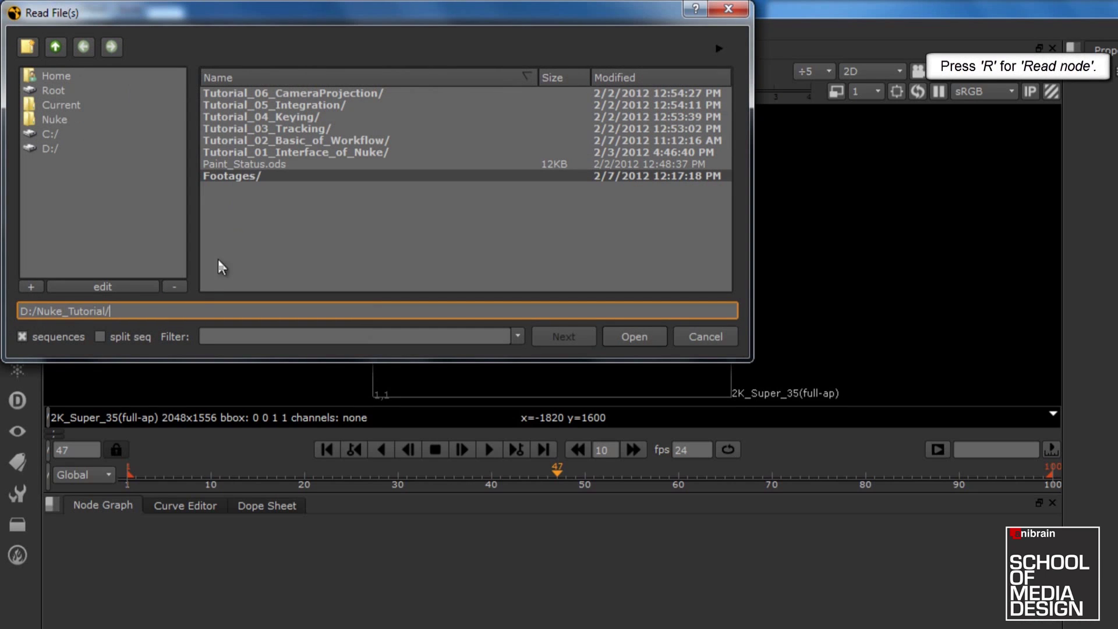
{"action": "double_click", "coordinate": [239, 176]}
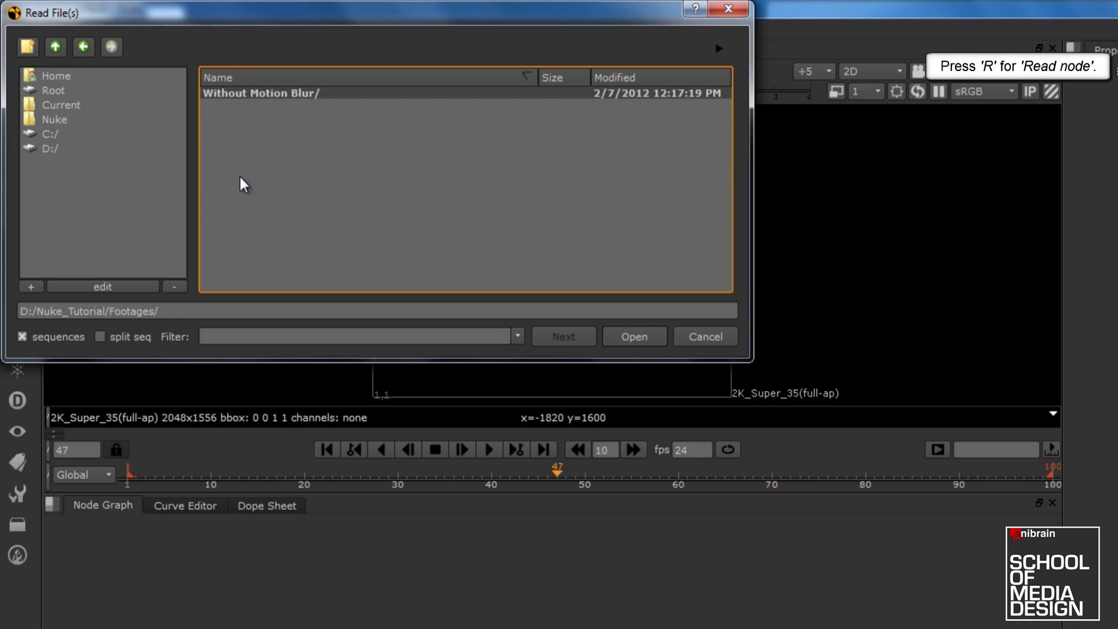
{"action": "double_click", "coordinate": [272, 93]}
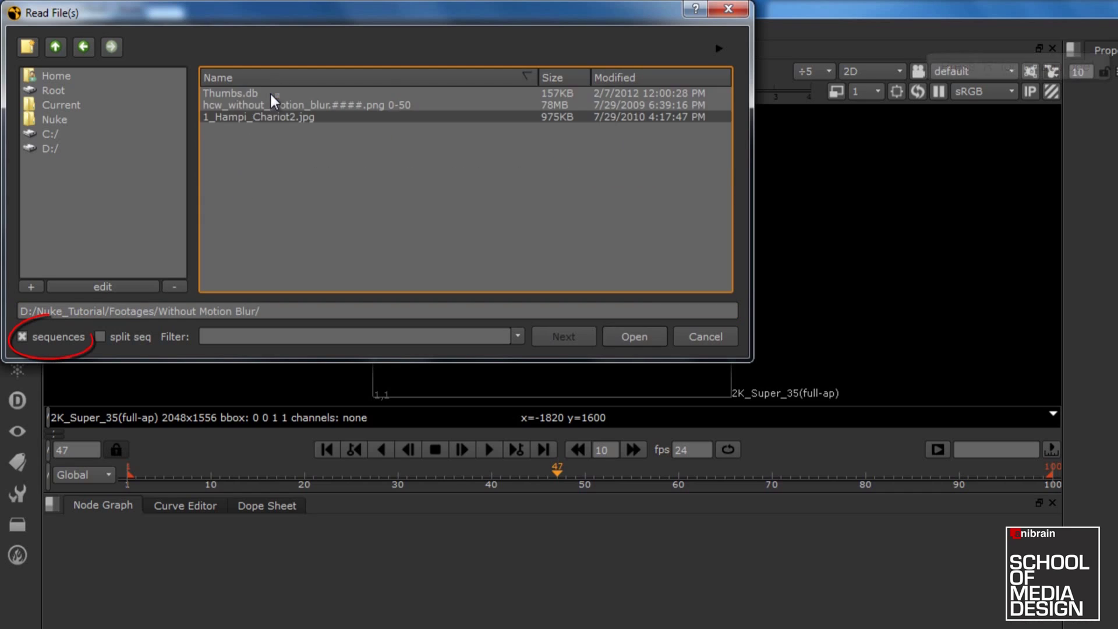
{"action": "left_click", "coordinate": [331, 104]}
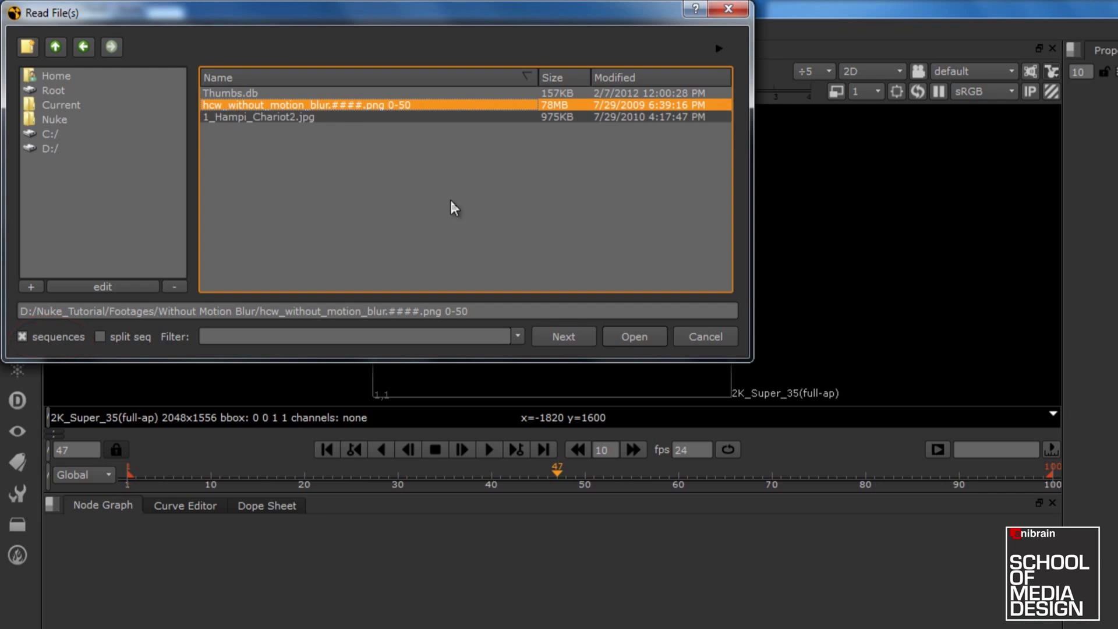
{"action": "left_click", "coordinate": [632, 335]}
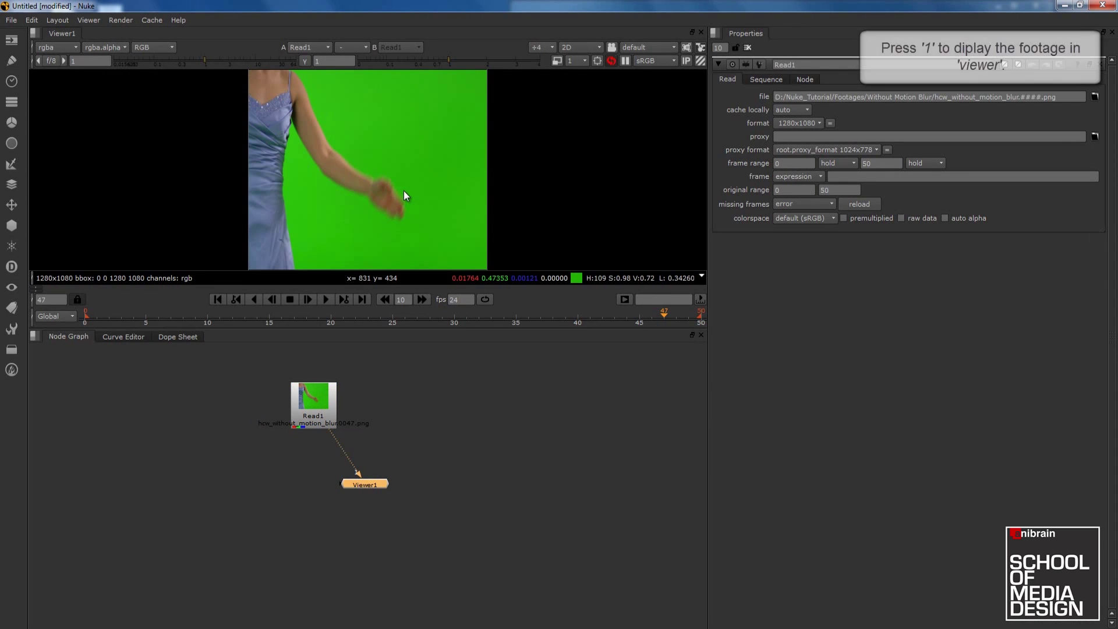
{"action": "key", "text": "1"}
{"action": "left_click", "coordinate": [405, 406]}
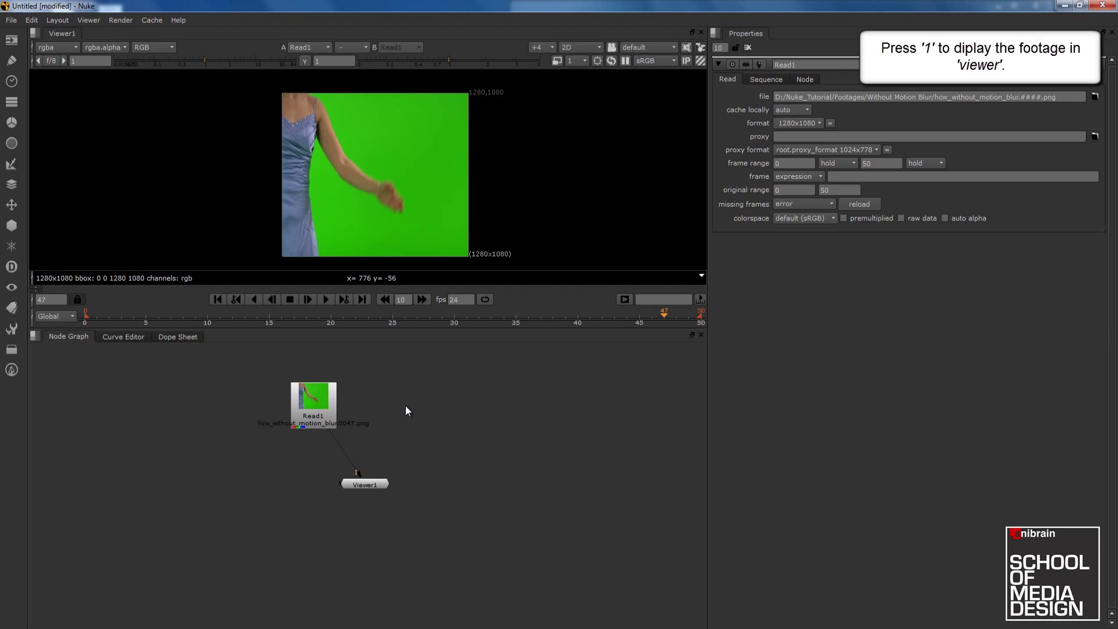
Read in 1_Hampi_Chariot2.jpg as viewer input 2, then return the viewer to the dancer
{"action": "left_click", "coordinate": [13, 41]}
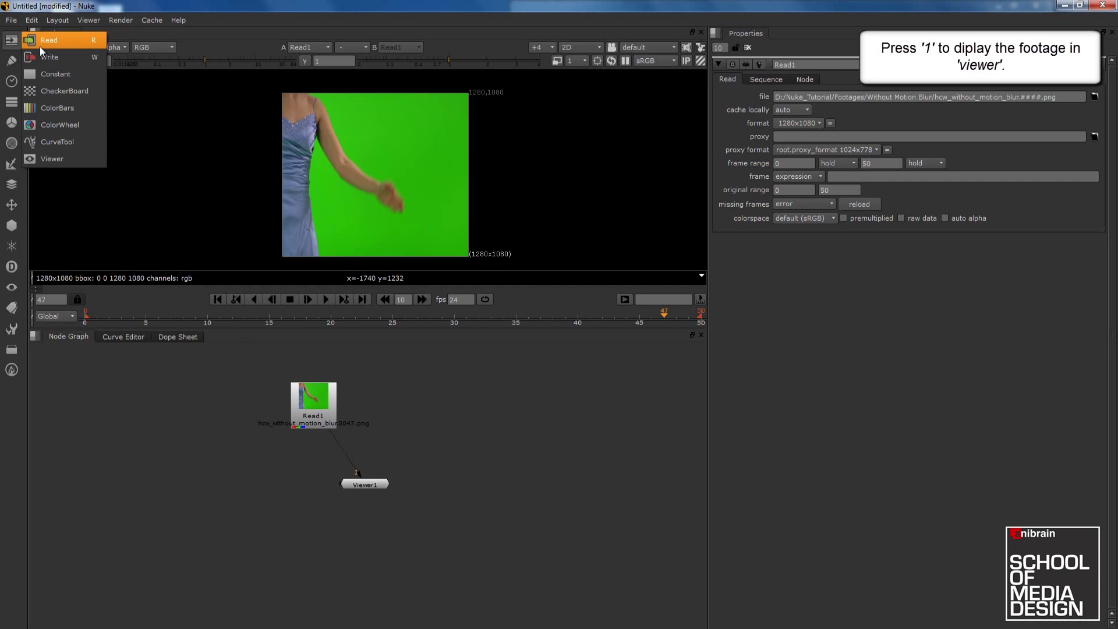
{"action": "left_click", "coordinate": [60, 43]}
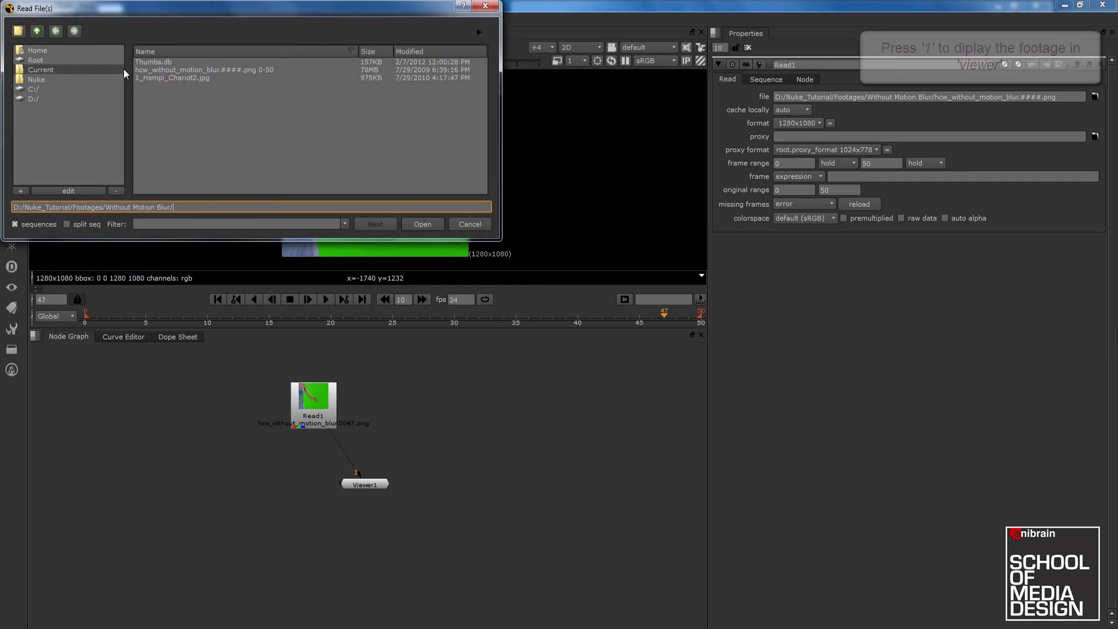
{"action": "left_click", "coordinate": [175, 78]}
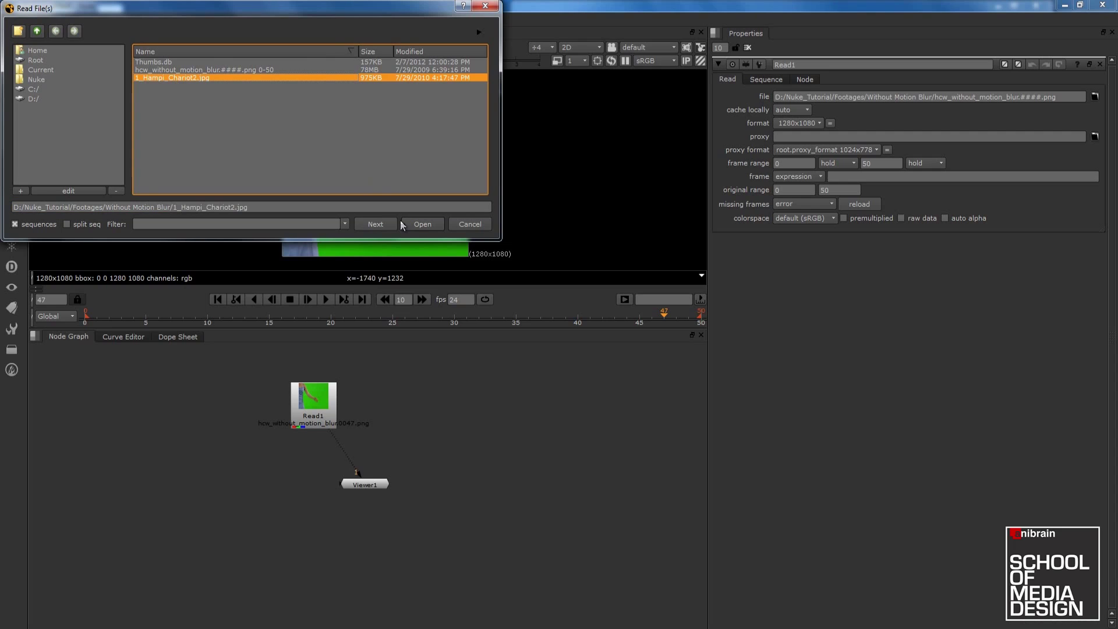
{"action": "left_click", "coordinate": [427, 224]}
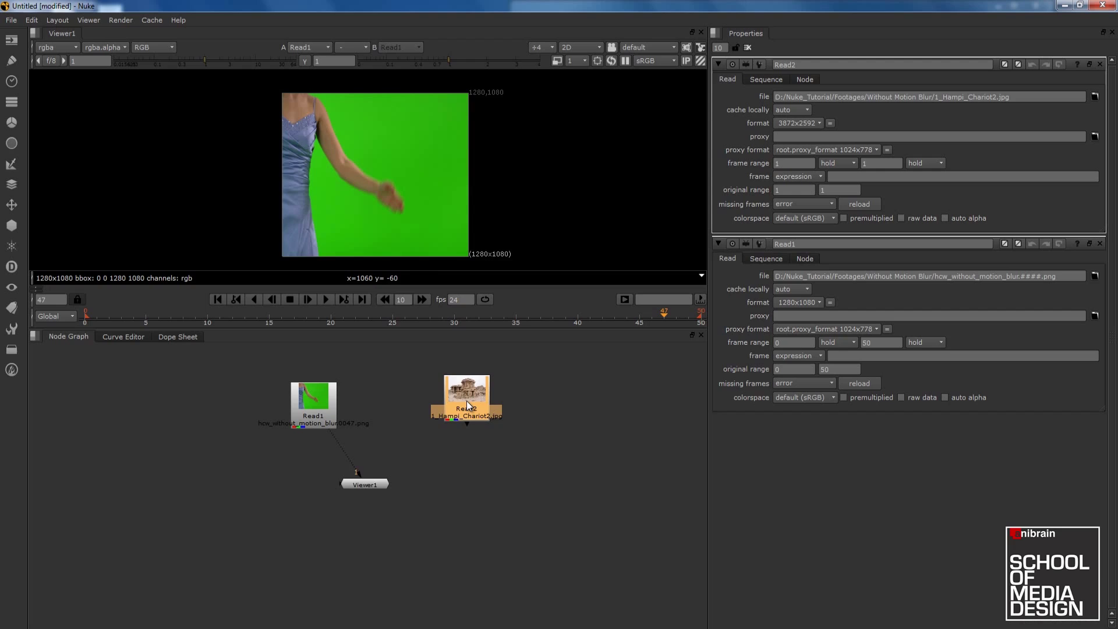
{"action": "left_click", "coordinate": [466, 400]}
{"action": "key", "text": "2"}
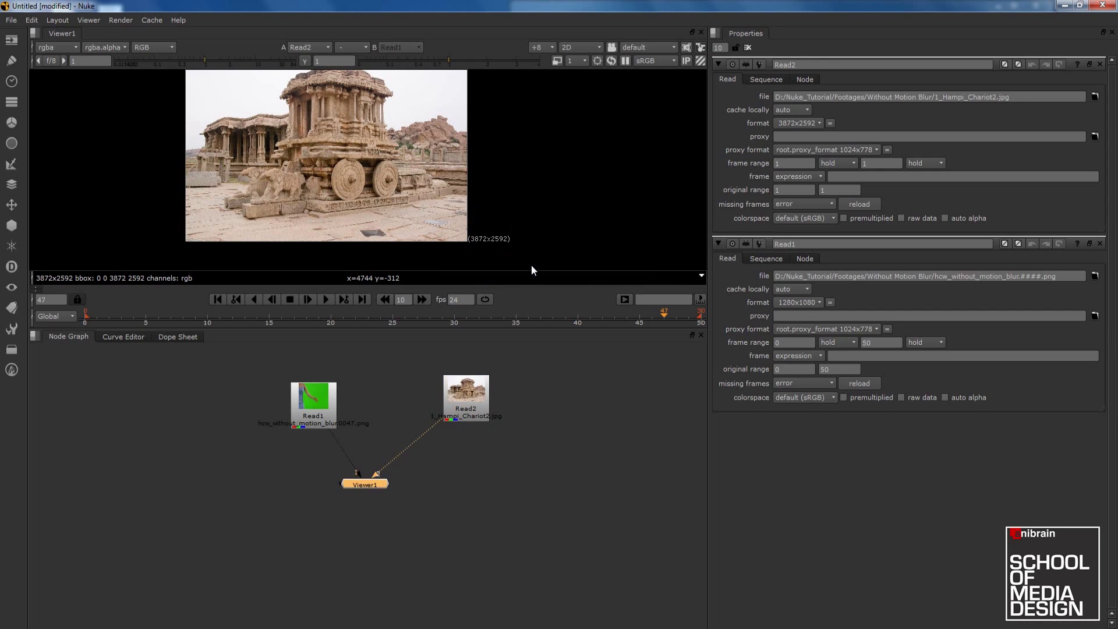
{"action": "key", "text": "1"}
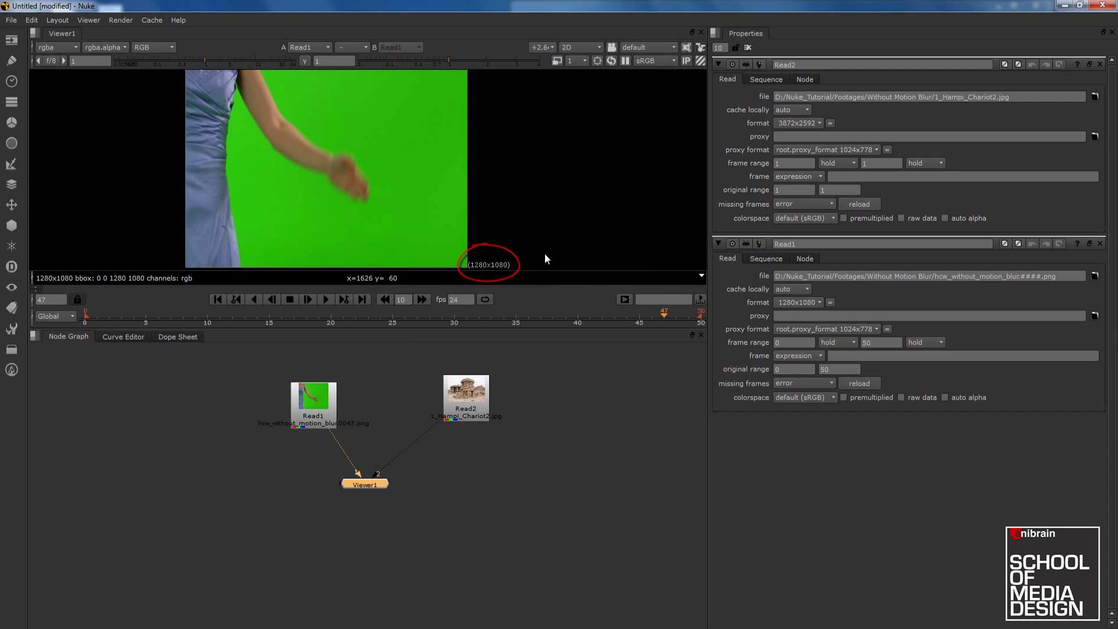
Nudge the Read1 node down and right to tidy the node graph
{"action": "scroll", "coordinate": [518, 208], "scroll_direction": "down", "scroll_amount": 2}
{"action": "scroll", "coordinate": [519, 208], "scroll_direction": "down", "scroll_amount": 1}
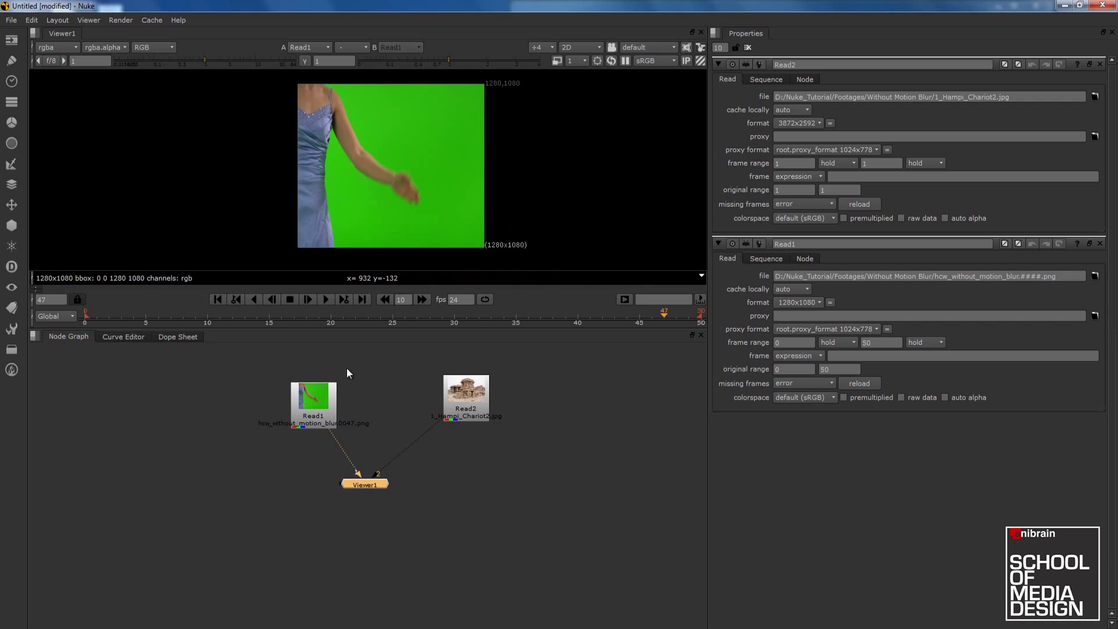
{"action": "left_click_drag", "start_coordinate": [318, 423], "coordinate": [333, 426]}
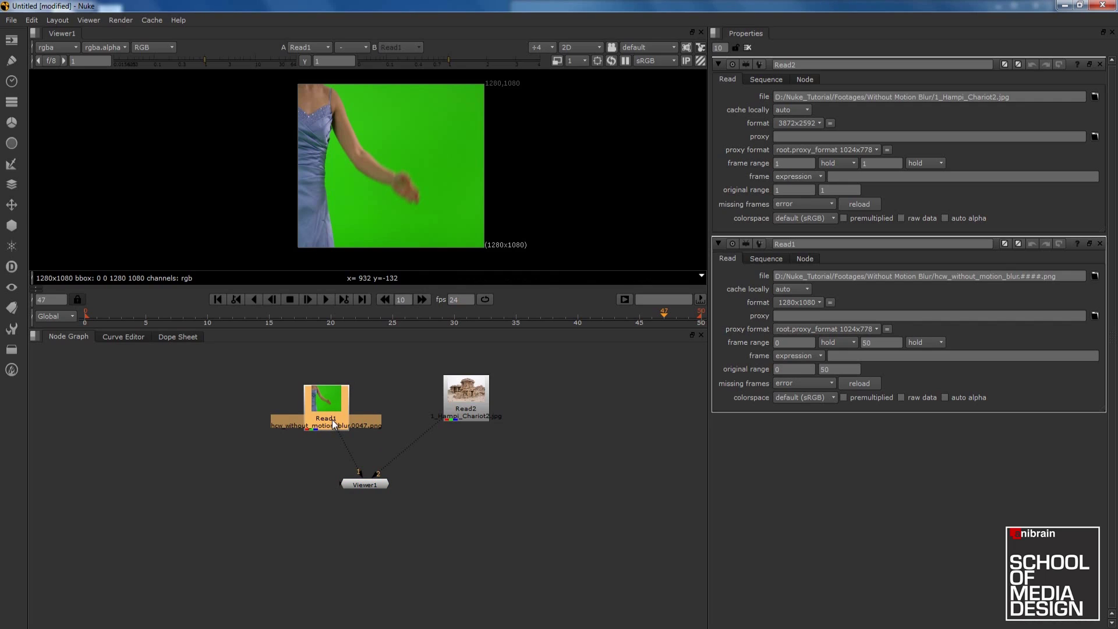
{"action": "left_click", "coordinate": [433, 480]}
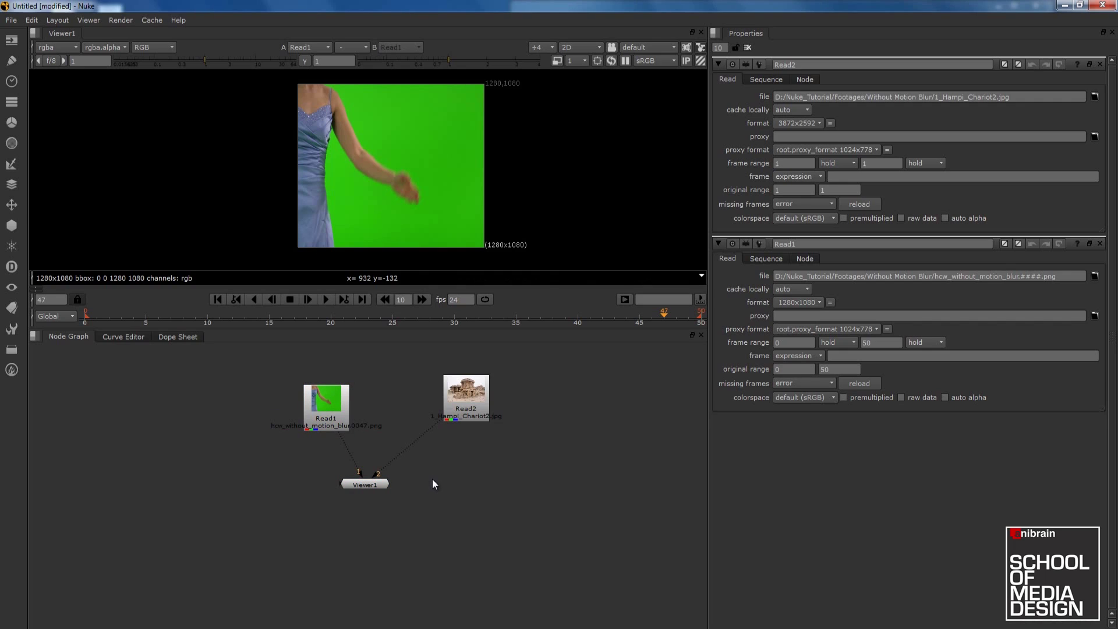
Set the project full size format to 1280x1080 at 24 fps in Project Settings
{"action": "left_click", "coordinate": [32, 19]}
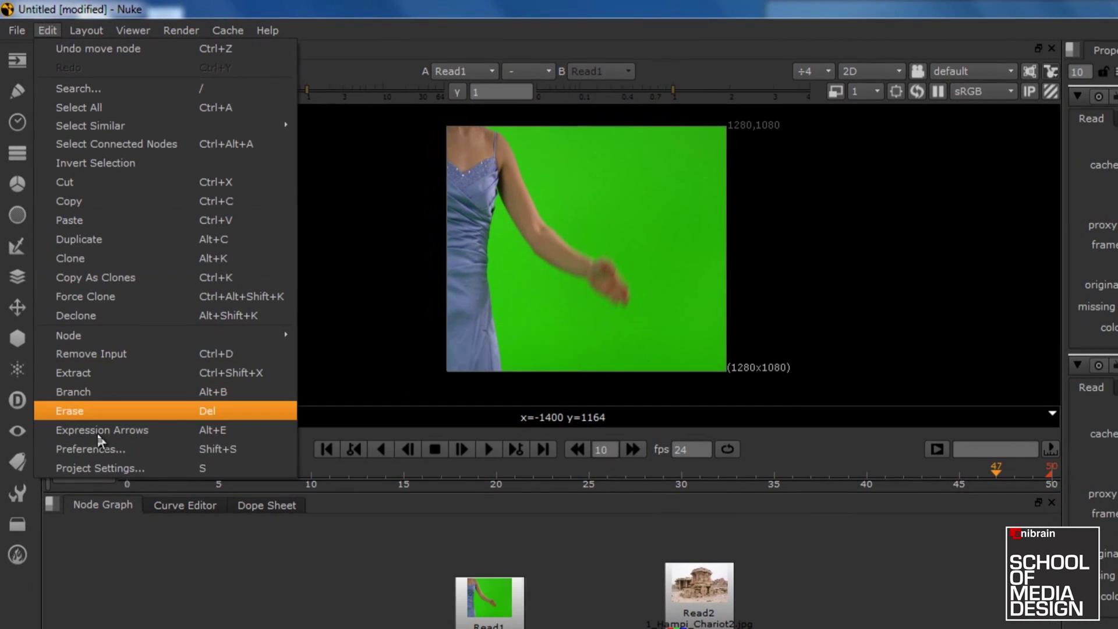
{"action": "left_click", "coordinate": [99, 472]}
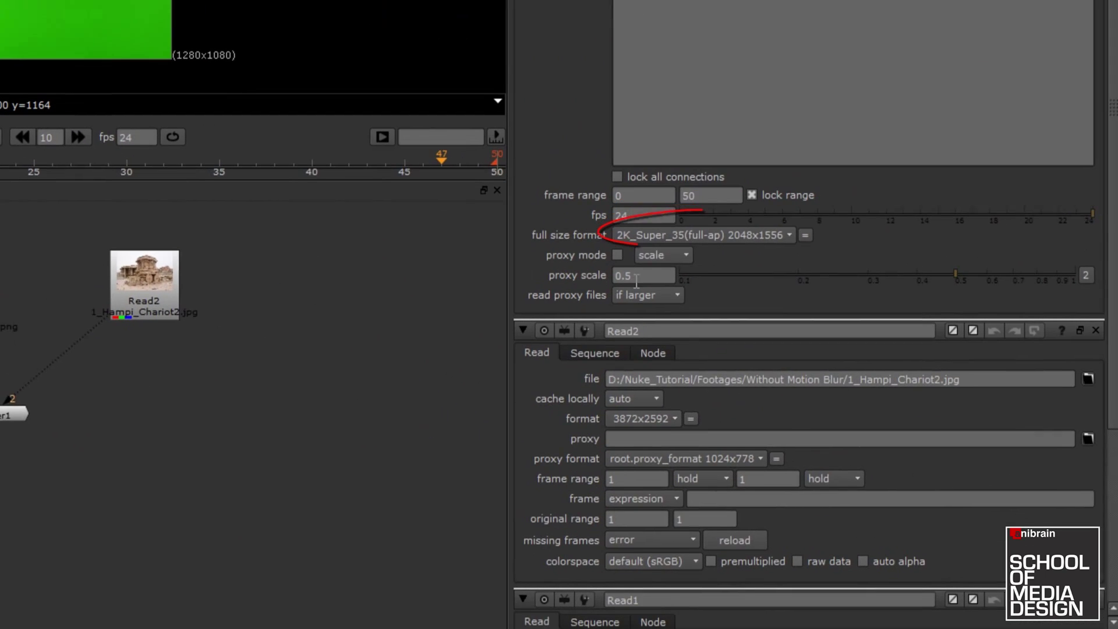
{"action": "left_click", "coordinate": [645, 233]}
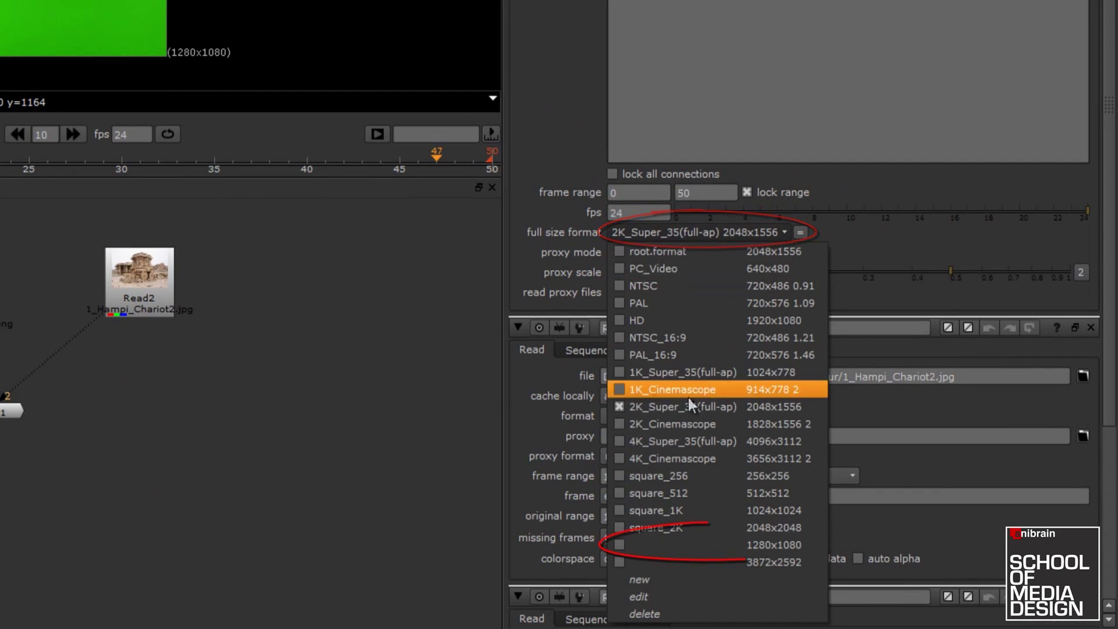
{"action": "left_click", "coordinate": [734, 544]}
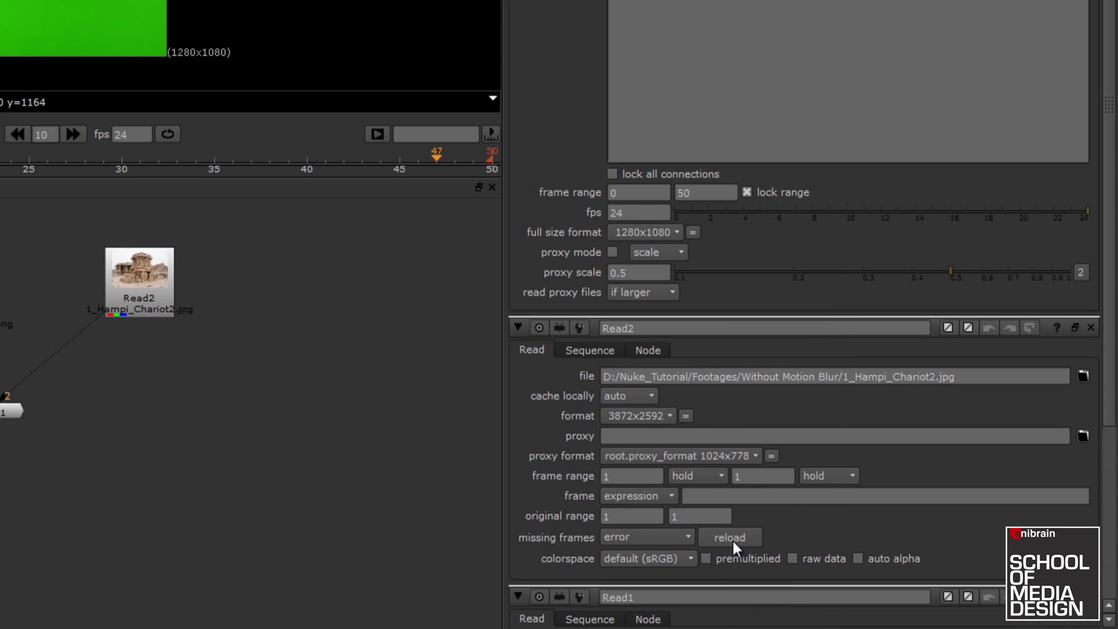
{"action": "double_click", "coordinate": [635, 213]}
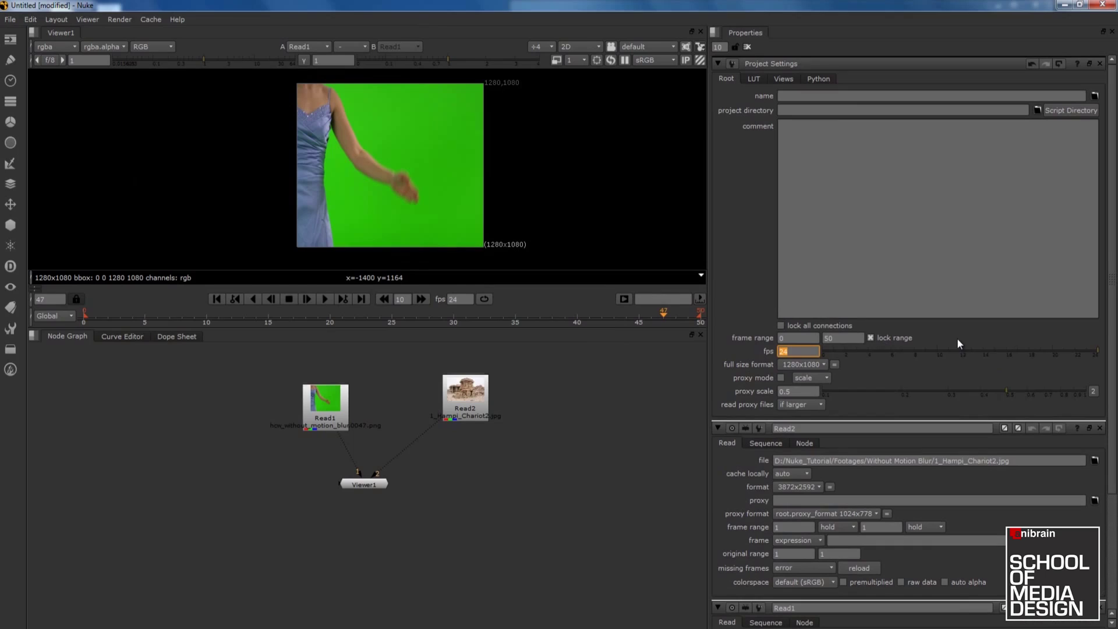
{"action": "left_click", "coordinate": [1099, 64]}
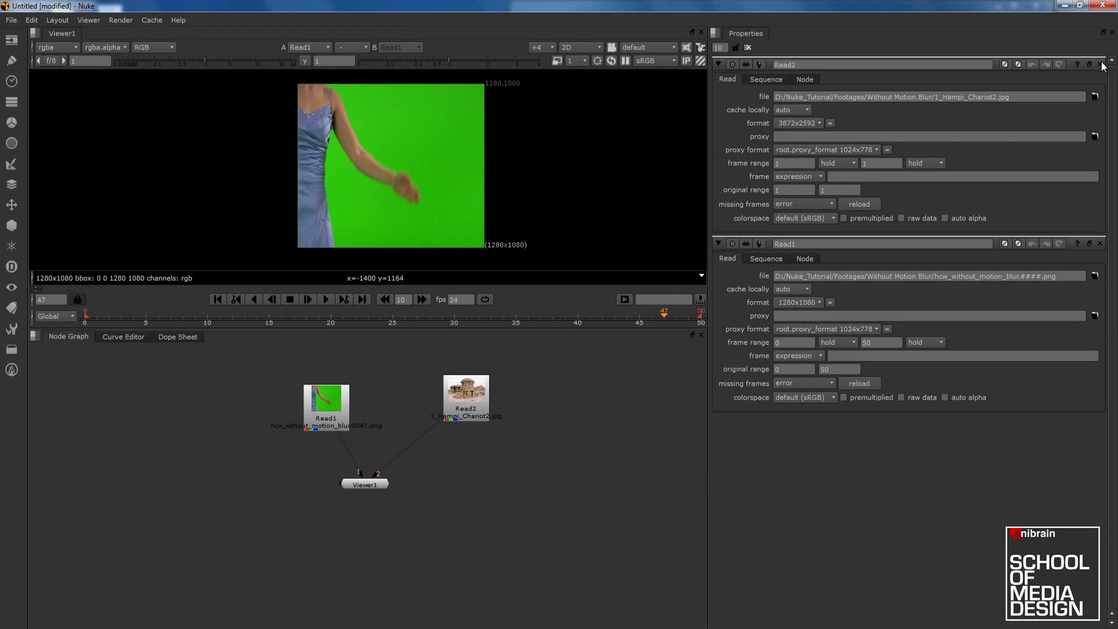
Limit the properties bin to one panel and check the dancer's red, green, blue and alpha channels
{"action": "left_click", "coordinate": [1099, 64]}
{"action": "left_click", "coordinate": [1100, 64]}
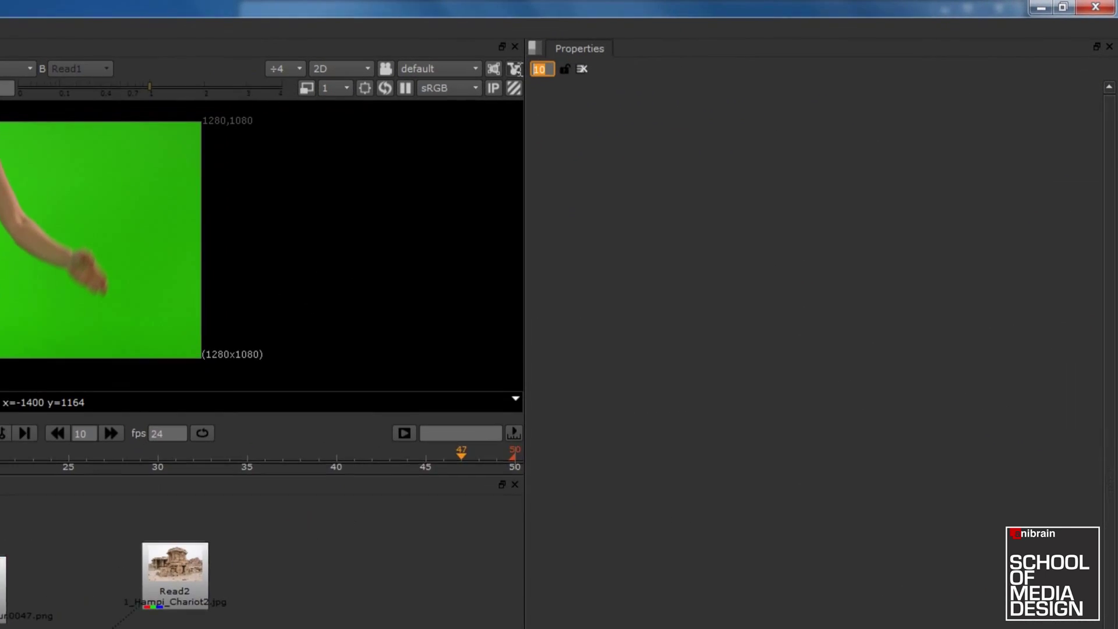
{"action": "type", "text": "1"}
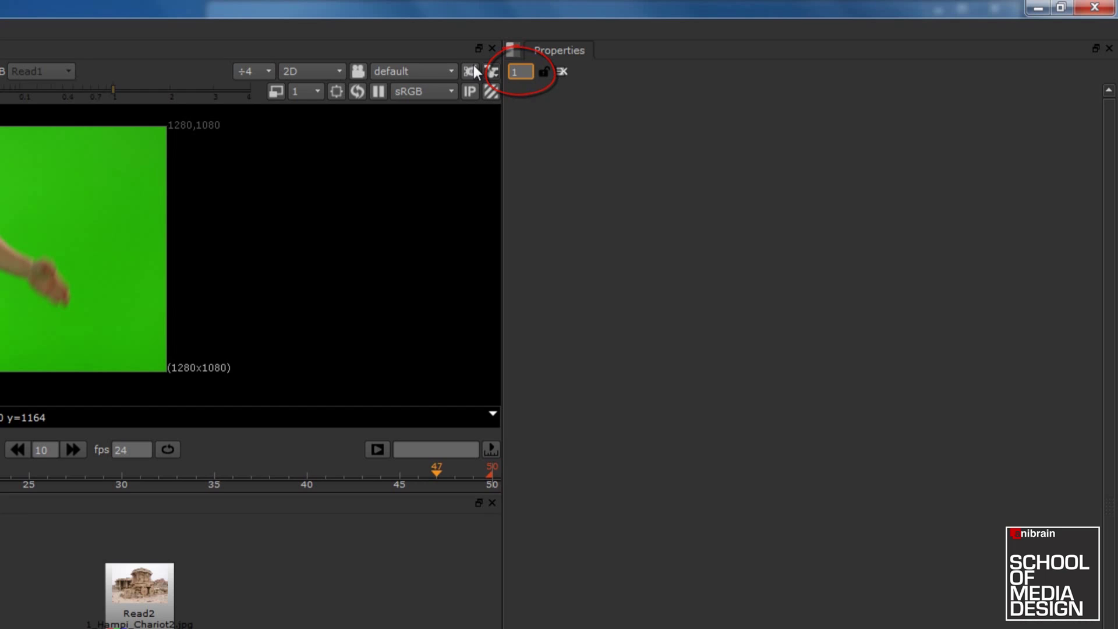
{"action": "key", "text": "Return"}
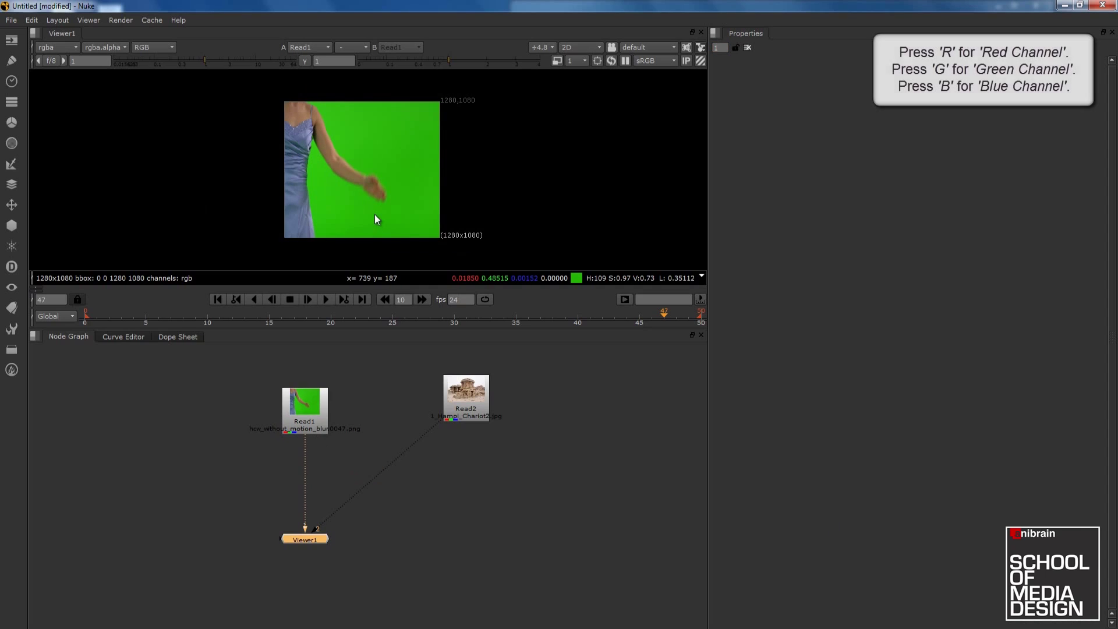
{"action": "key", "text": "r"}
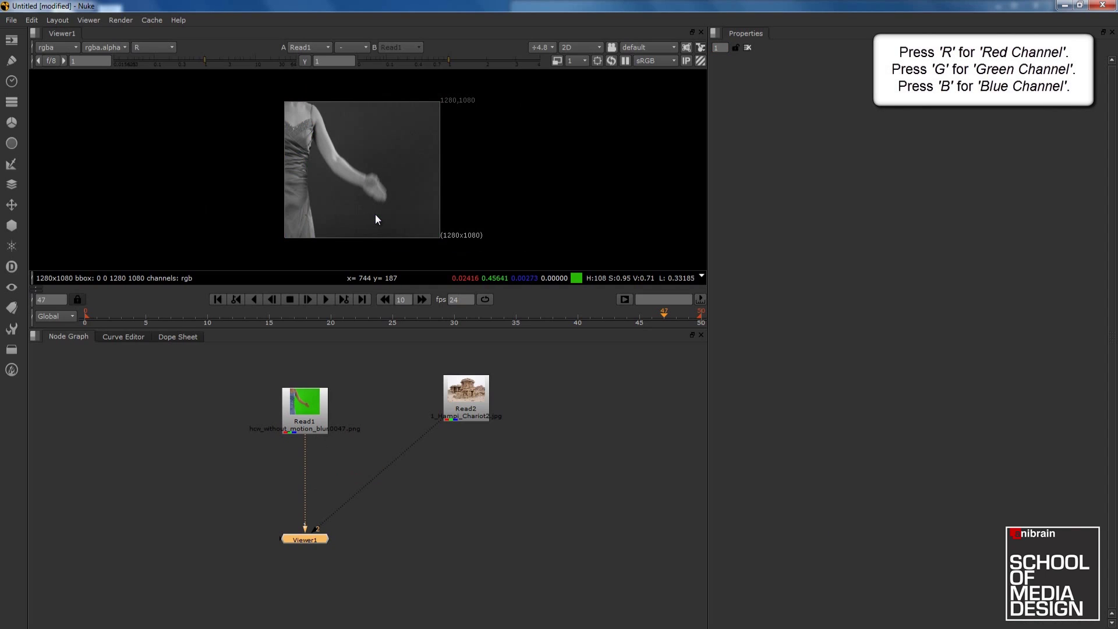
{"action": "key", "text": "g"}
{"action": "key", "text": "b"}
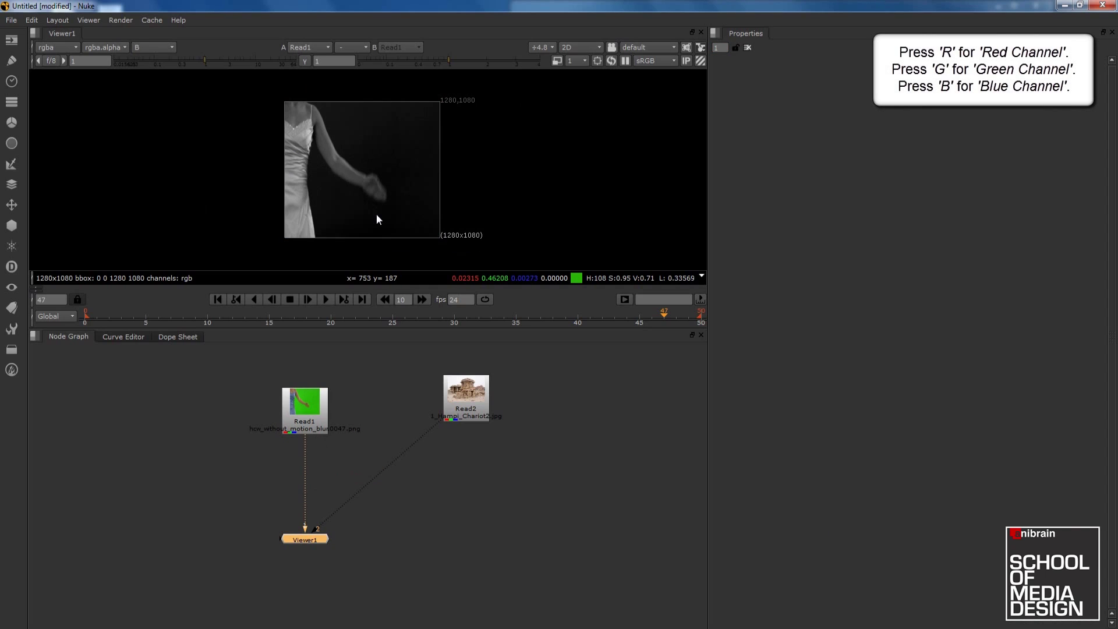
{"action": "key", "text": "a"}
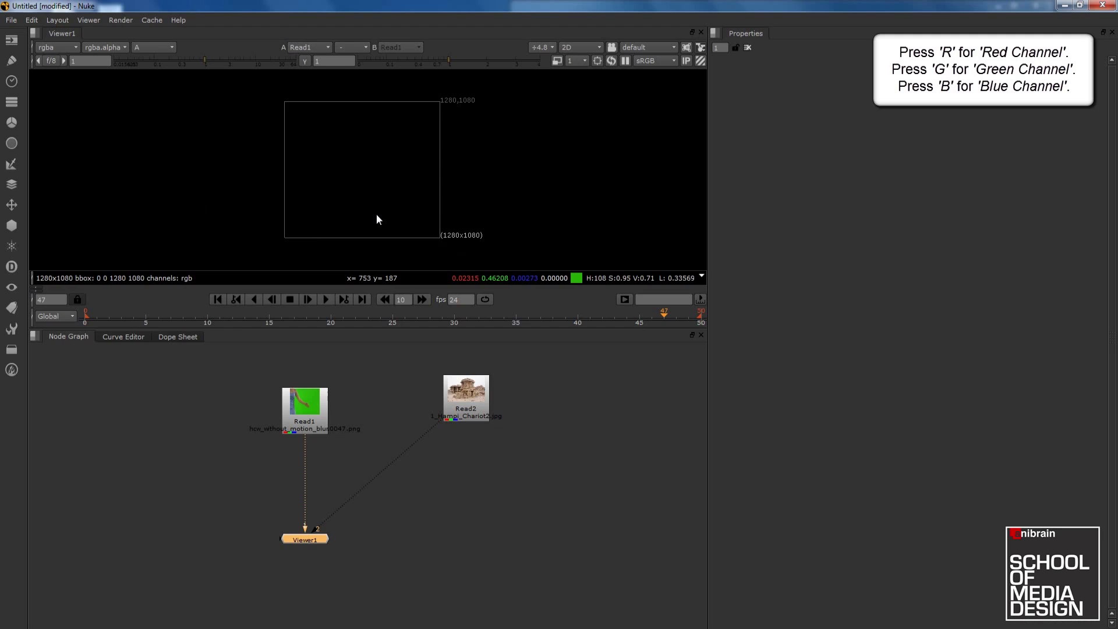
{"action": "key", "text": "a"}
Enable auto alpha on the Read nodes and compare the chariot and dancer alpha channels
{"action": "double_click", "coordinate": [308, 413]}
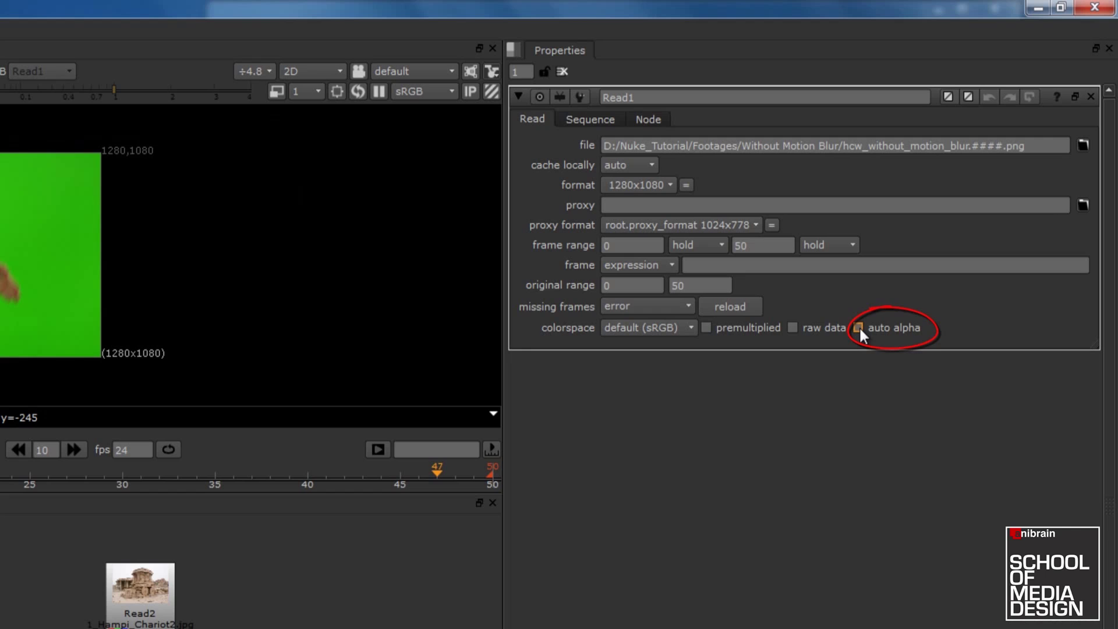
{"action": "double_click", "coordinate": [146, 605]}
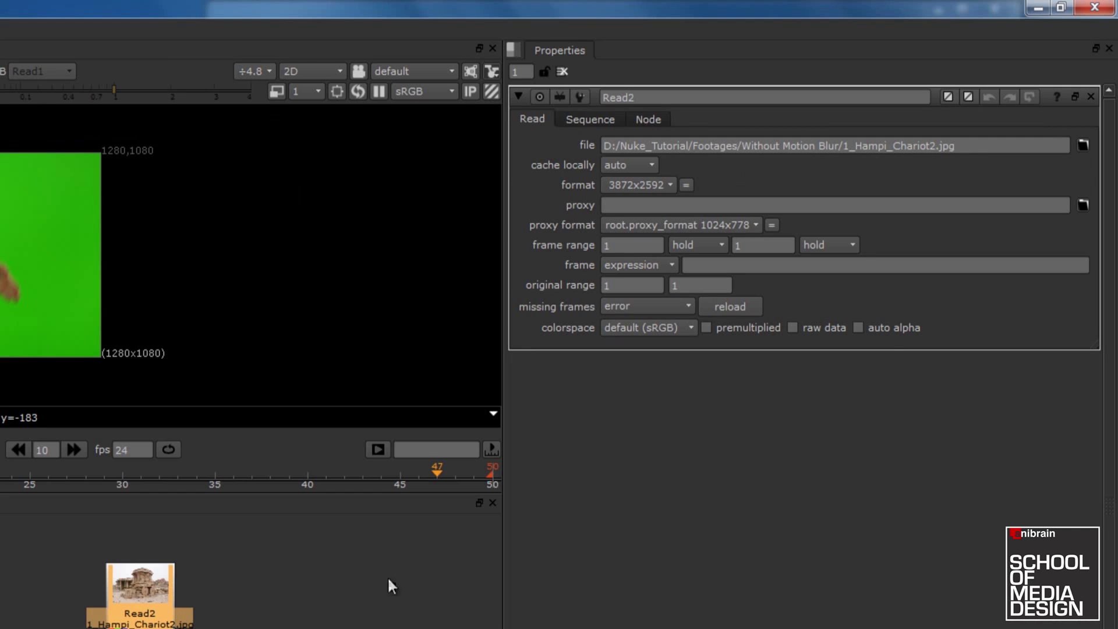
{"action": "left_click", "coordinate": [858, 328]}
{"action": "key", "text": "2"}
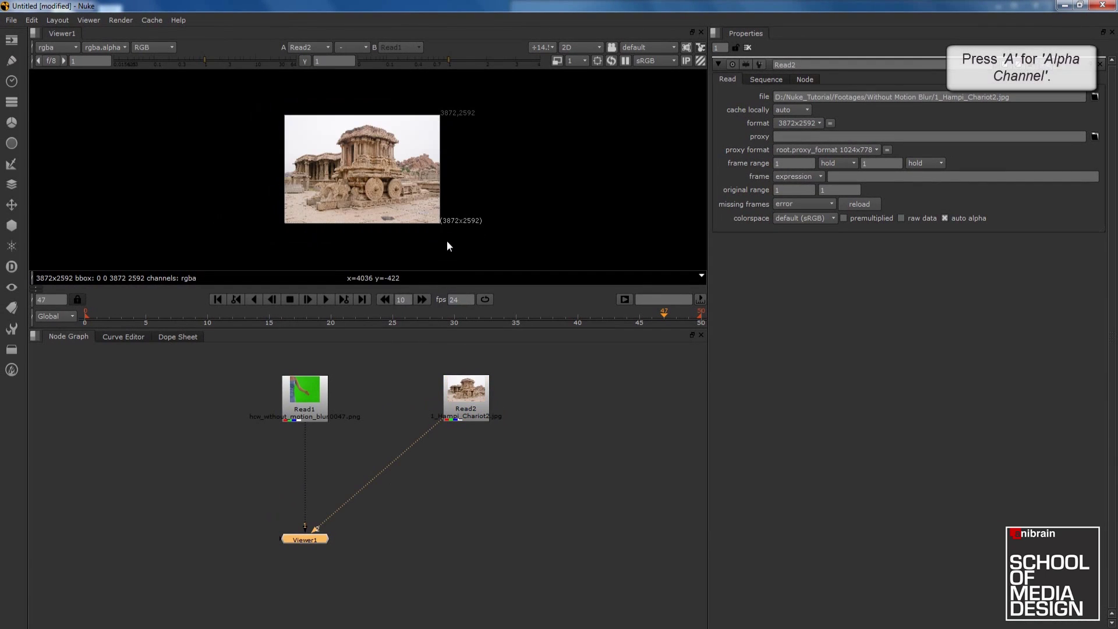
{"action": "key", "text": "a"}
{"action": "key", "text": "1"}
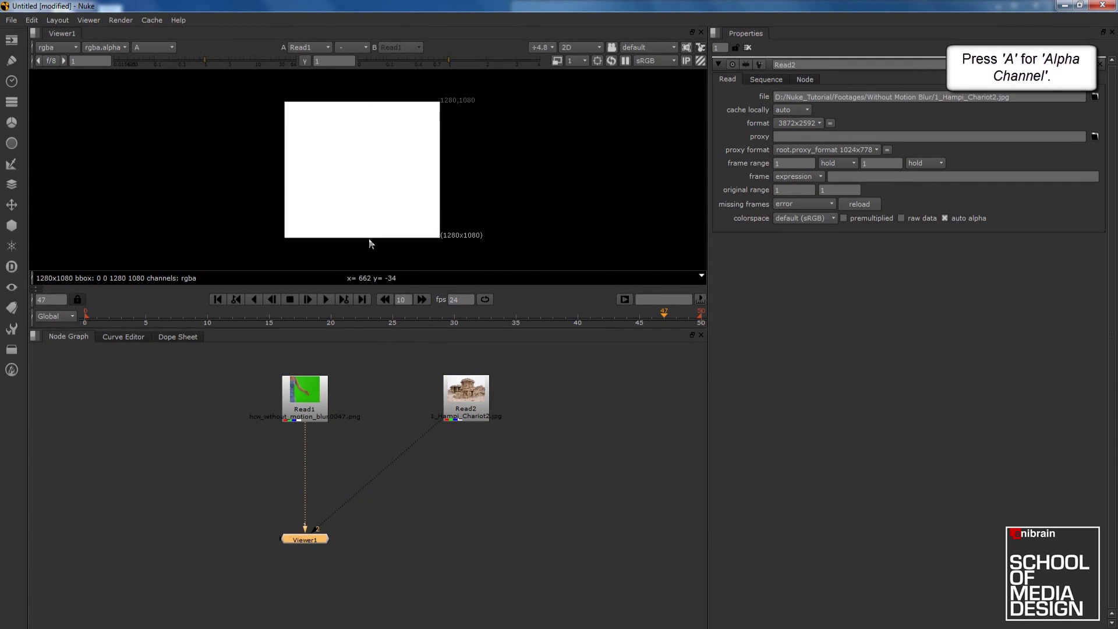
{"action": "key", "text": "a"}
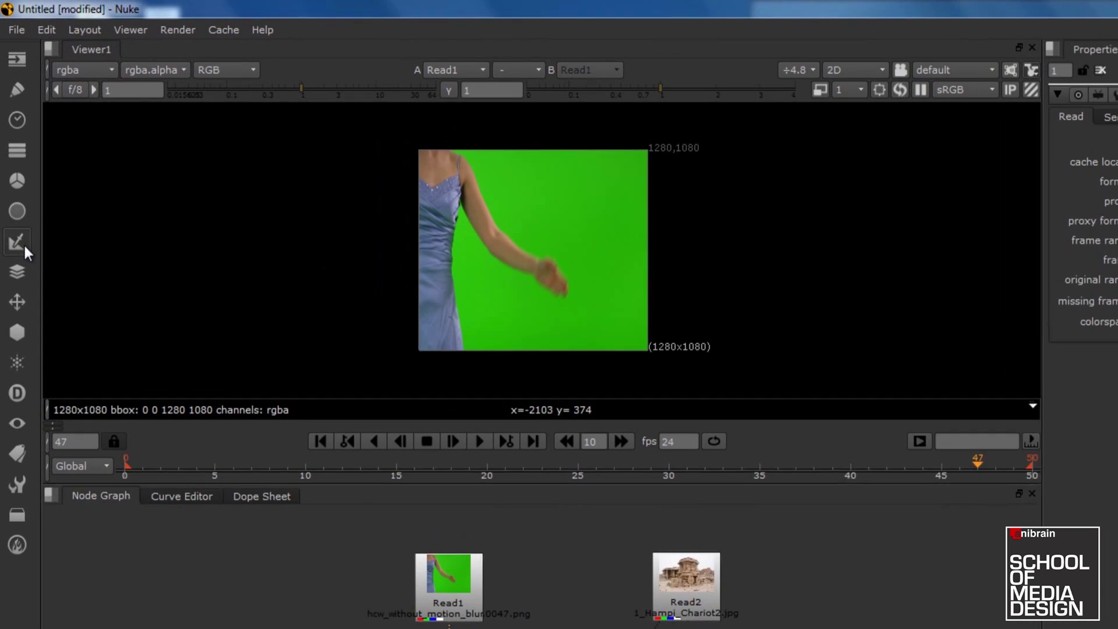
Add a Keylight node with its Source connected to Read1 and view its output
{"action": "left_click", "coordinate": [13, 165]}
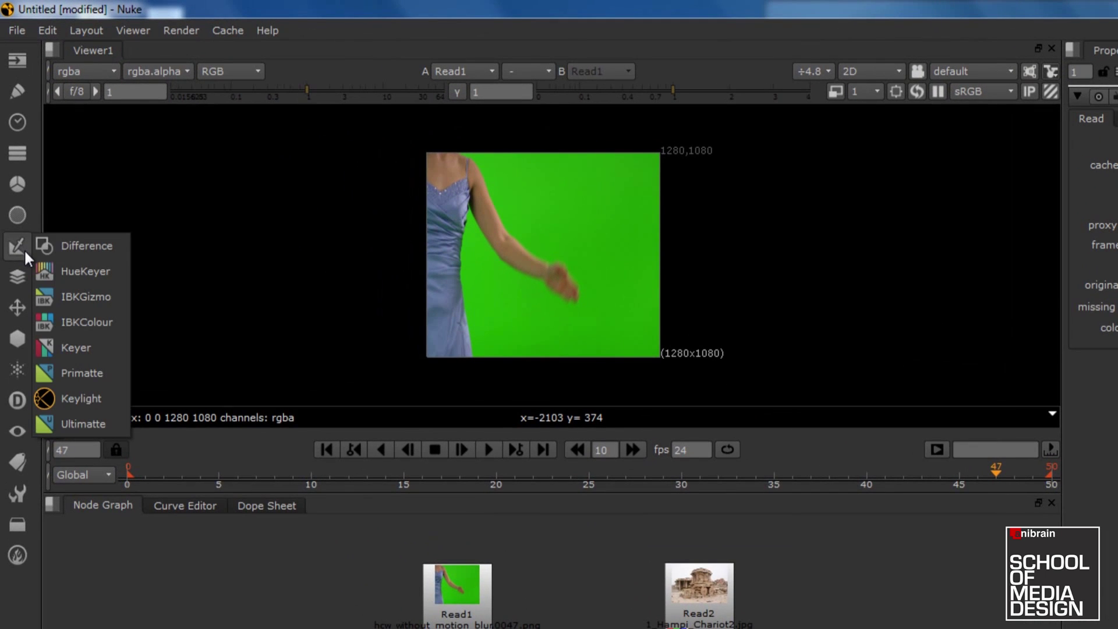
{"action": "left_click", "coordinate": [100, 398]}
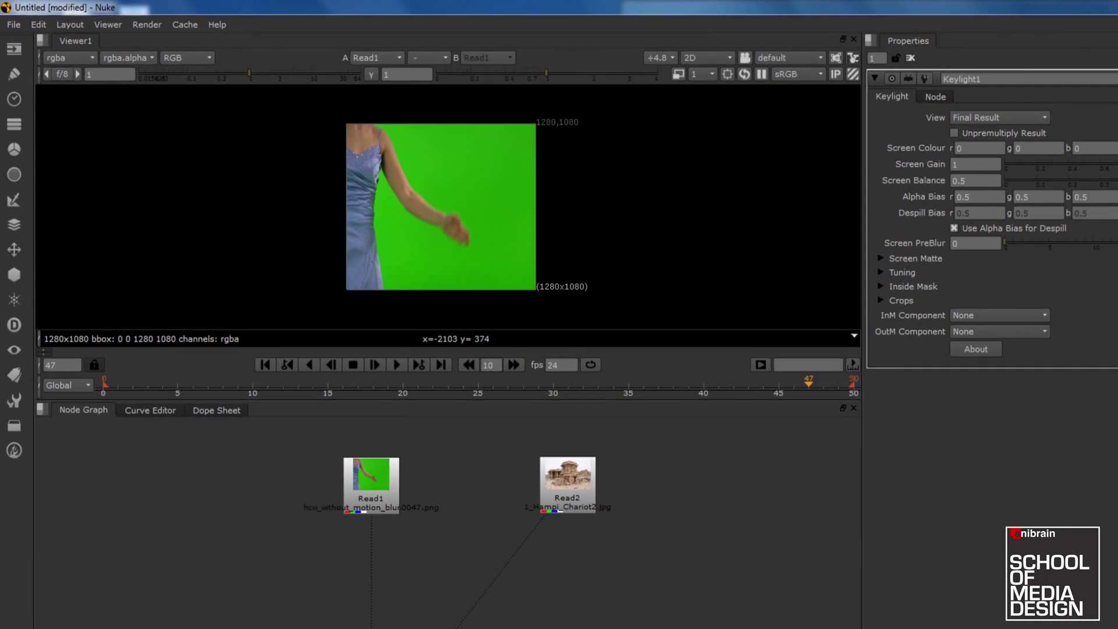
{"action": "scroll", "coordinate": [254, 497], "scroll_direction": "up", "scroll_amount": 3}
{"action": "left_click_drag", "start_coordinate": [311, 606], "coordinate": [180, 454]}
{"action": "left_click_drag", "start_coordinate": [192, 438], "coordinate": [327, 359]}
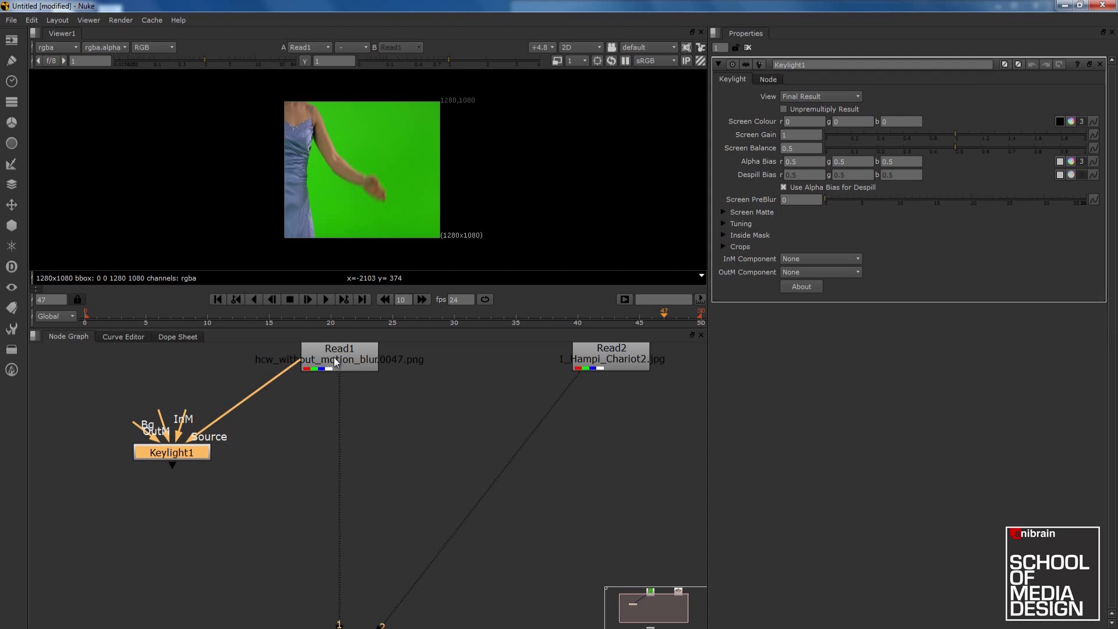
{"action": "key", "text": "1"}
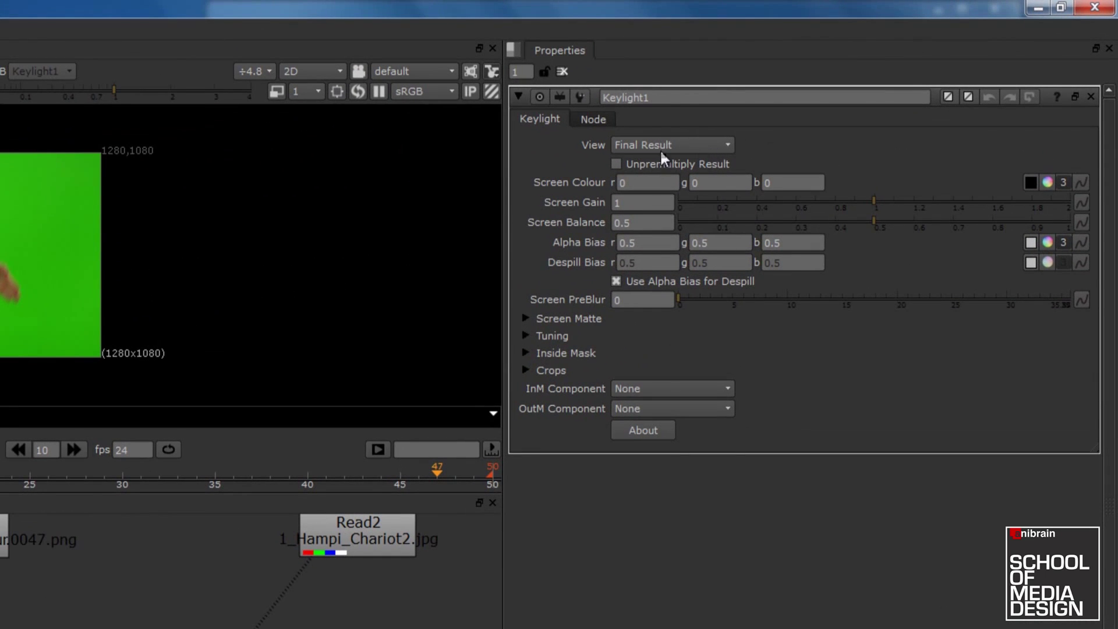
{"action": "left_click", "coordinate": [667, 147]}
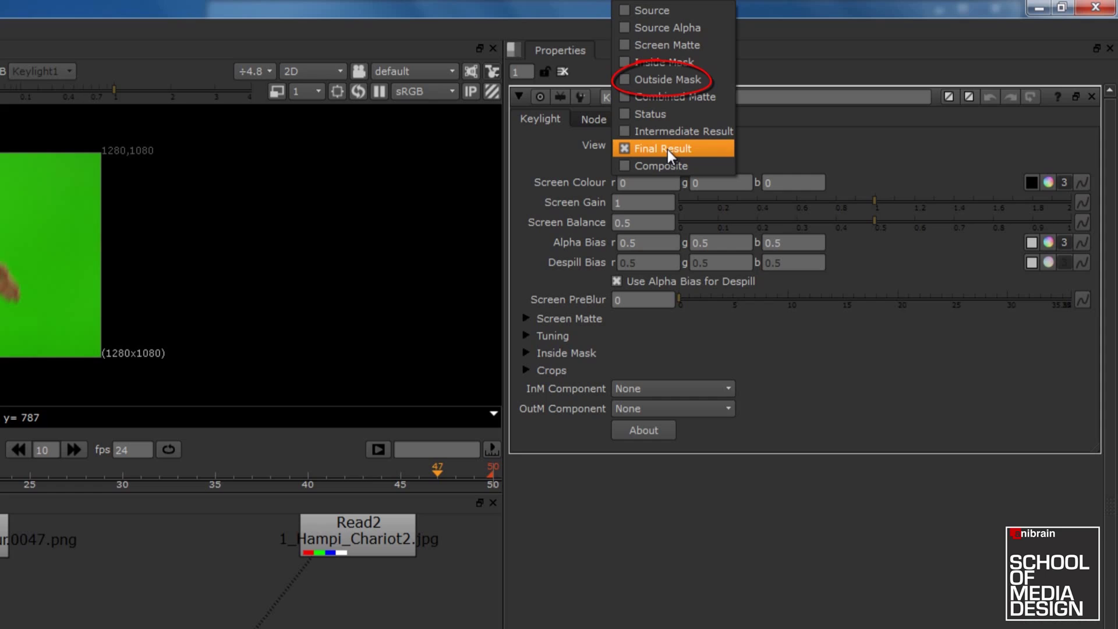
Keep Keylight on Final Result and temporarily disable Keylight1
{"action": "left_click", "coordinate": [667, 149]}
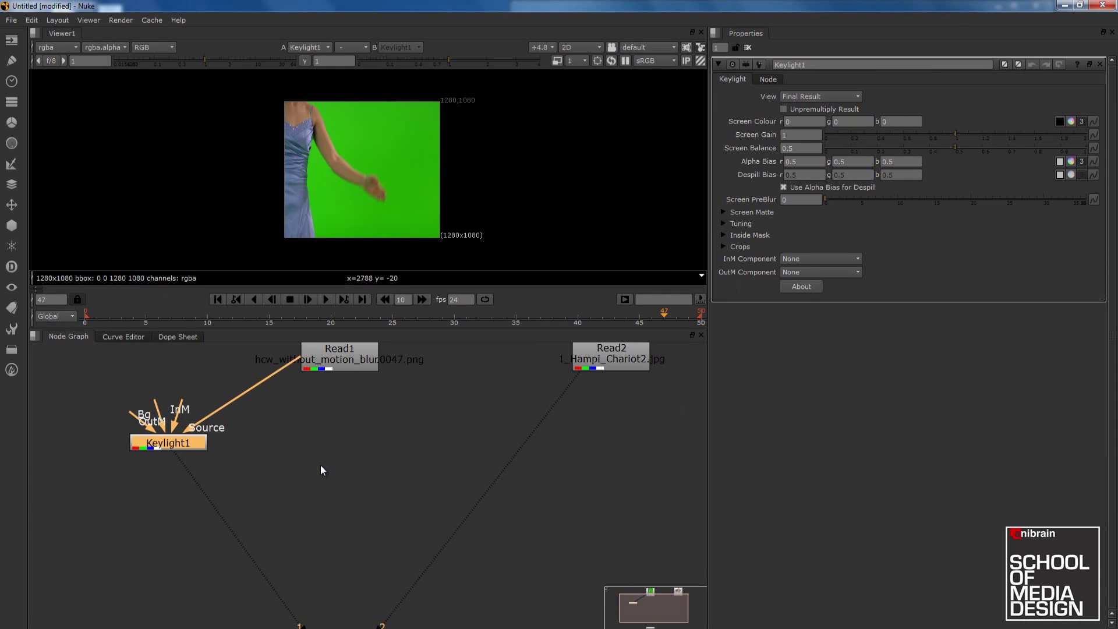
{"action": "left_click", "coordinate": [321, 467]}
{"action": "left_click", "coordinate": [177, 444]}
{"action": "key", "text": "d"}
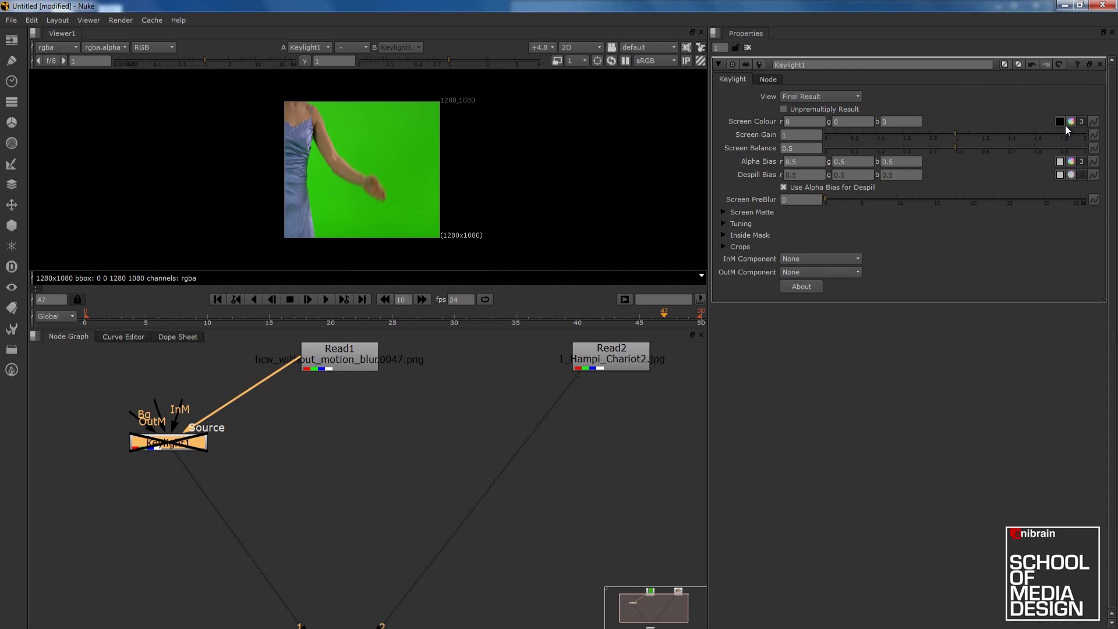
Sample the screen colour from a green backdrop patch (about r 0.0289, g 0.5704, b 0.0043)
{"action": "scroll", "coordinate": [362, 144], "scroll_direction": "up", "scroll_amount": 4}
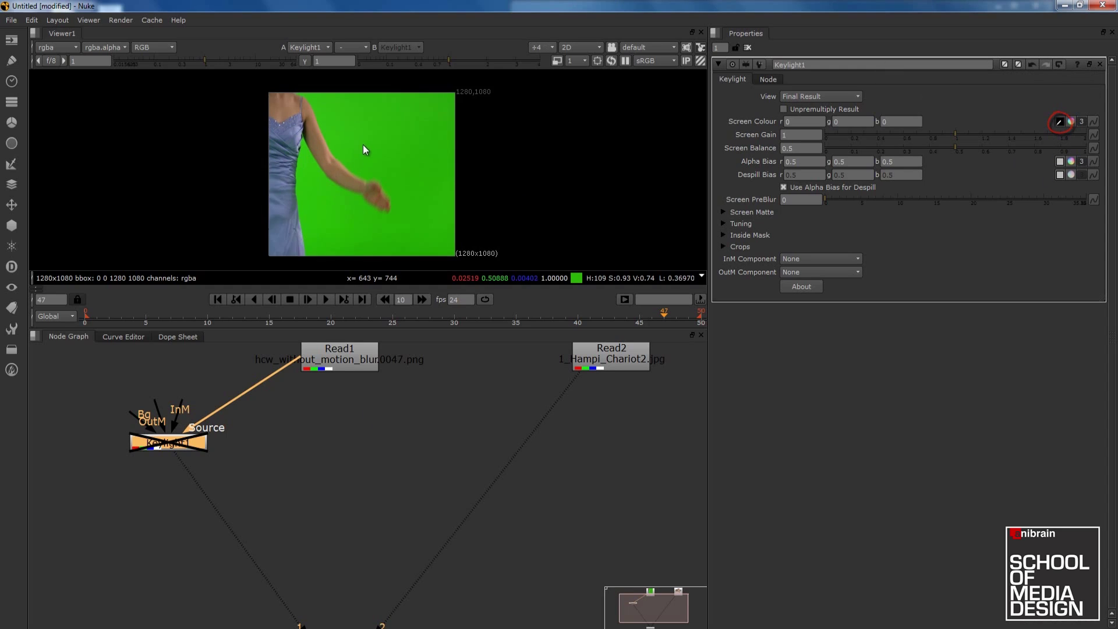
{"action": "scroll", "coordinate": [281, 208], "scroll_direction": "up", "scroll_amount": 3}
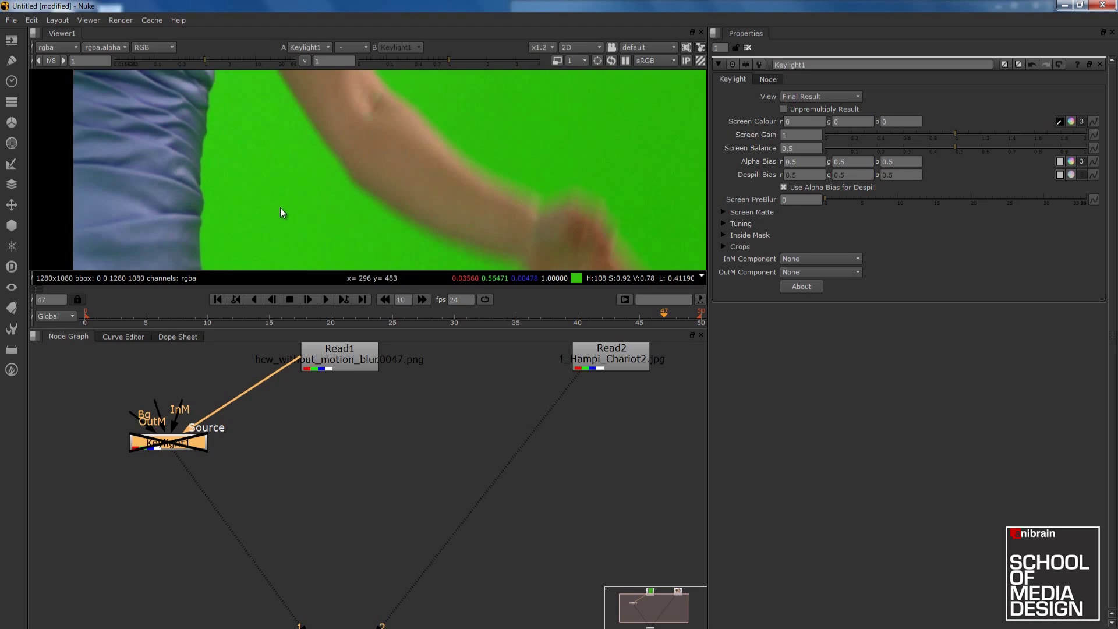
{"action": "scroll", "coordinate": [254, 180], "scroll_direction": "up", "scroll_amount": 5}
{"action": "left_click", "coordinate": [258, 170], "text": "ctrl"}
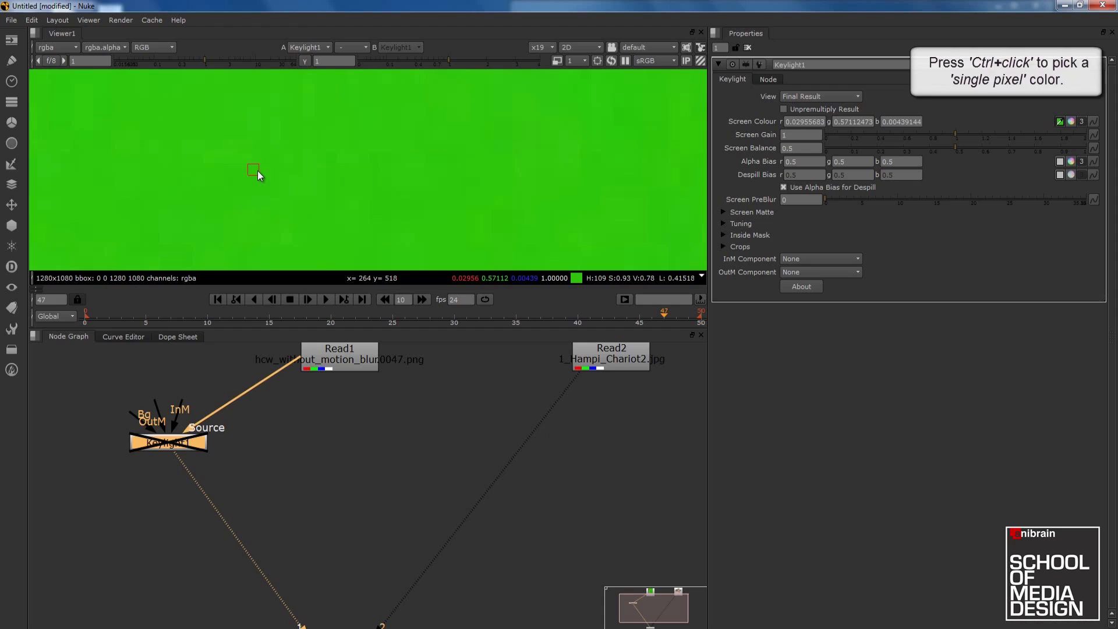
{"action": "left_click", "coordinate": [369, 173], "text": "ctrl"}
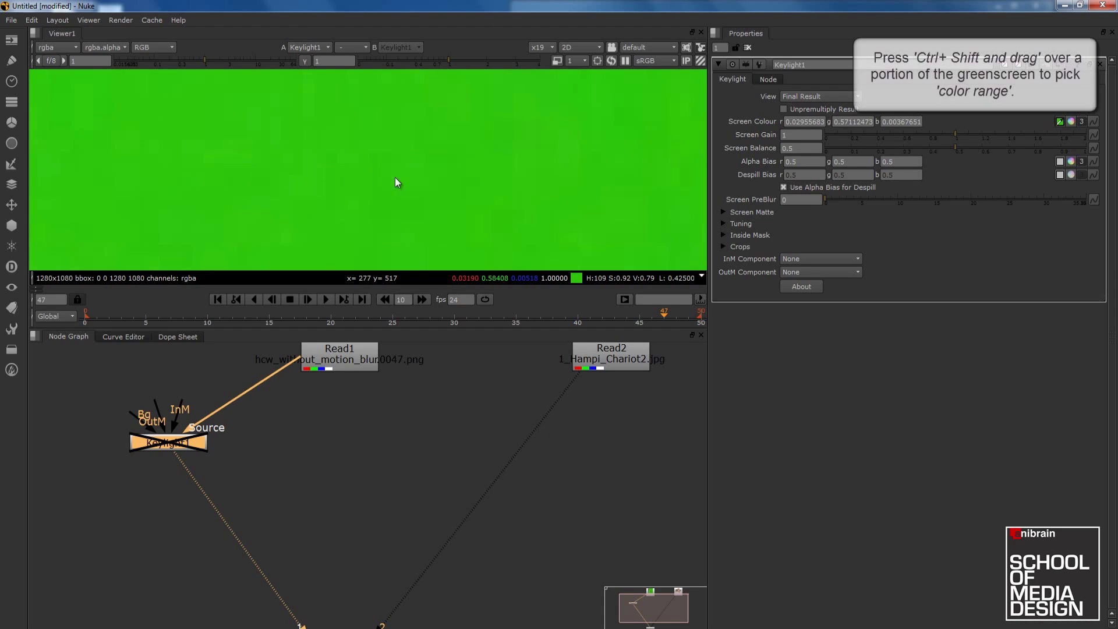
{"action": "scroll", "coordinate": [402, 166], "scroll_direction": "down", "scroll_amount": 2}
{"action": "scroll", "coordinate": [392, 167], "scroll_direction": "down", "scroll_amount": 4}
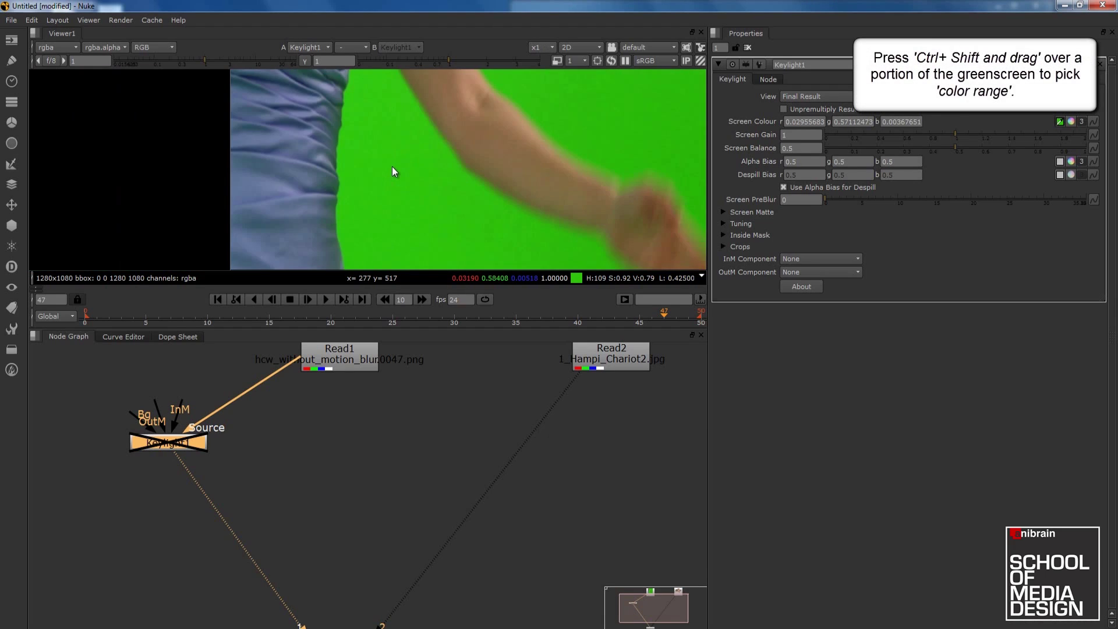
{"action": "left_click", "coordinate": [381, 160], "text": "ctrl"}
{"action": "left_click_drag", "start_coordinate": [380, 160], "coordinate": [414, 228], "text": "ctrl+shift"}
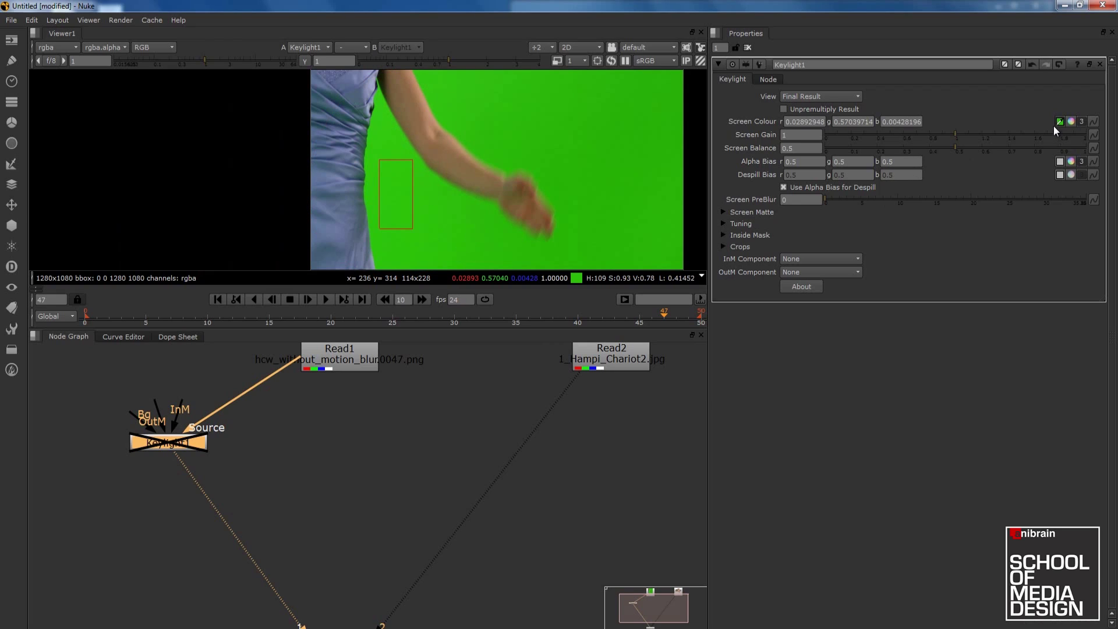
Re-enable Keylight1, clear the sample box, and view the grey, noisy alpha matte
{"action": "scroll", "coordinate": [421, 172], "scroll_direction": "down", "scroll_amount": 3}
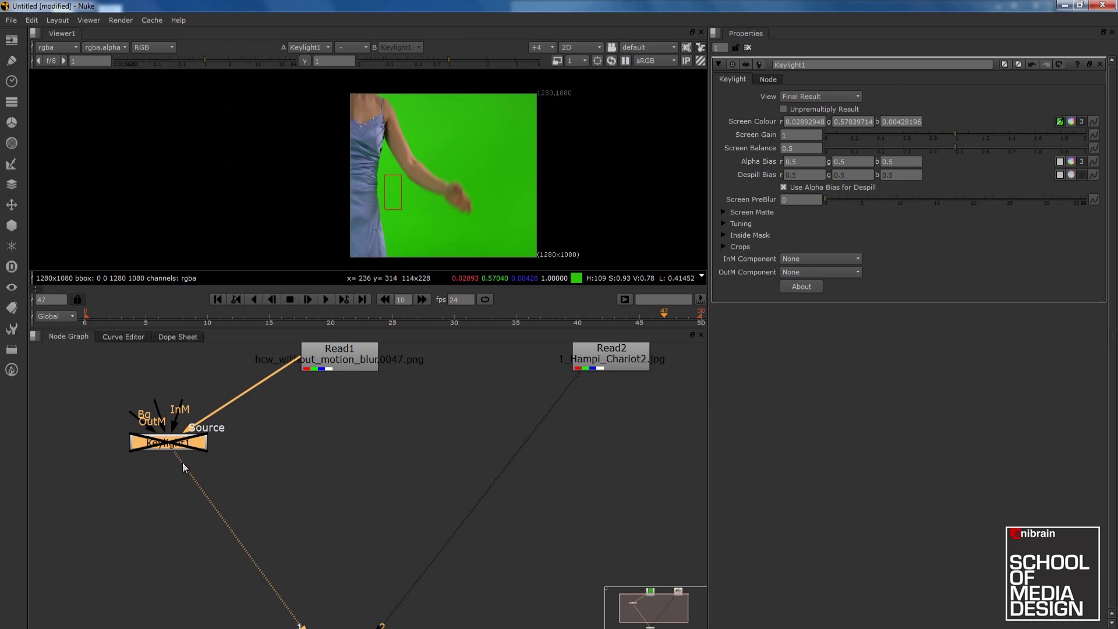
{"action": "key", "text": "d"}
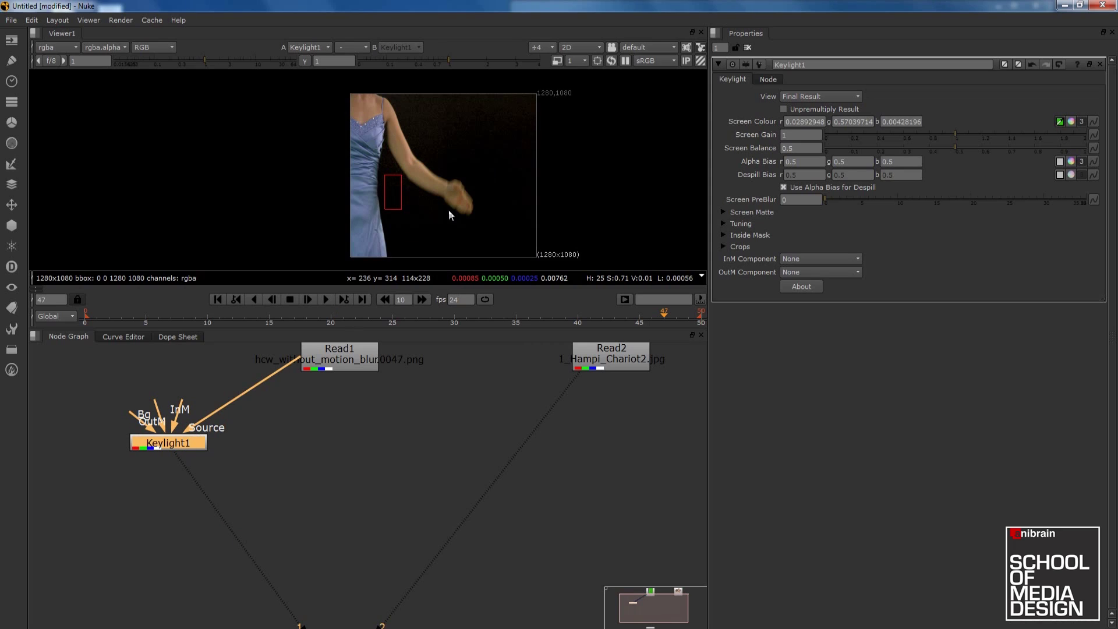
{"action": "left_click", "coordinate": [1060, 121]}
{"action": "scroll", "coordinate": [478, 156], "scroll_direction": "up", "scroll_amount": 1}
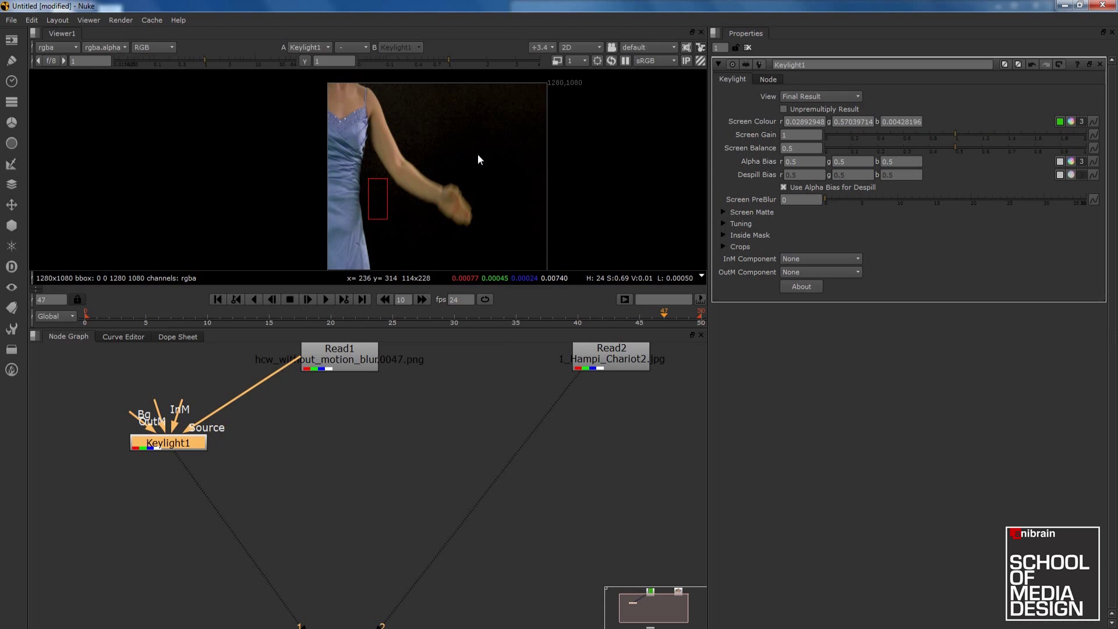
{"action": "left_click", "coordinate": [475, 156], "text": "ctrl"}
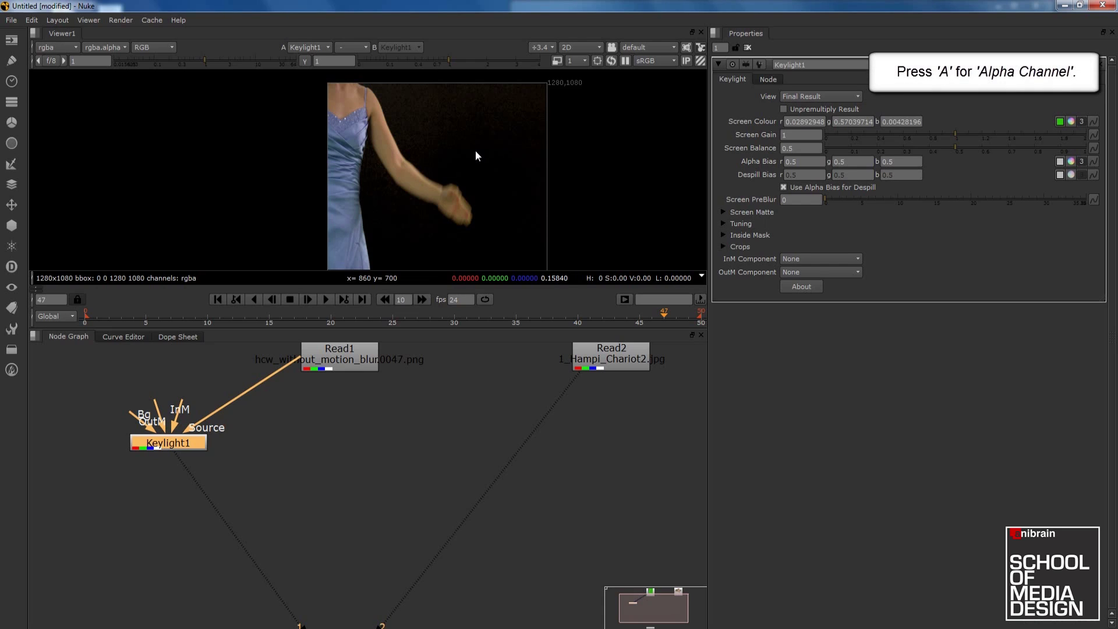
{"action": "key", "text": "a"}
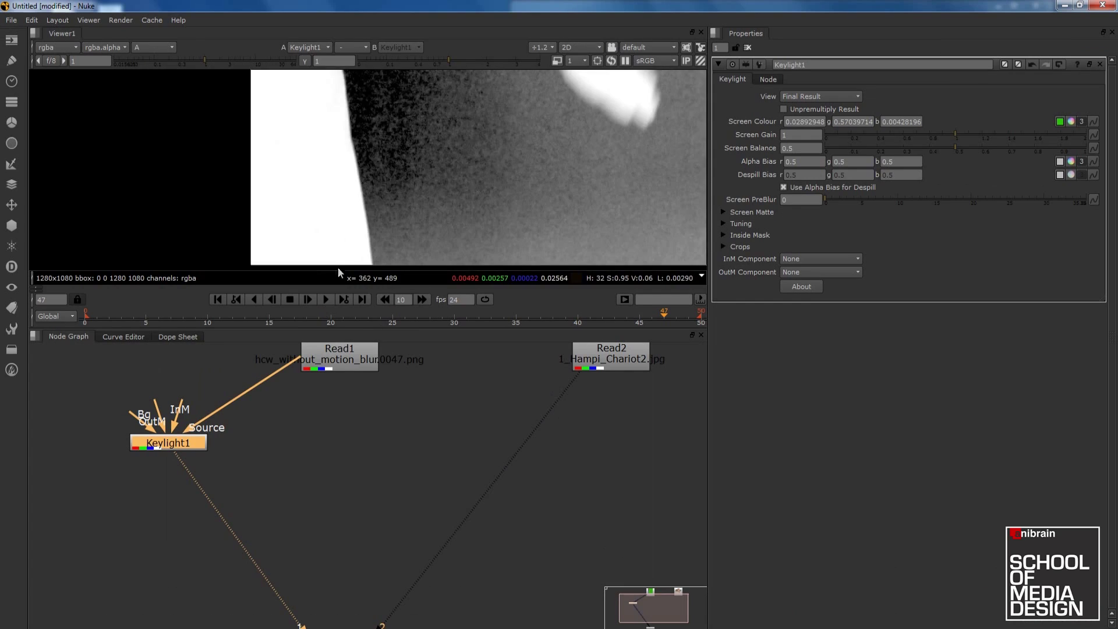
{"action": "scroll", "coordinate": [349, 257], "scroll_direction": "down", "scroll_amount": 5}
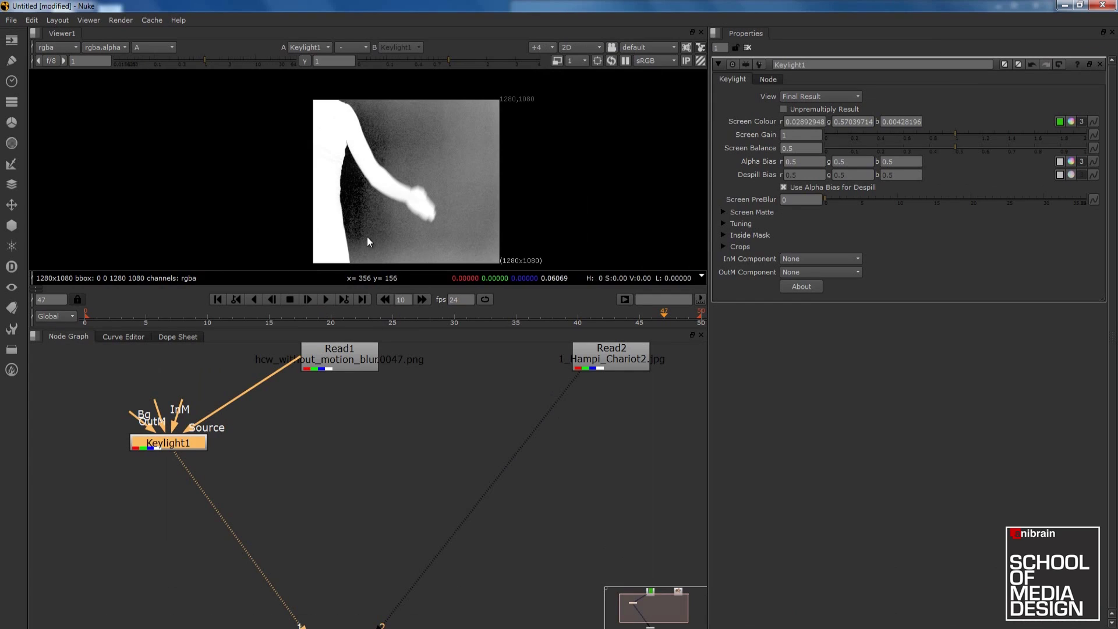
Float Keylight's controls in a resized window beside a maximised, fitted viewer
{"action": "left_click", "coordinate": [1089, 64]}
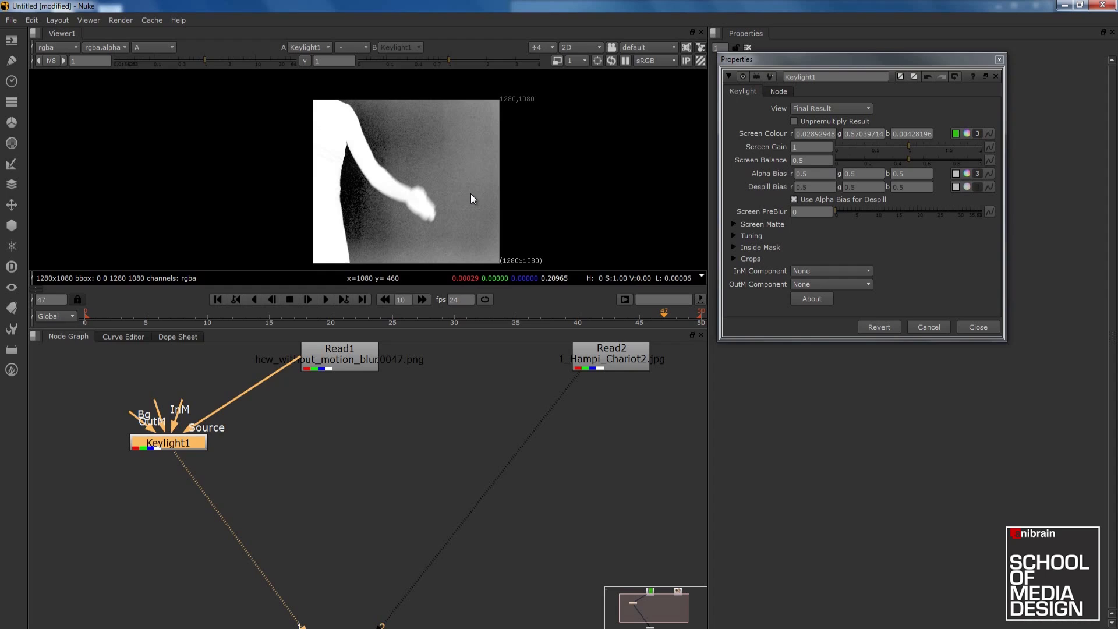
{"action": "key", "text": "space"}
{"action": "key", "text": "f"}
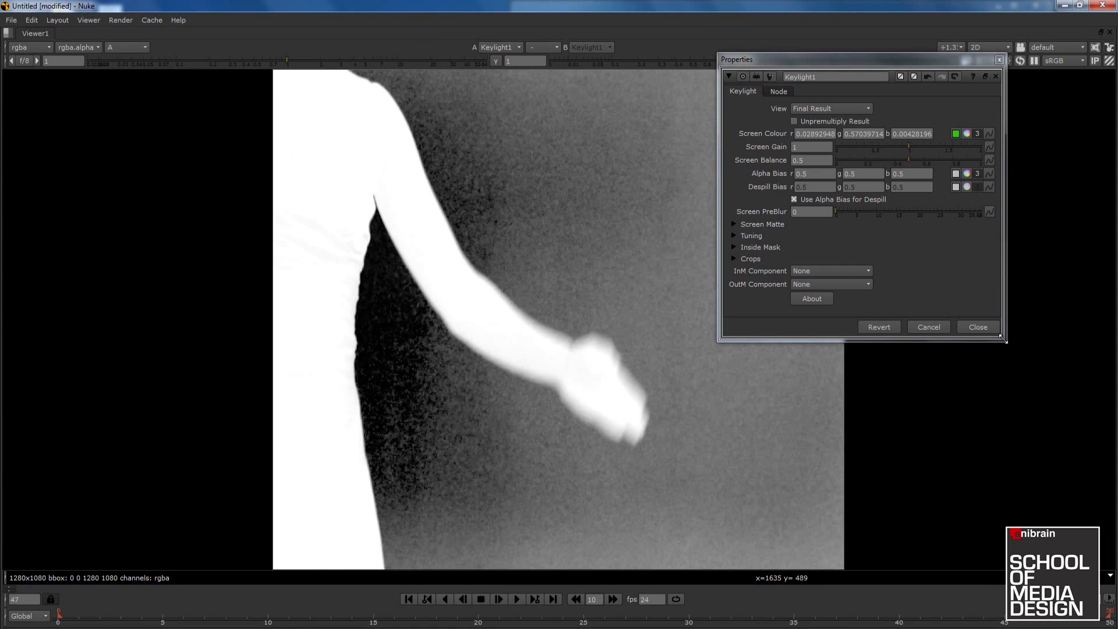
{"action": "left_click_drag", "start_coordinate": [1007, 342], "coordinate": [1114, 568]}
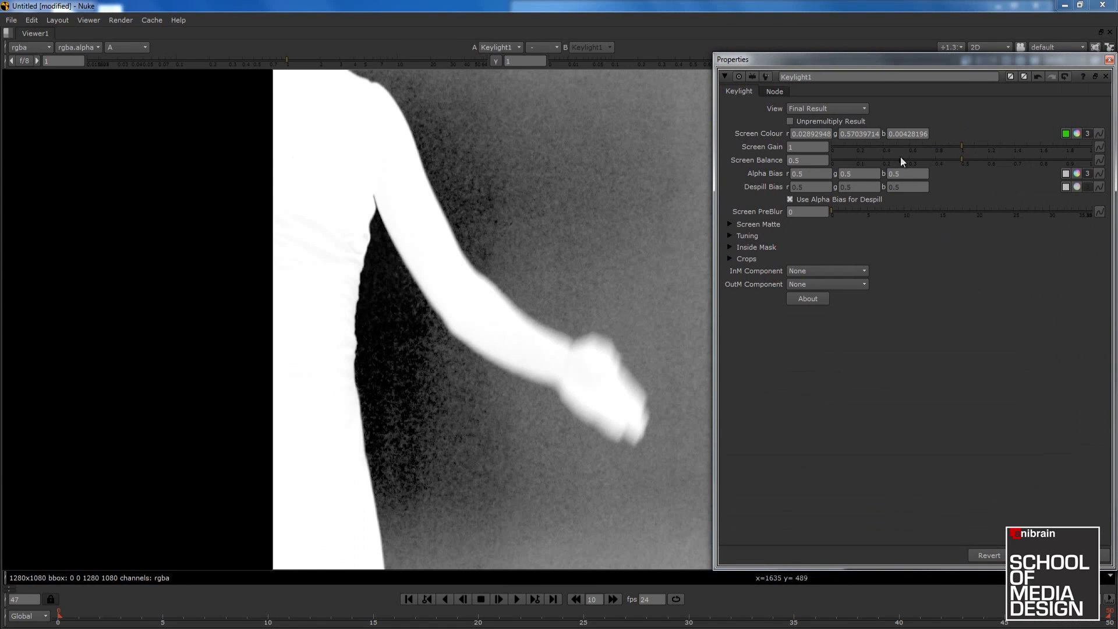
{"action": "left_click_drag", "start_coordinate": [886, 64], "coordinate": [855, 67]}
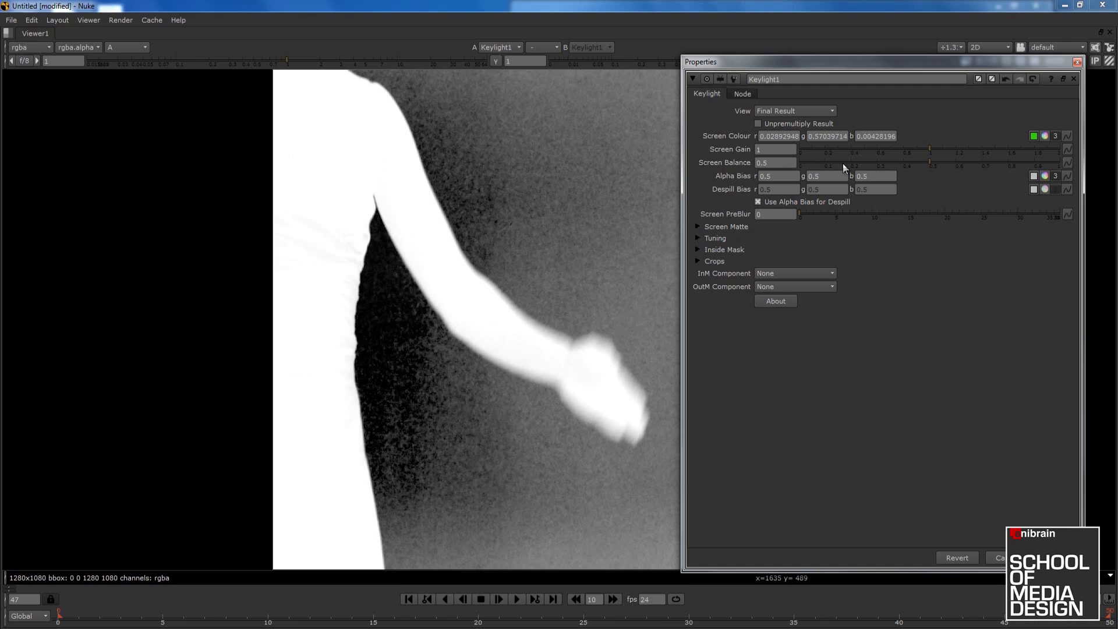
Set Screen Gain to 1.02 and return Screen Balance to 0.5 after testing higher values
{"action": "left_click_drag", "start_coordinate": [931, 148], "coordinate": [939, 149]}
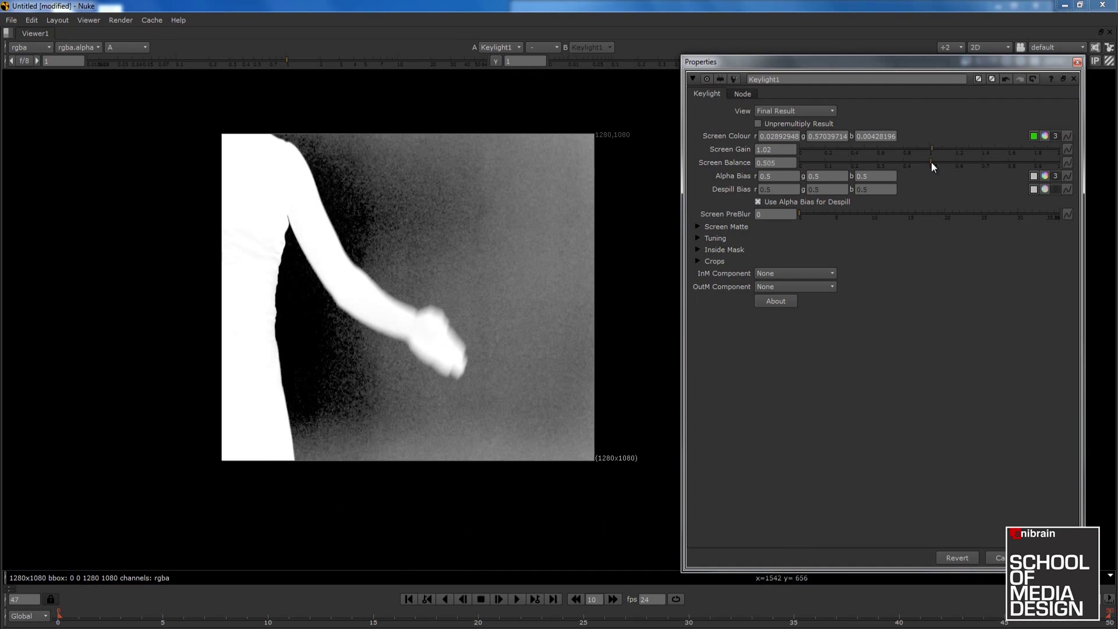
{"action": "left_click_drag", "start_coordinate": [931, 162], "coordinate": [823, 193]}
{"action": "scroll", "coordinate": [392, 316], "scroll_direction": "up", "scroll_amount": 5}
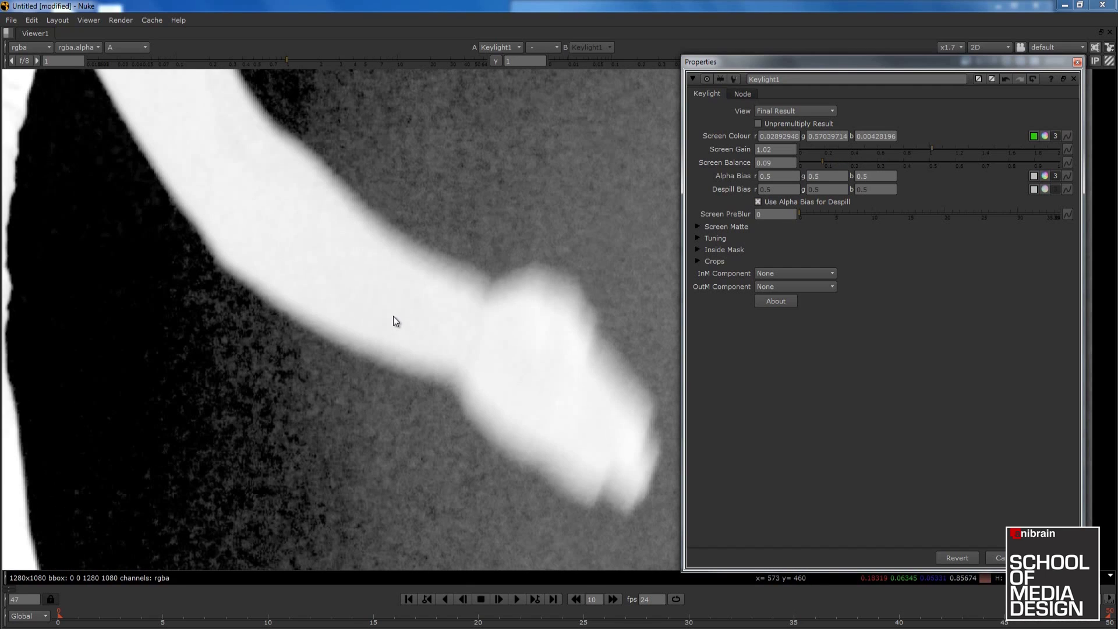
{"action": "mouse_move", "coordinate": [894, 163]}
{"action": "left_mouse_down"}
{"action": "mouse_move", "coordinate": [1018, 168]}
{"action": "mouse_move", "coordinate": [861, 194]}
{"action": "mouse_move", "coordinate": [983, 198]}
{"action": "mouse_move", "coordinate": [858, 204]}
{"action": "mouse_move", "coordinate": [991, 202]}
{"action": "mouse_move", "coordinate": [795, 221]}
{"action": "mouse_move", "coordinate": [914, 217]}
{"action": "left_mouse_up"}
{"action": "left_click", "coordinate": [940, 164]}
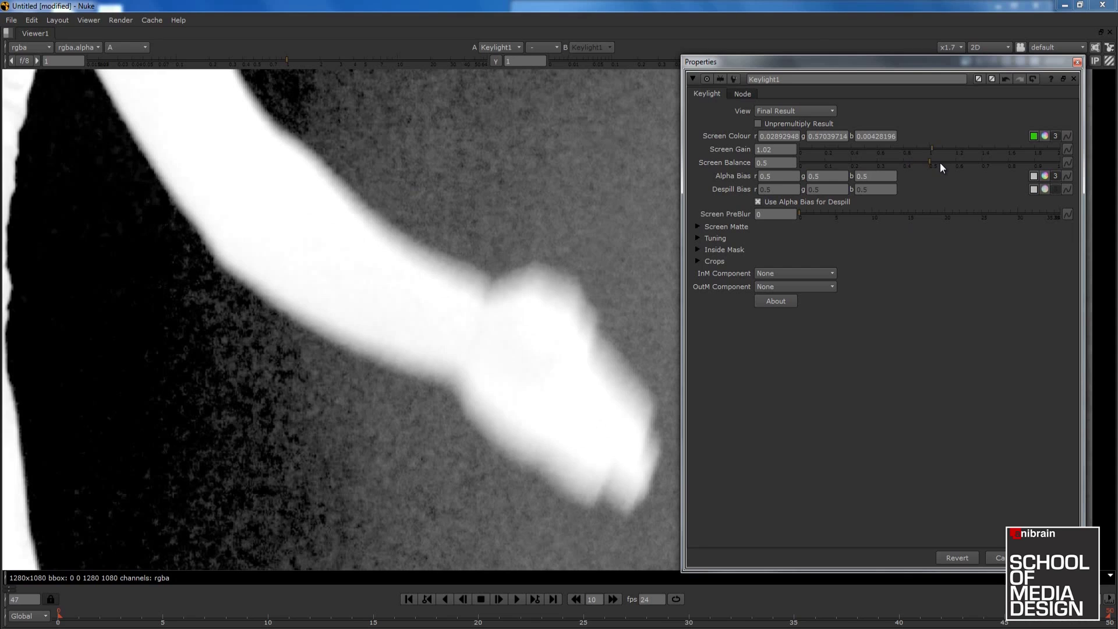
{"action": "scroll", "coordinate": [466, 270], "scroll_direction": "down", "scroll_amount": 5}
{"action": "middle_click_drag", "start_coordinate": [481, 270], "coordinate": [446, 292]}
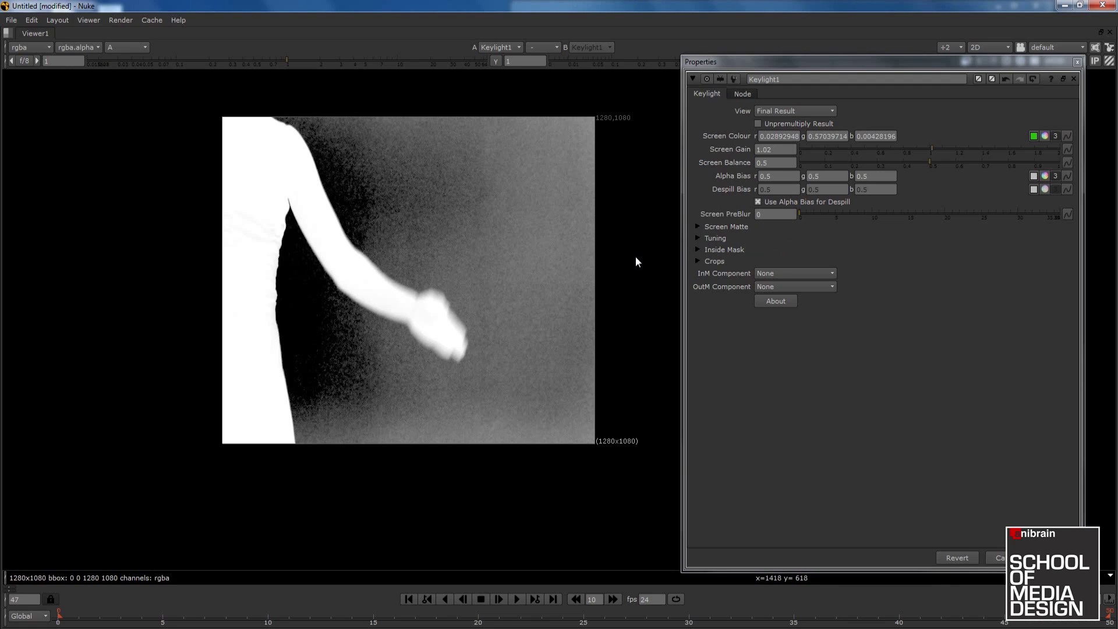
Try several values in Keylight1's Screen PreBlur field, settling on 0.3
{"action": "left_click", "coordinate": [758, 221]}
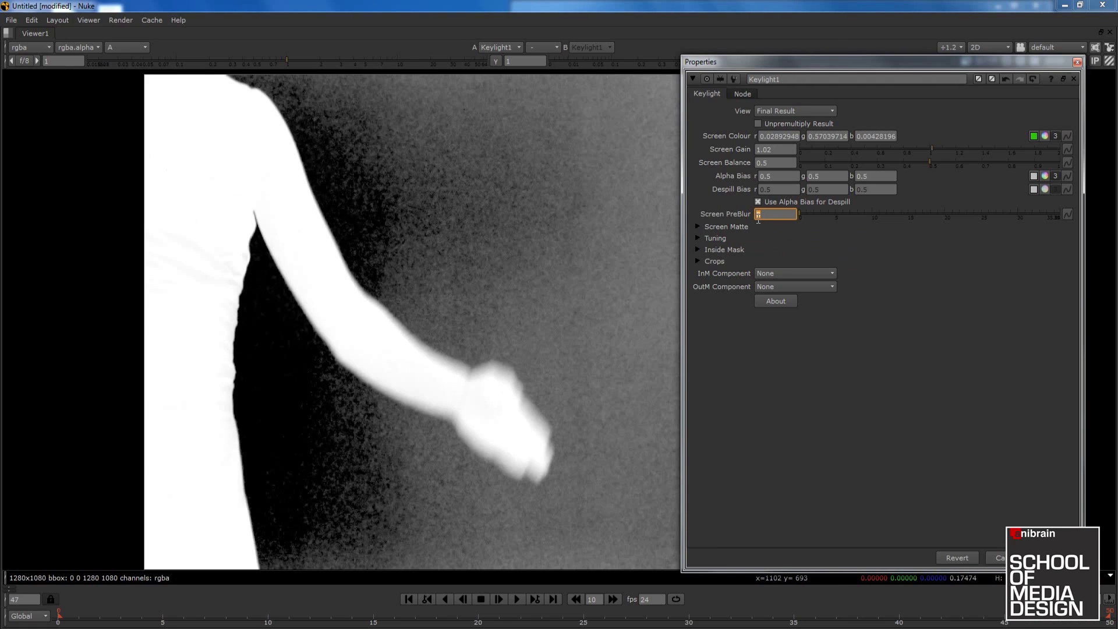
{"action": "type", "text": "2"}
{"action": "key", "text": "Return"}
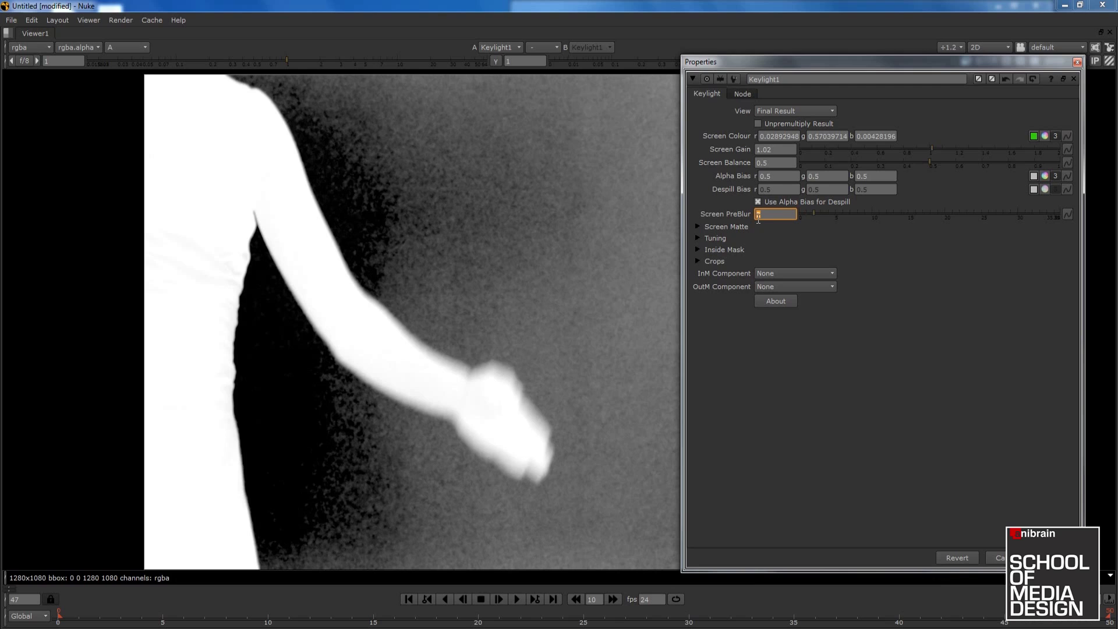
{"action": "type", "text": "5"}
{"action": "key", "text": "Return"}
{"action": "type", "text": "6"}
{"action": "key", "text": "Return"}
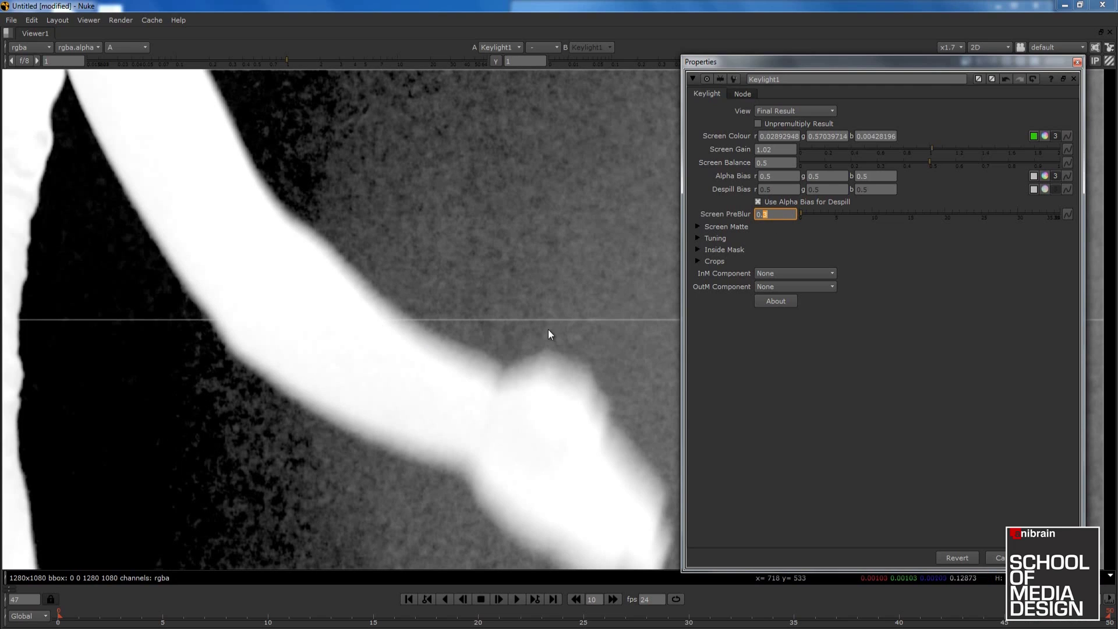
{"action": "scroll", "coordinate": [399, 315], "scroll_direction": "down", "scroll_amount": 2}
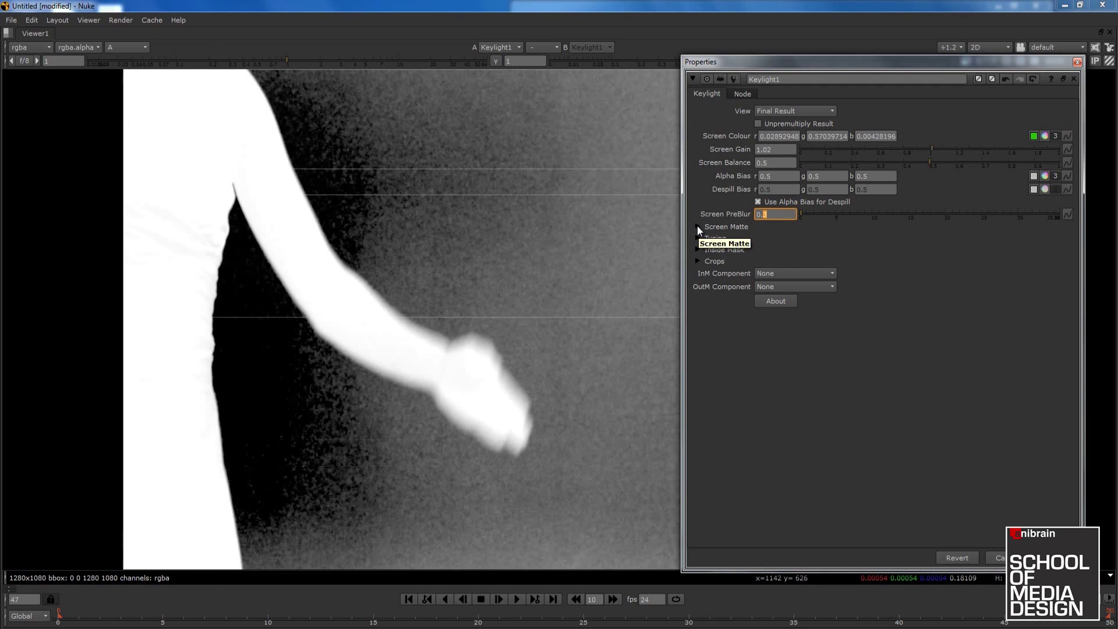
Expand Screen Matte, set Clip Black to 0.155, and lower the Clip White slider toward 0.87
{"action": "left_click", "coordinate": [698, 227]}
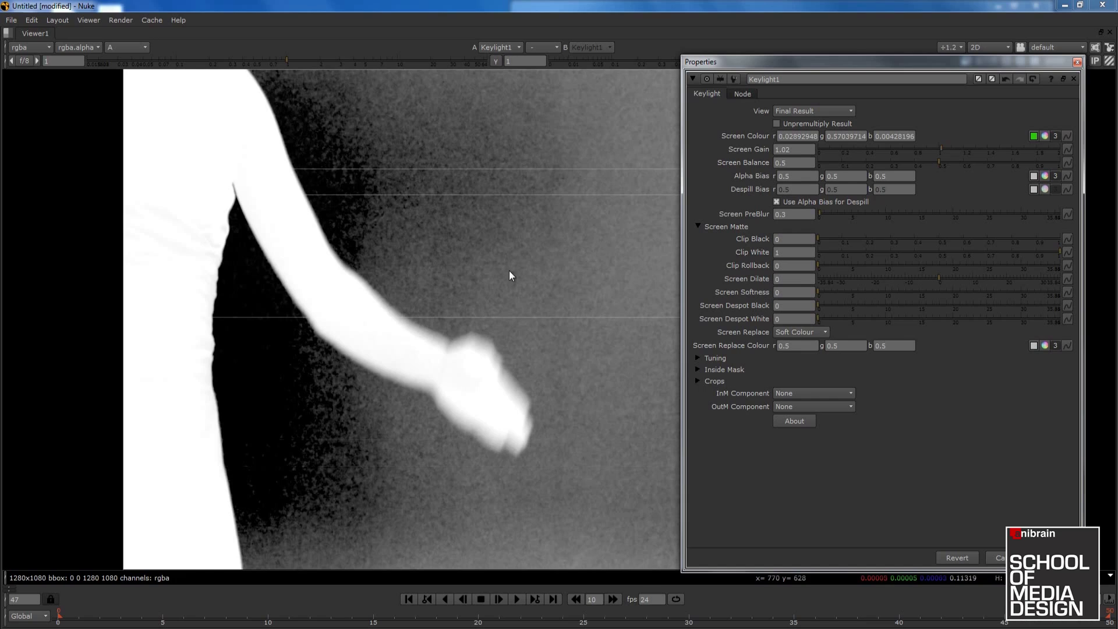
{"action": "middle_click_drag", "start_coordinate": [531, 262], "coordinate": [489, 283]}
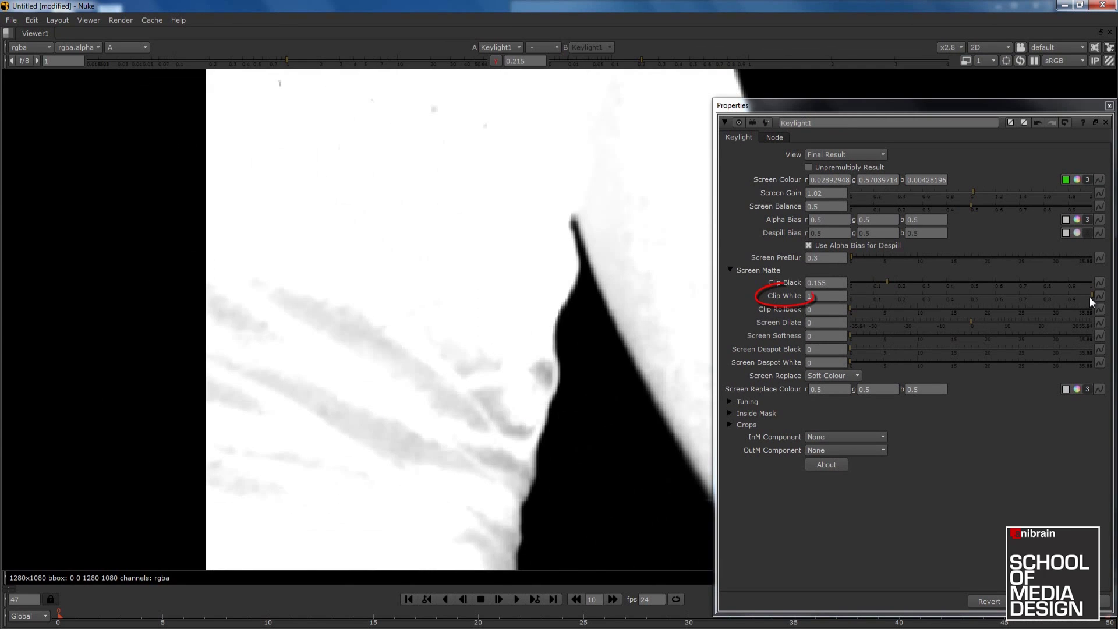
{"action": "left_click", "coordinate": [1091, 296]}
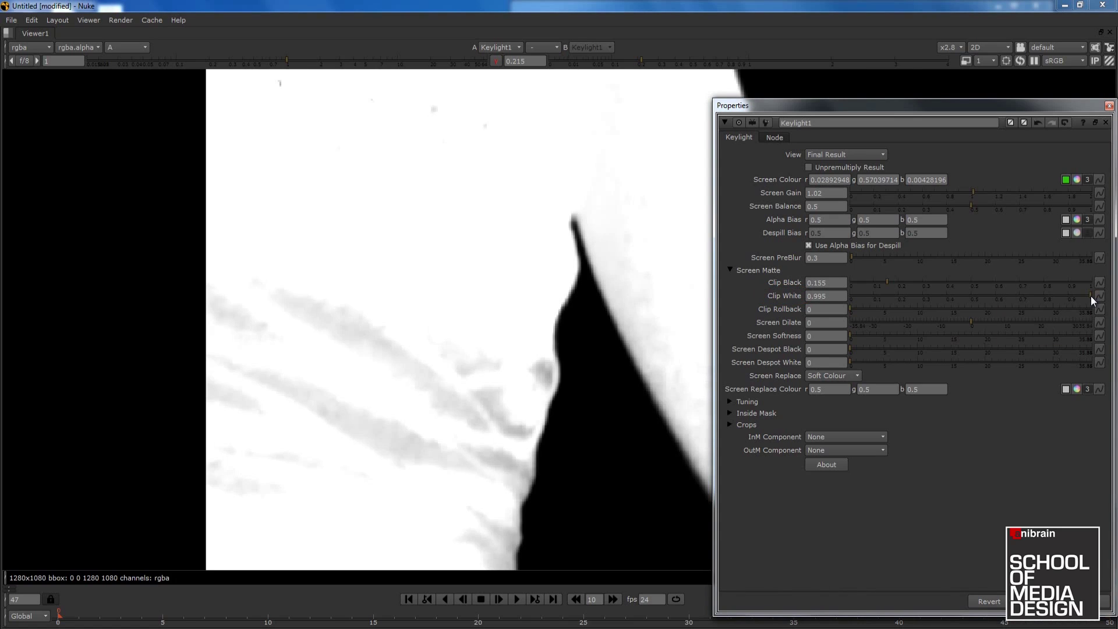
{"action": "left_click_drag", "start_coordinate": [1088, 296], "coordinate": [1071, 302]}
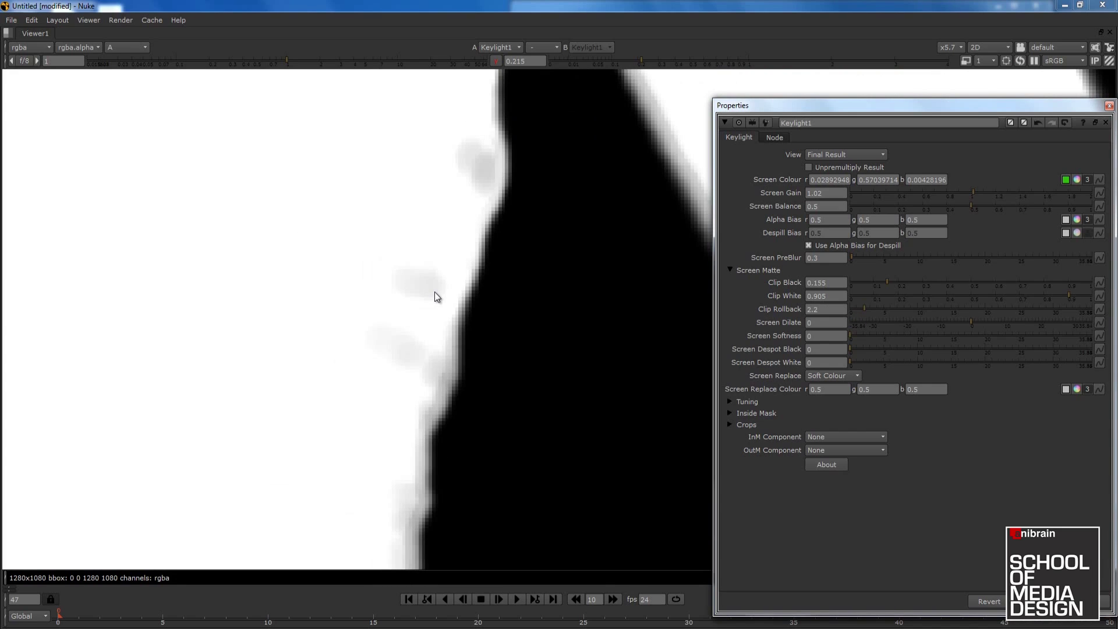
Set Keylight1 Clip Rollback to 0.7 and Screen Softness to 0.7, keeping Clip White at 0.905
{"action": "scroll", "coordinate": [475, 406], "scroll_direction": "up", "scroll_amount": 3}
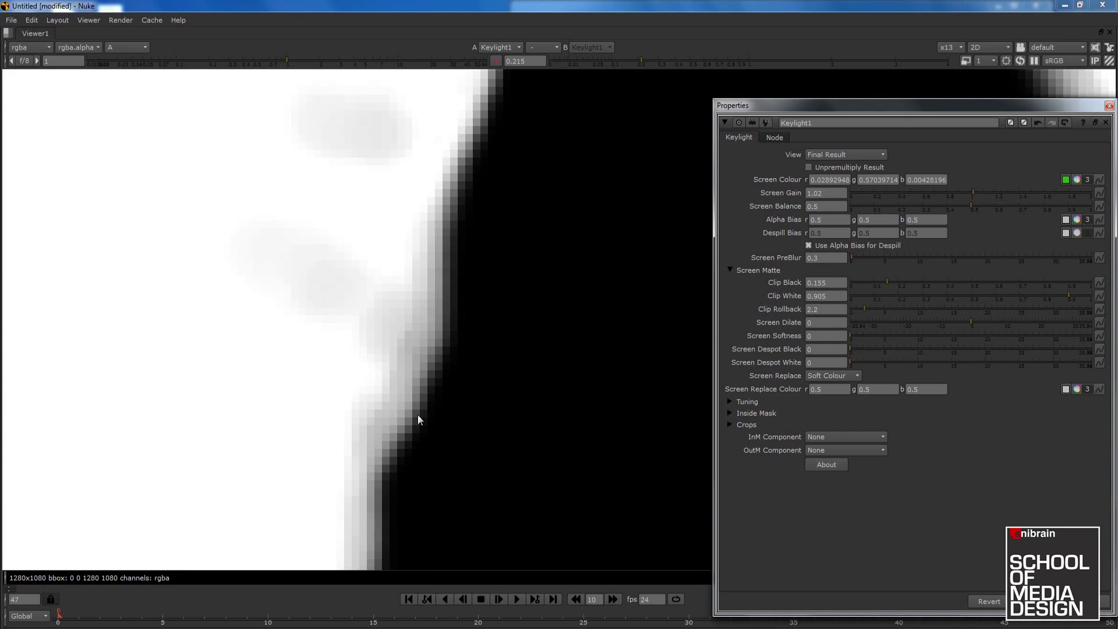
{"action": "scroll", "coordinate": [418, 419], "scroll_direction": "down", "scroll_amount": 4}
{"action": "double_click", "coordinate": [824, 309]}
{"action": "type", "text": "1"}
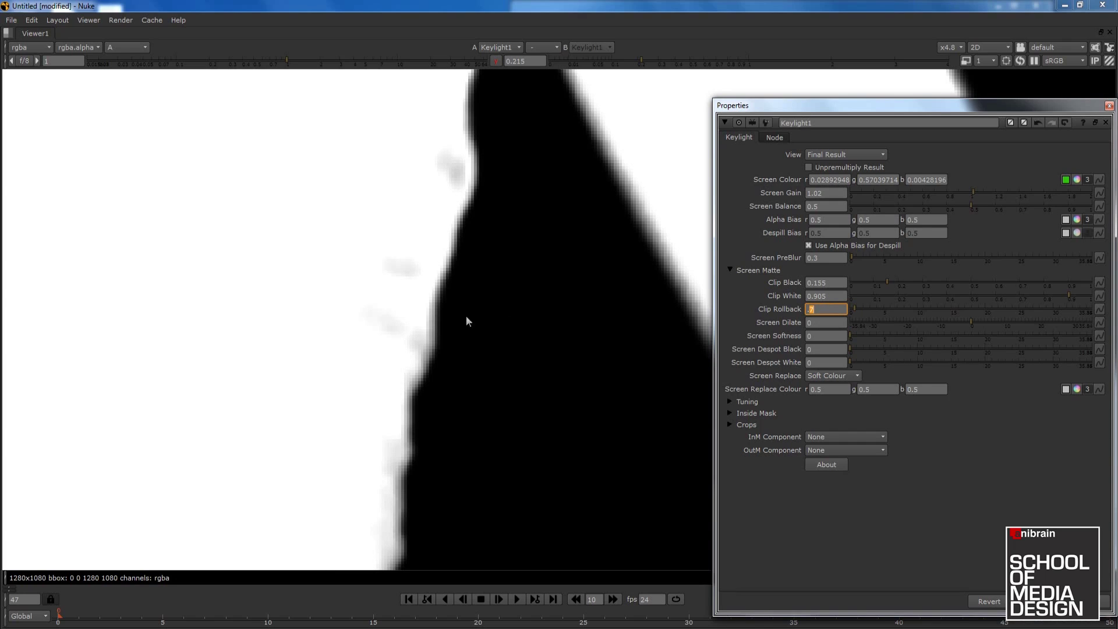
{"action": "key", "text": "Return"}
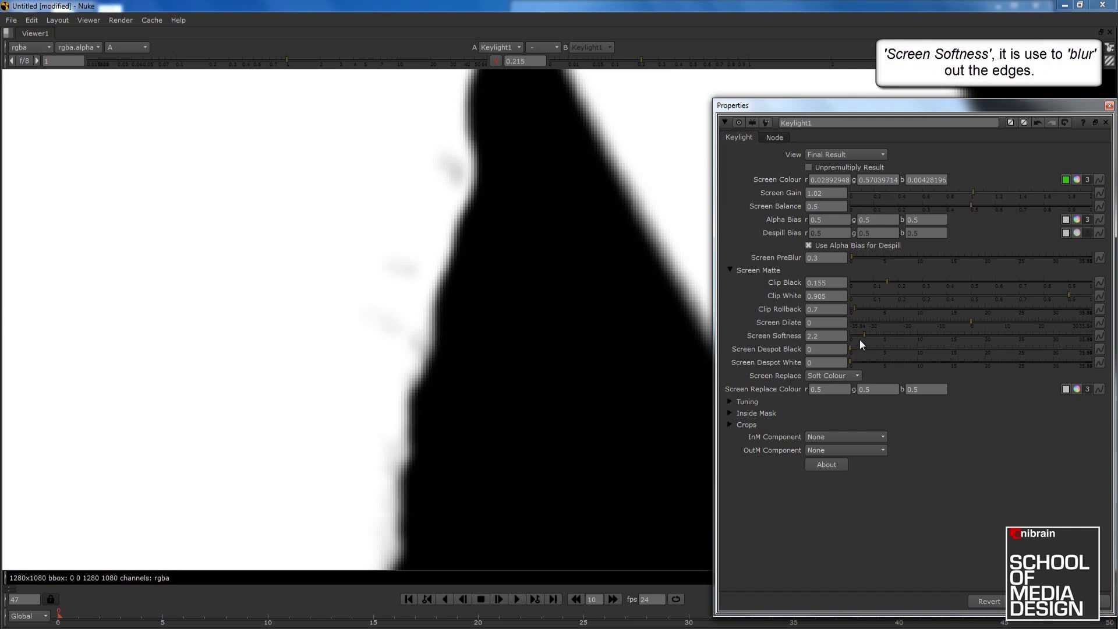
{"action": "left_click_drag", "start_coordinate": [862, 337], "coordinate": [854, 342]}
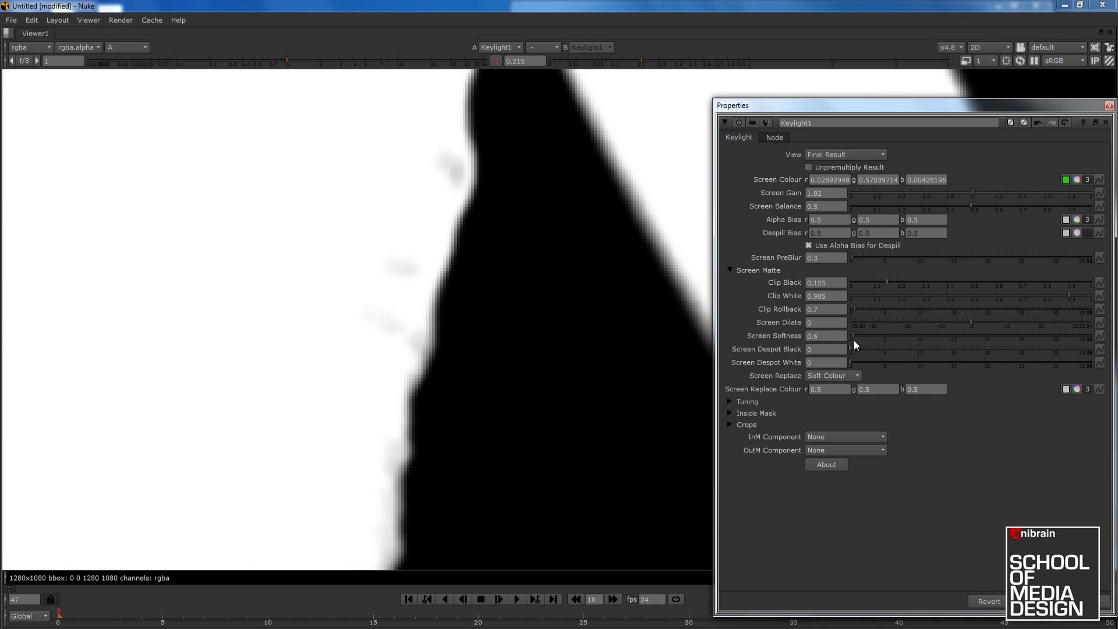
{"action": "scroll", "coordinate": [401, 309], "scroll_direction": "down", "scroll_amount": 5}
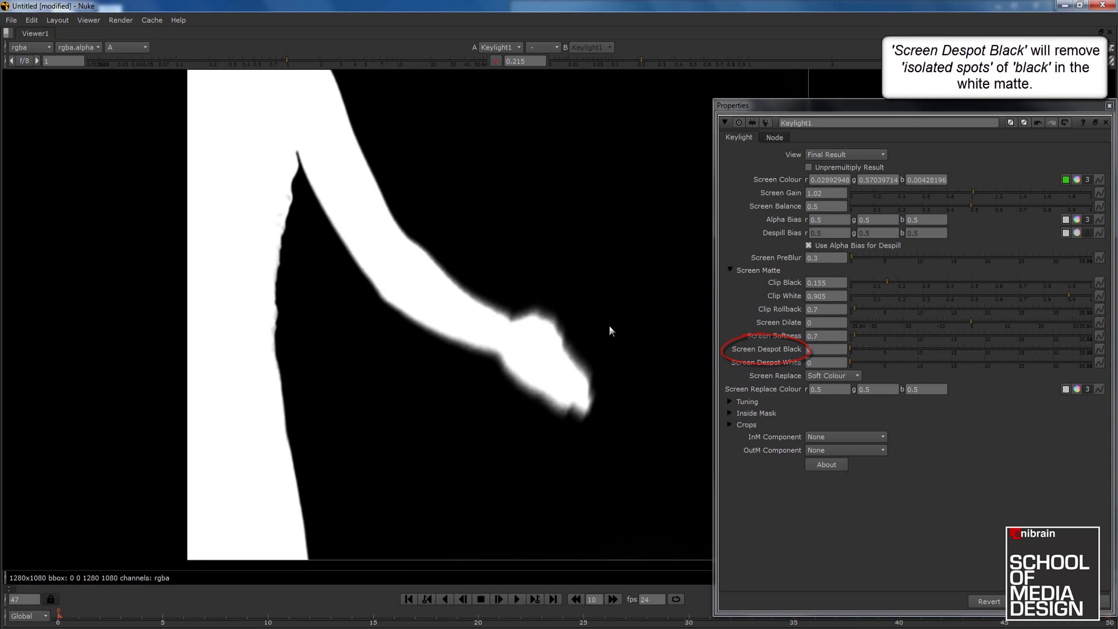
Raise Screen Despot Black to about 2.3 and Screen Softness to 1.4 to clear grey blotches
{"action": "scroll", "coordinate": [369, 252], "scroll_direction": "up", "scroll_amount": 4}
{"action": "scroll", "coordinate": [260, 347], "scroll_direction": "down", "scroll_amount": 1}
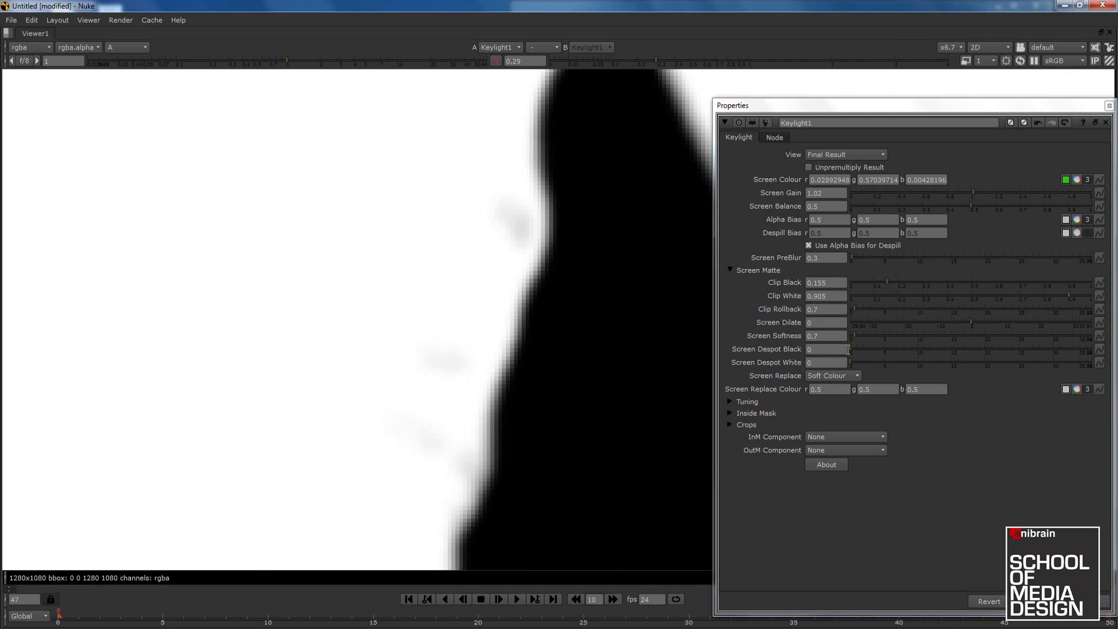
{"action": "mouse_move", "coordinate": [851, 350]}
{"action": "left_mouse_down"}
{"action": "mouse_move", "coordinate": [887, 354]}
{"action": "mouse_move", "coordinate": [845, 355]}
{"action": "left_mouse_up"}
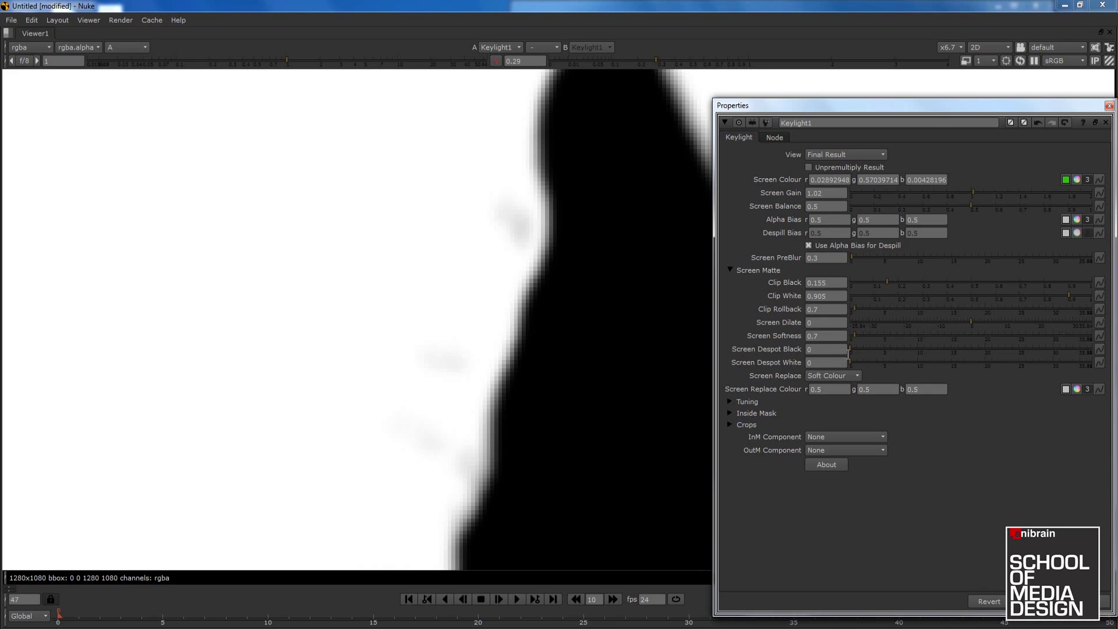
{"action": "mouse_move", "coordinate": [857, 350]}
{"action": "left_mouse_down"}
{"action": "mouse_move", "coordinate": [872, 355]}
{"action": "mouse_move", "coordinate": [847, 358]}
{"action": "mouse_move", "coordinate": [865, 362]}
{"action": "mouse_move", "coordinate": [859, 336]}
{"action": "left_mouse_up"}
{"action": "mouse_move", "coordinate": [868, 349]}
{"action": "left_mouse_down"}
{"action": "mouse_move", "coordinate": [851, 357]}
{"action": "mouse_move", "coordinate": [876, 362]}
{"action": "mouse_move", "coordinate": [855, 364]}
{"action": "mouse_move", "coordinate": [866, 366]}
{"action": "left_mouse_up"}
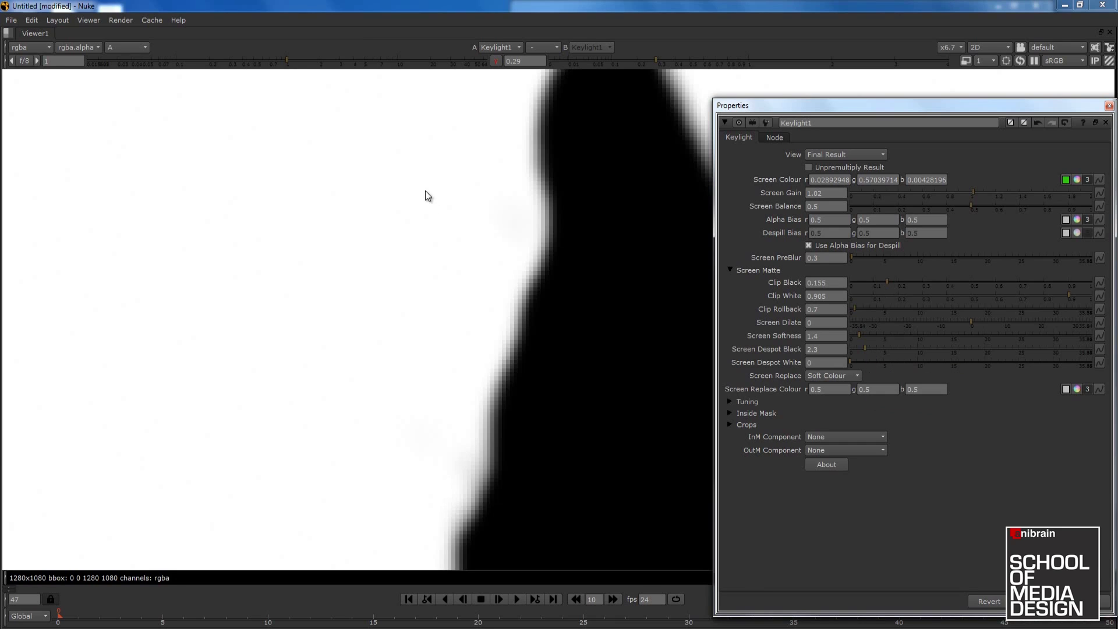
{"action": "scroll", "coordinate": [430, 201], "scroll_direction": "down", "scroll_amount": 8}
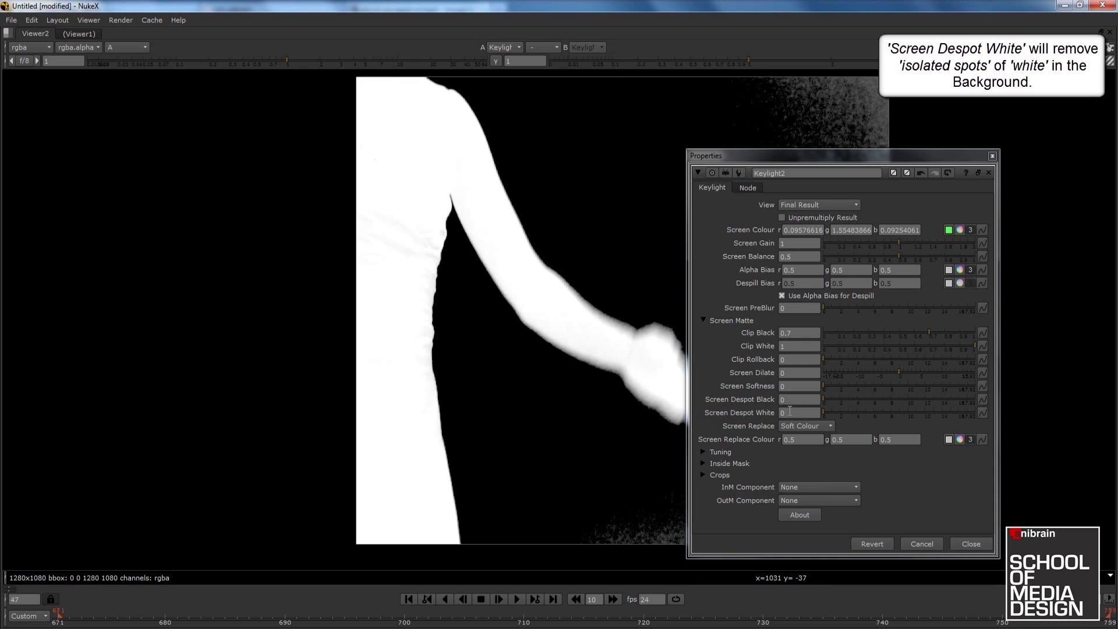
Frame the noisy background and raise Keylight2's Screen Despot White to clean the noise
{"action": "middle_click_drag", "start_coordinate": [349, 387], "coordinate": [401, 313]}
{"action": "scroll", "coordinate": [452, 295], "scroll_direction": "up", "scroll_amount": 2}
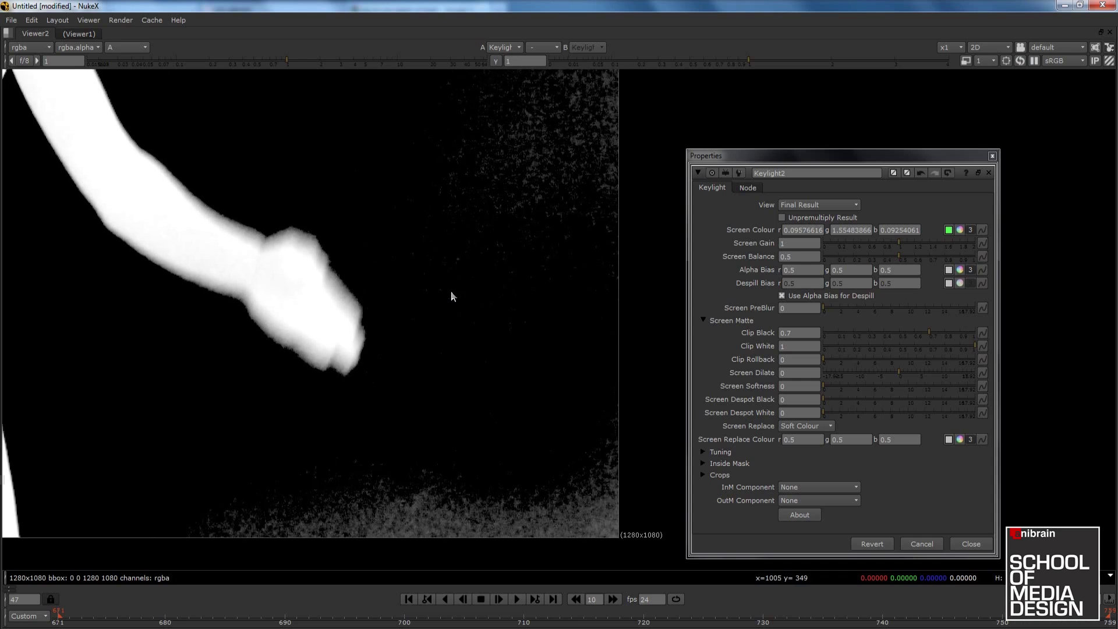
{"action": "scroll", "coordinate": [534, 373], "scroll_direction": "up", "scroll_amount": 1}
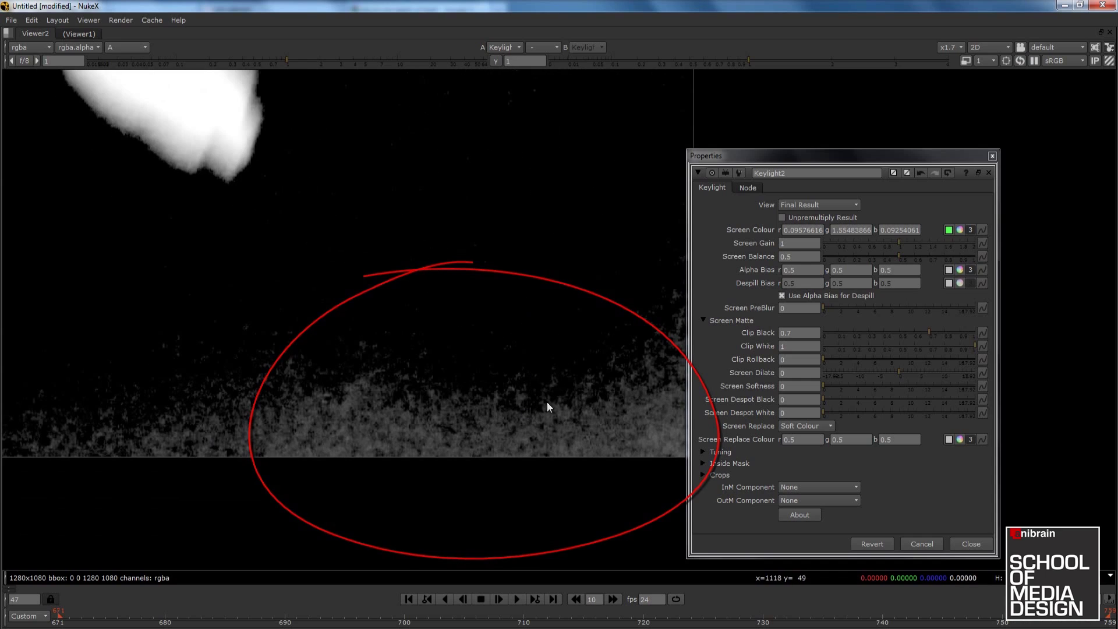
{"action": "middle_click_drag", "start_coordinate": [577, 403], "coordinate": [468, 376]}
{"action": "left_click", "coordinate": [796, 413]}
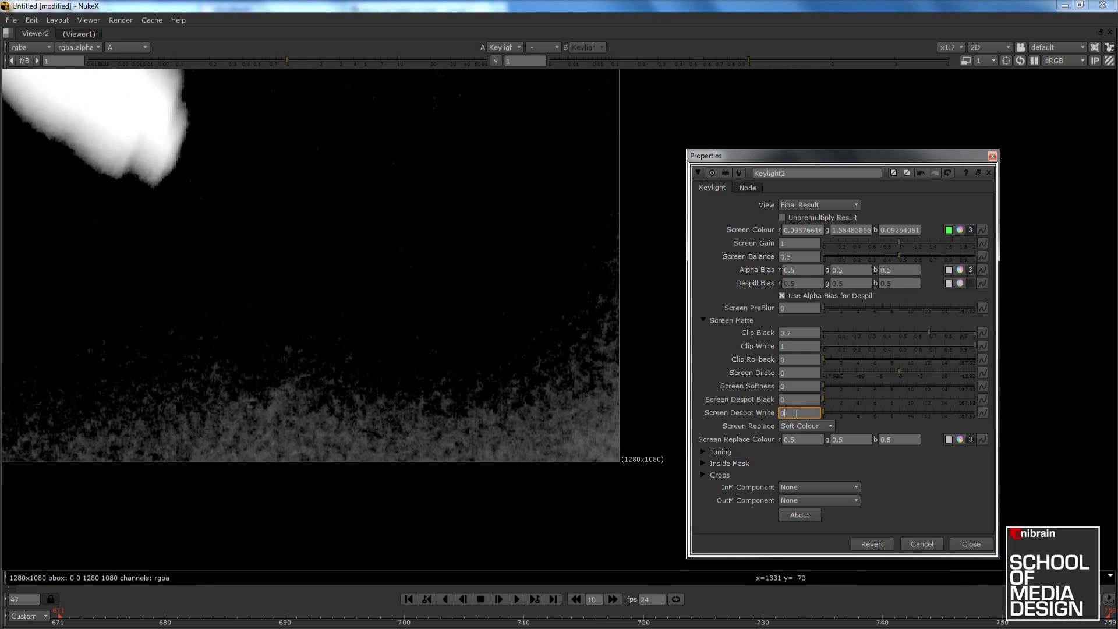
{"action": "left_click_drag", "start_coordinate": [823, 414], "coordinate": [994, 418]}
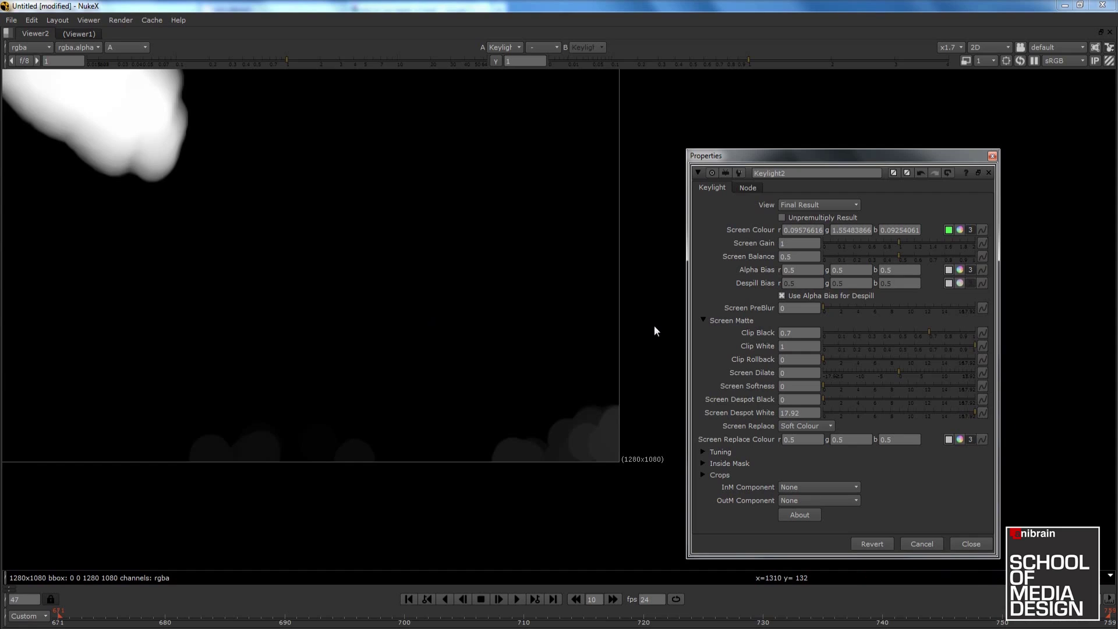
Set Clip Black to 0.71 and return Screen Despot White to 0
{"action": "left_click", "coordinate": [811, 333]}
{"action": "left_click", "coordinate": [802, 335]}
{"action": "left_click_drag", "start_coordinate": [928, 334], "coordinate": [931, 333]}
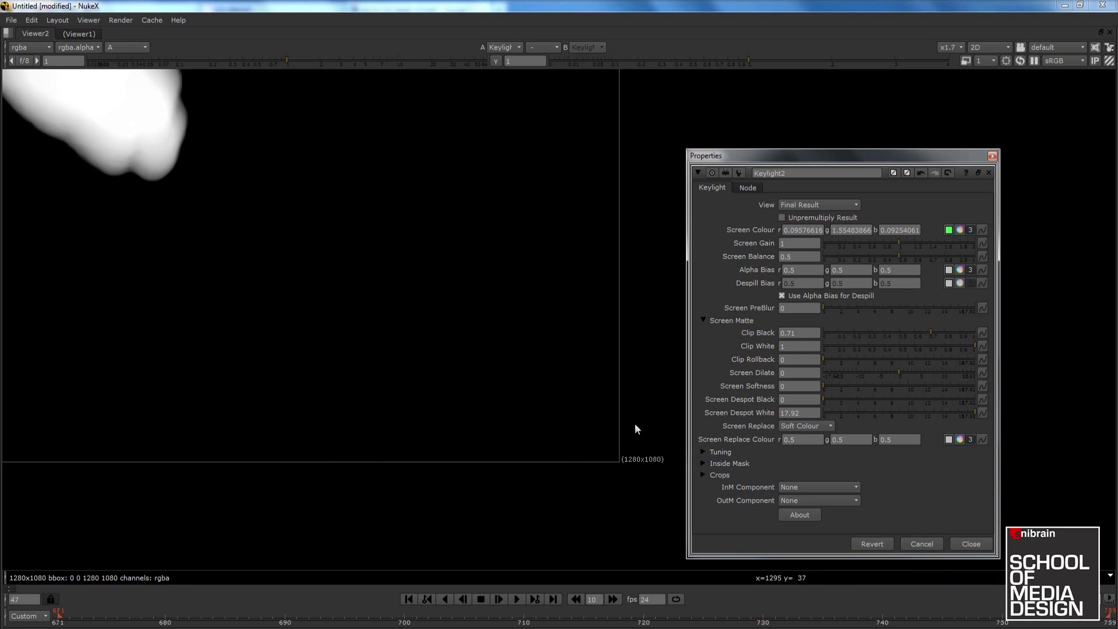
{"action": "scroll", "coordinate": [412, 374], "scroll_direction": "down", "scroll_amount": 2}
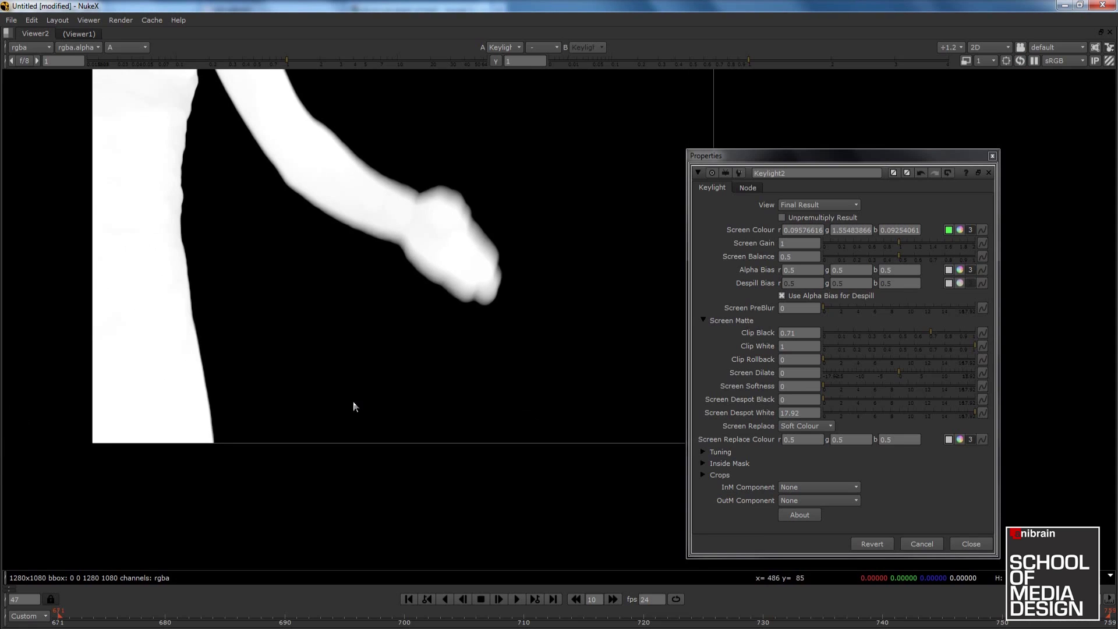
{"action": "scroll", "coordinate": [409, 383], "scroll_direction": "up", "scroll_amount": 1}
{"action": "scroll", "coordinate": [494, 354], "scroll_direction": "down", "scroll_amount": 2}
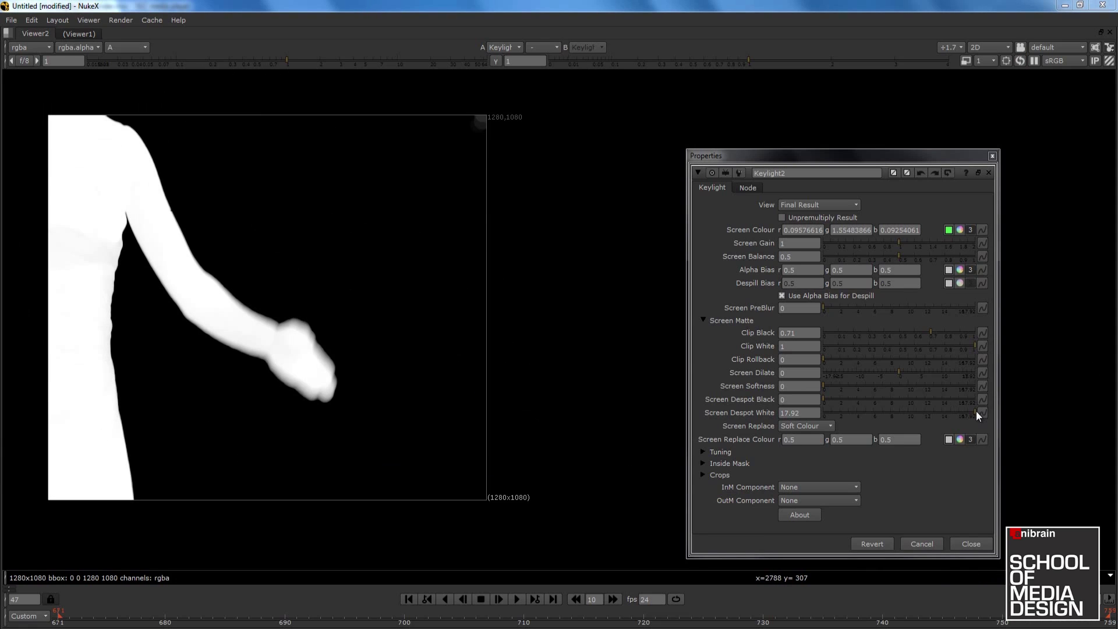
{"action": "left_click_drag", "start_coordinate": [976, 411], "coordinate": [812, 411]}
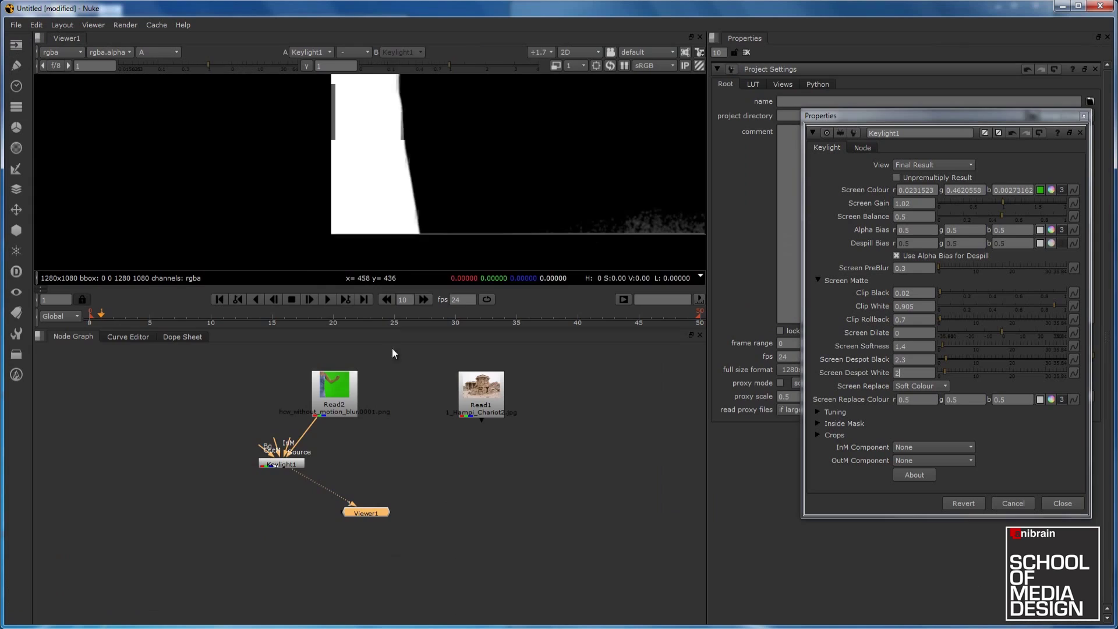
Un-maximize the viewer, move Keylight1 left, and shift Read2 and Viewer1 lower in the graph
{"action": "key", "text": "space"}
{"action": "middle_click_drag", "start_coordinate": [462, 205], "coordinate": [412, 223]}
{"action": "left_click_drag", "start_coordinate": [289, 466], "coordinate": [254, 464]}
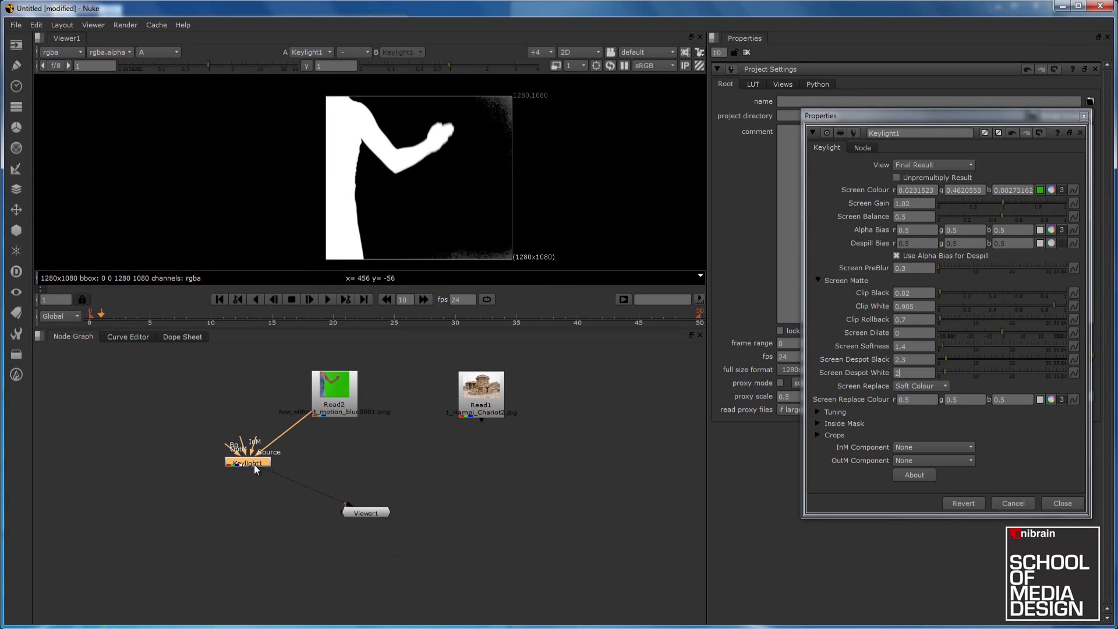
{"action": "left_click_drag", "start_coordinate": [330, 387], "coordinate": [337, 394]}
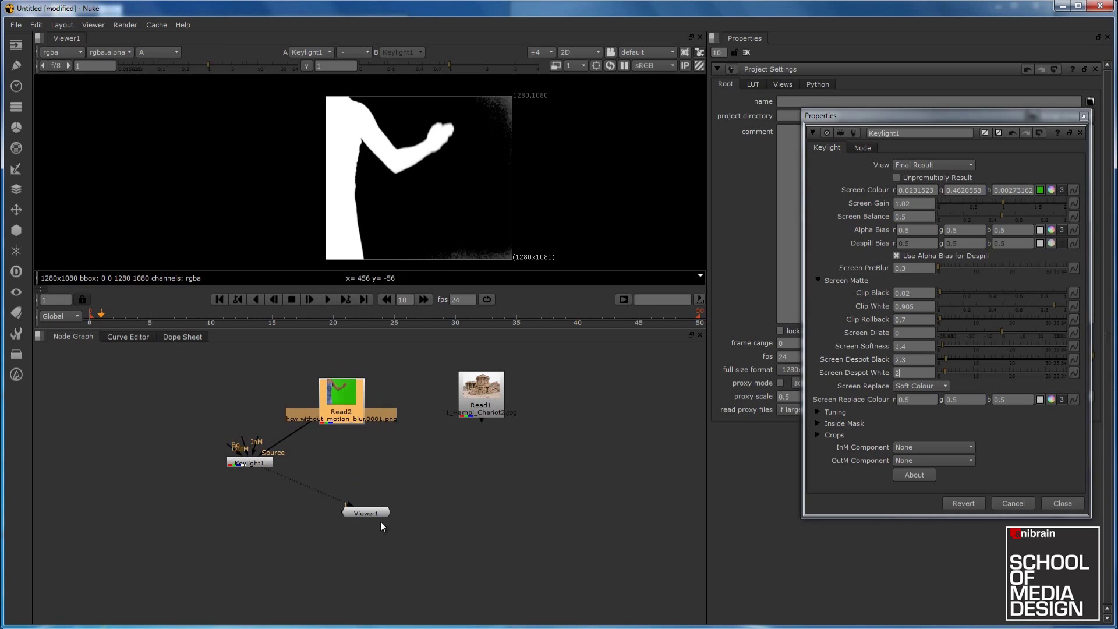
{"action": "left_click_drag", "start_coordinate": [378, 515], "coordinate": [357, 602]}
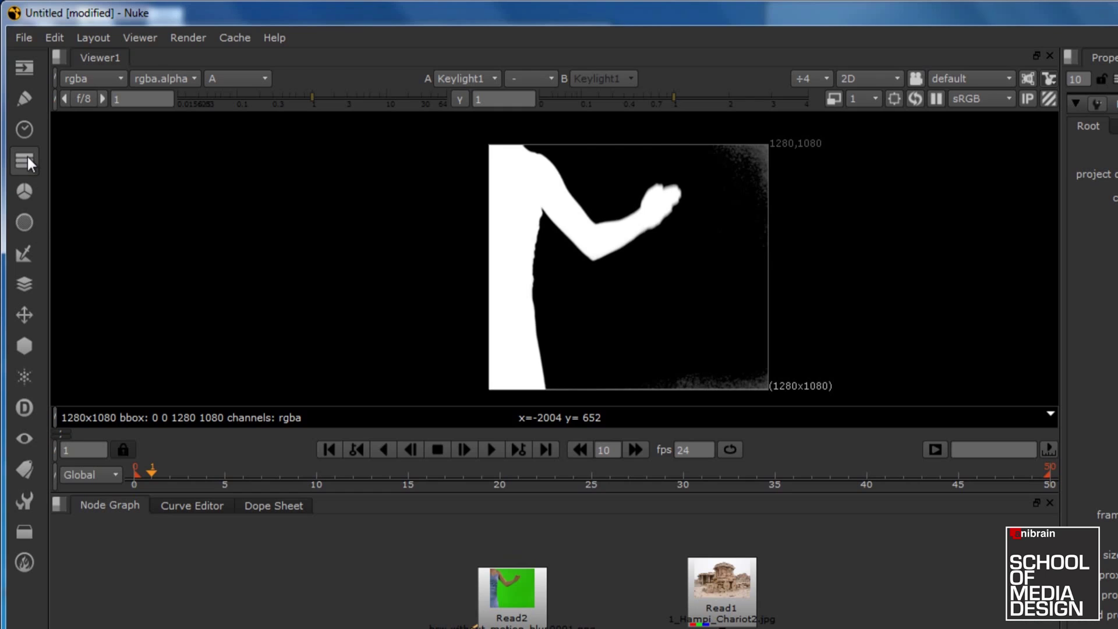
Add a Copy node, close the Keylight1 and project settings, and pipe Read2 into its B input
{"action": "left_click", "coordinate": [22, 143]}
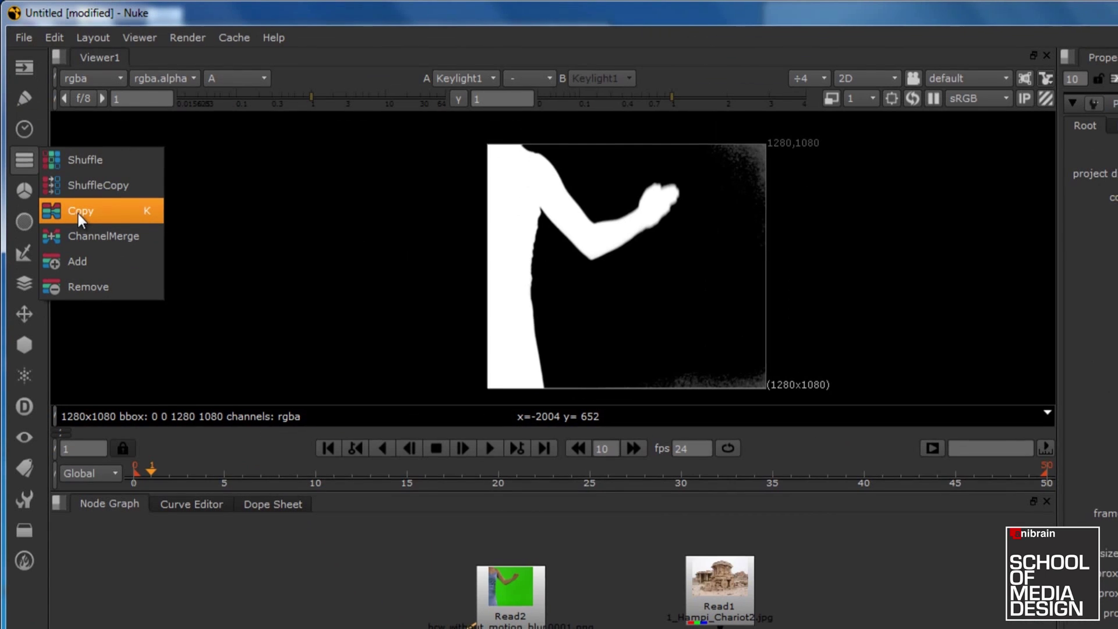
{"action": "left_click", "coordinate": [78, 213]}
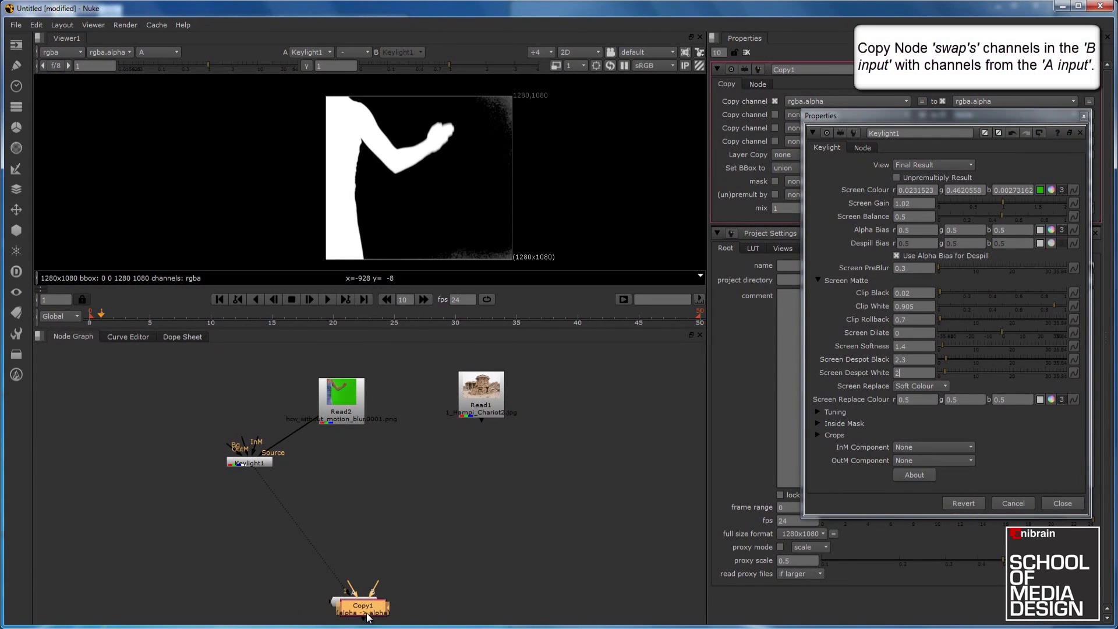
{"action": "left_click_drag", "start_coordinate": [368, 618], "coordinate": [349, 494]}
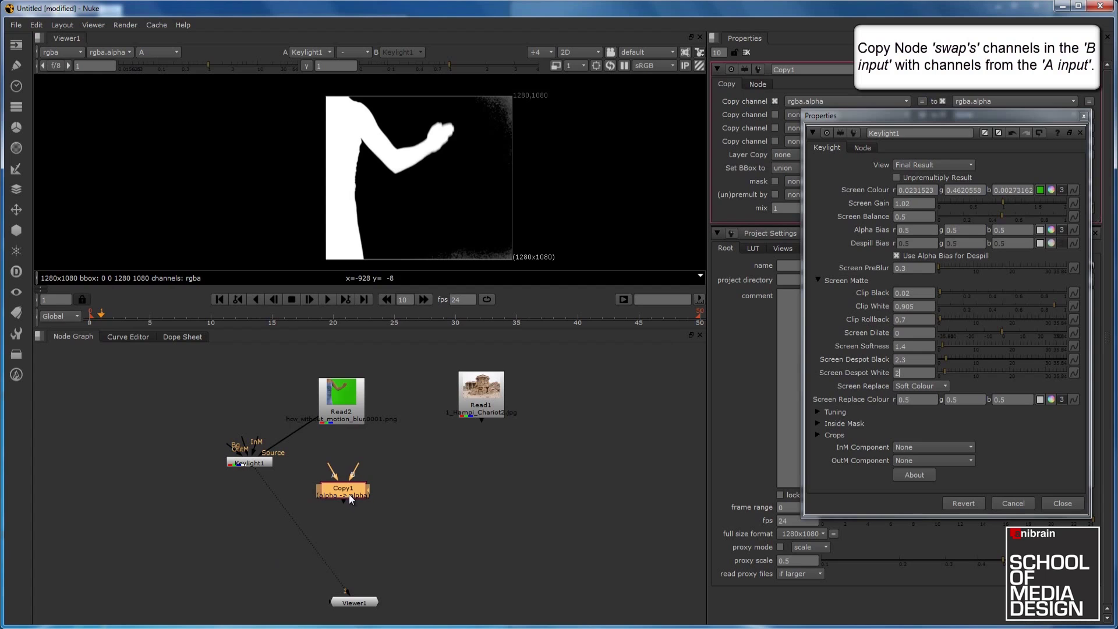
{"action": "left_click", "coordinate": [1084, 116]}
{"action": "left_click", "coordinate": [1095, 234]}
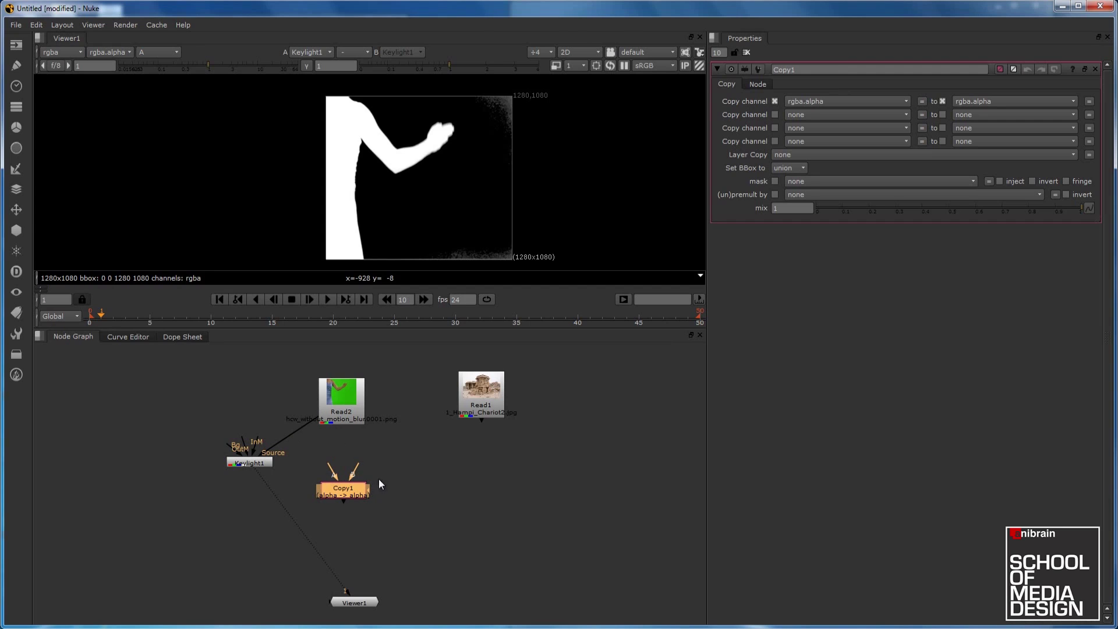
{"action": "left_click_drag", "start_coordinate": [356, 466], "coordinate": [342, 402]}
{"action": "key", "text": "1"}
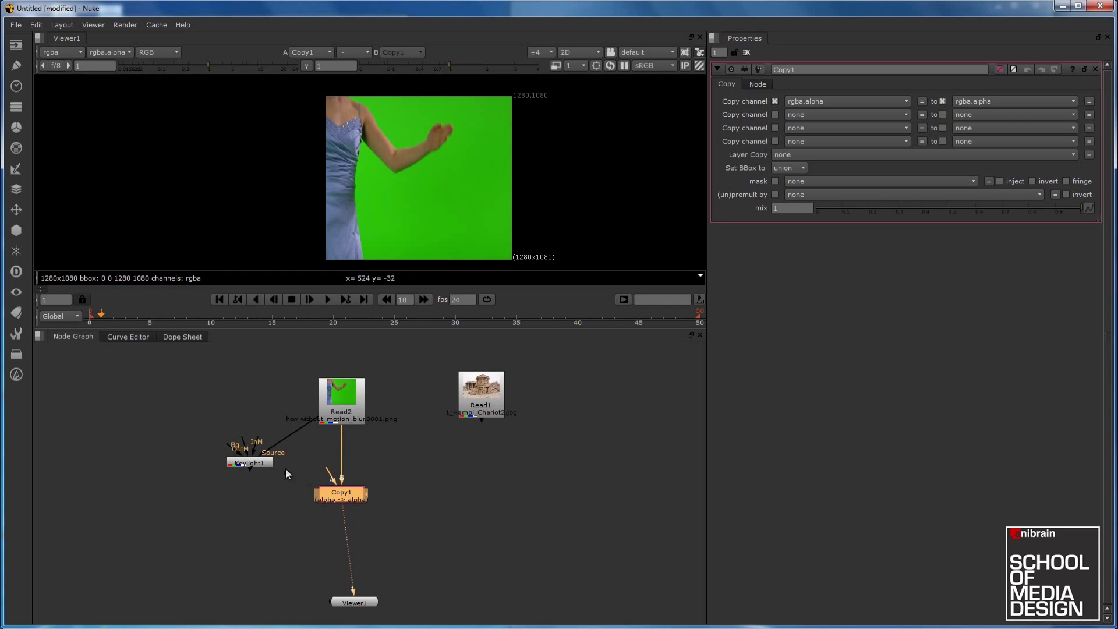
Check Keylight1's alpha matte and connect Keylight1's output to Copy1's A input
{"action": "left_click_drag", "start_coordinate": [262, 462], "coordinate": [233, 437]}
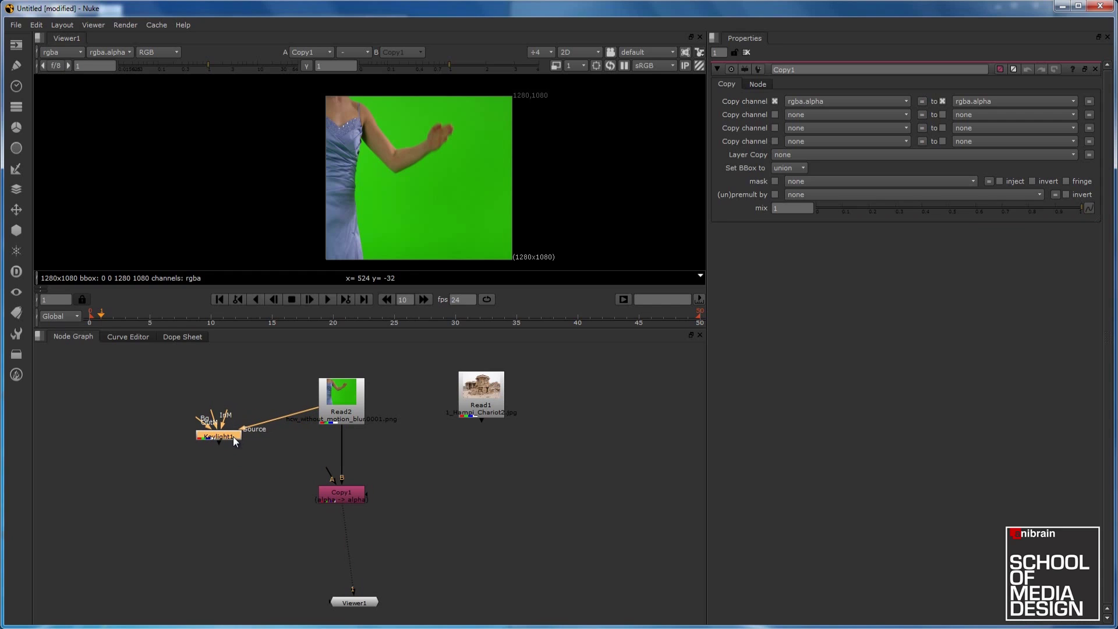
{"action": "key", "text": "1"}
{"action": "key", "text": "a"}
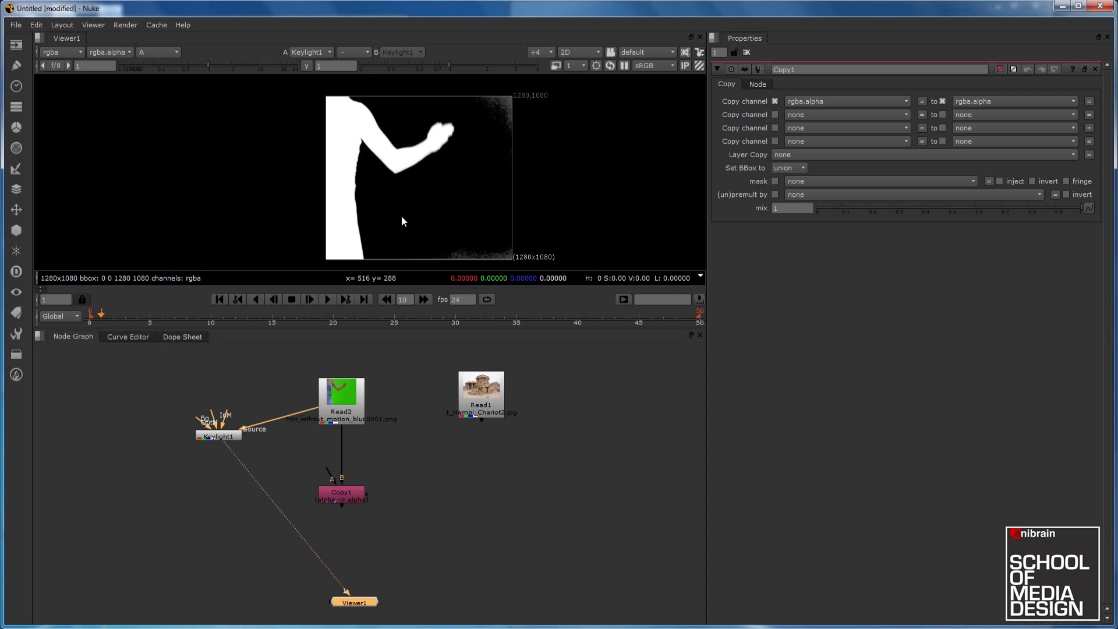
{"action": "key", "text": "a"}
{"action": "key", "text": "a"}
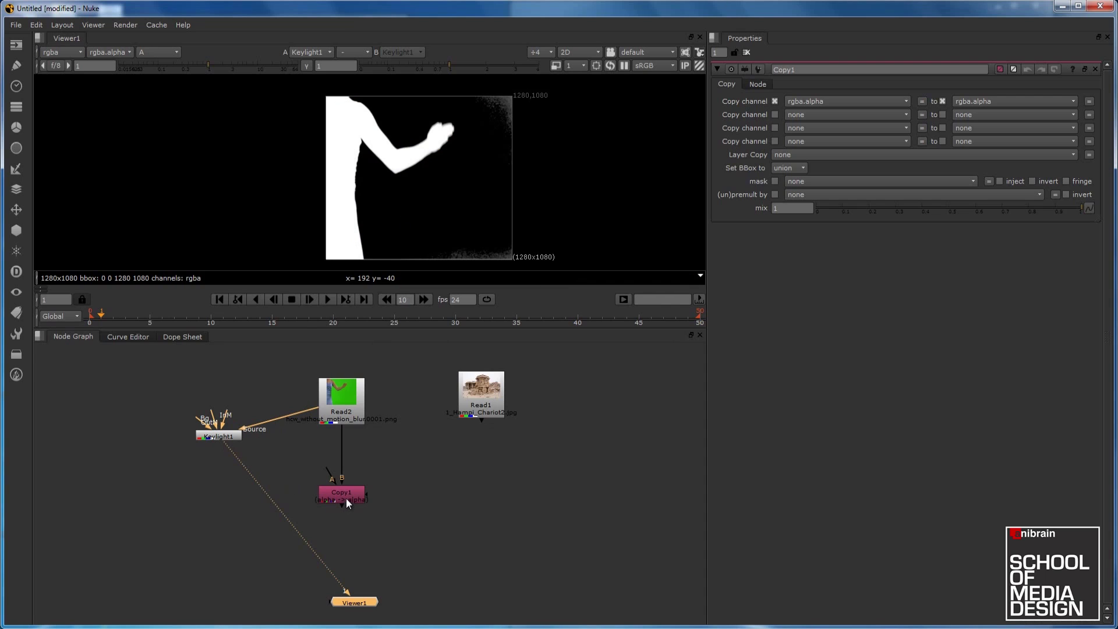
{"action": "left_click_drag", "start_coordinate": [330, 478], "coordinate": [226, 438]}
View Copy1 and inspect its R, G, B and alpha channels, confirming the dancer matte in alpha
{"action": "left_click", "coordinate": [352, 499]}
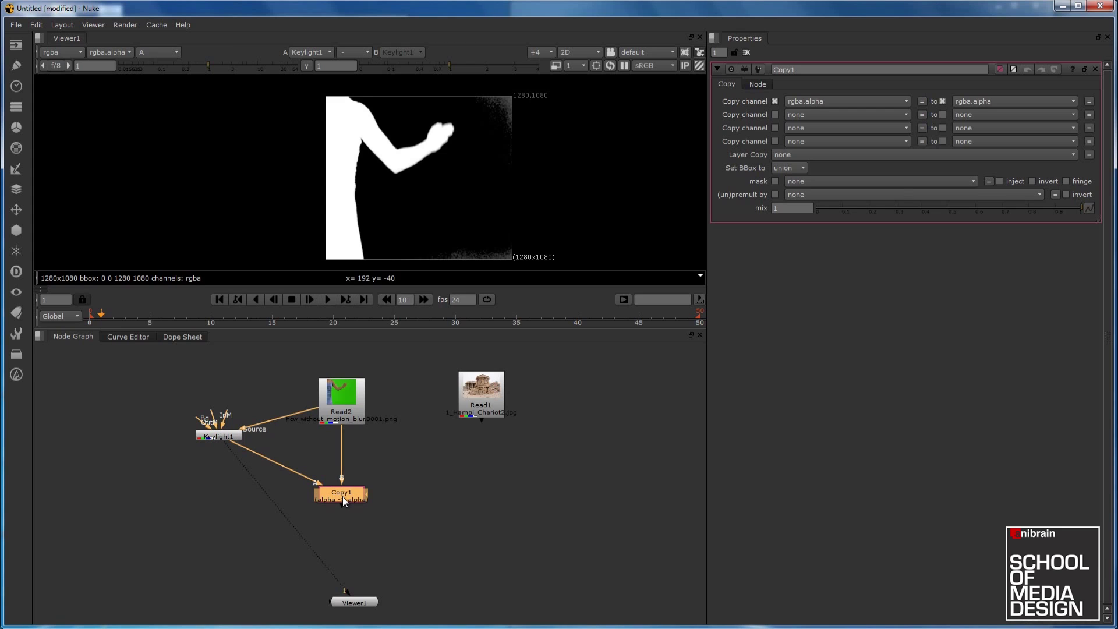
{"action": "key", "text": "1"}
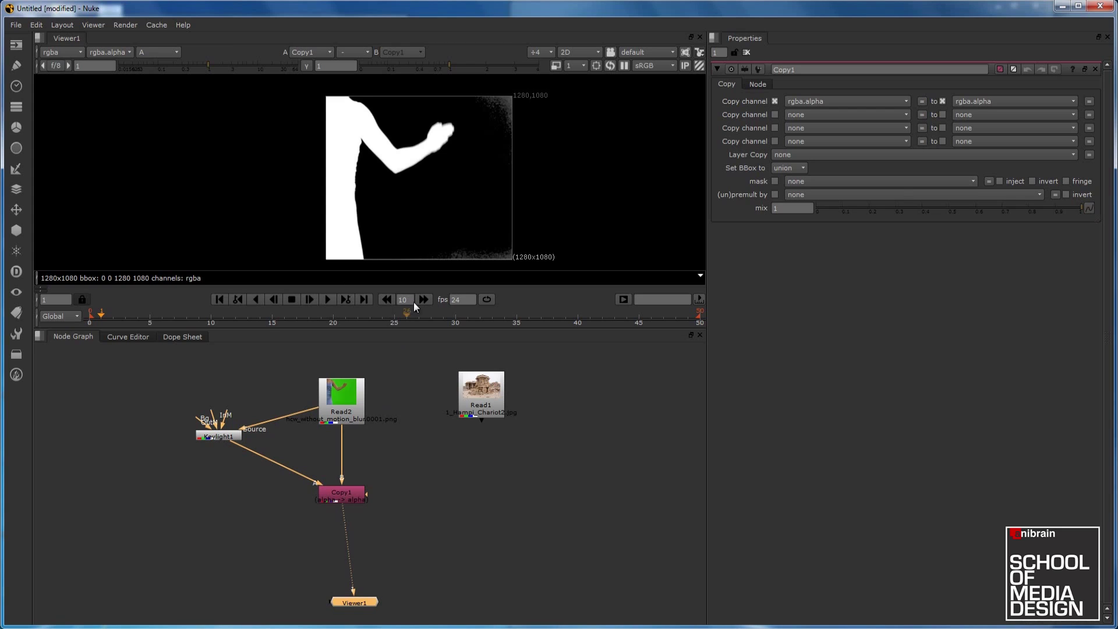
{"action": "key", "text": "a"}
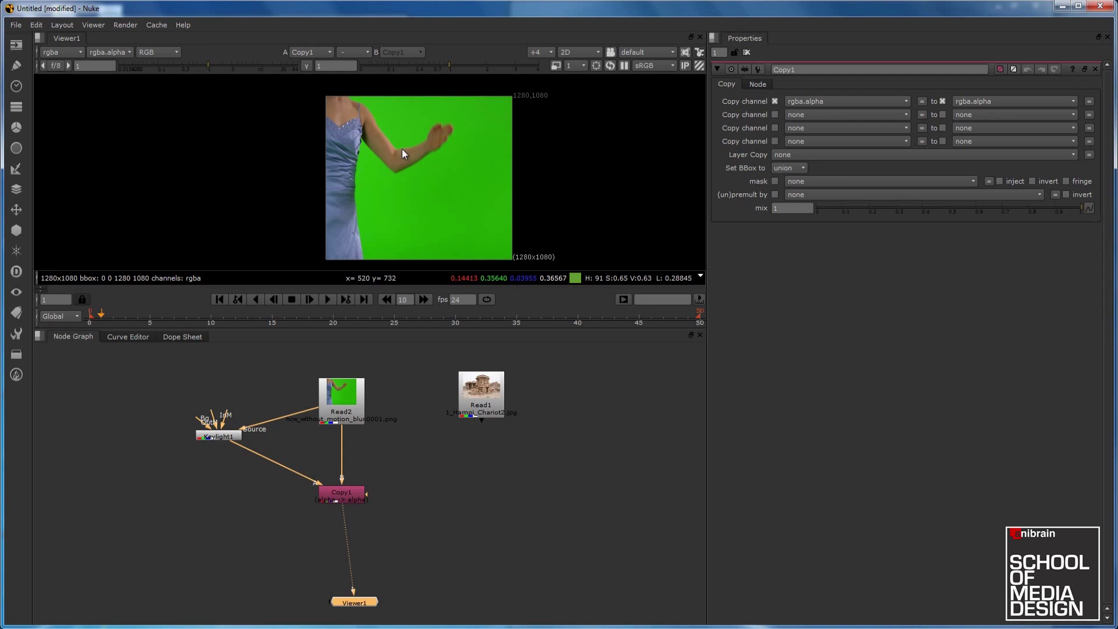
{"action": "key", "text": "r"}
{"action": "key", "text": "g"}
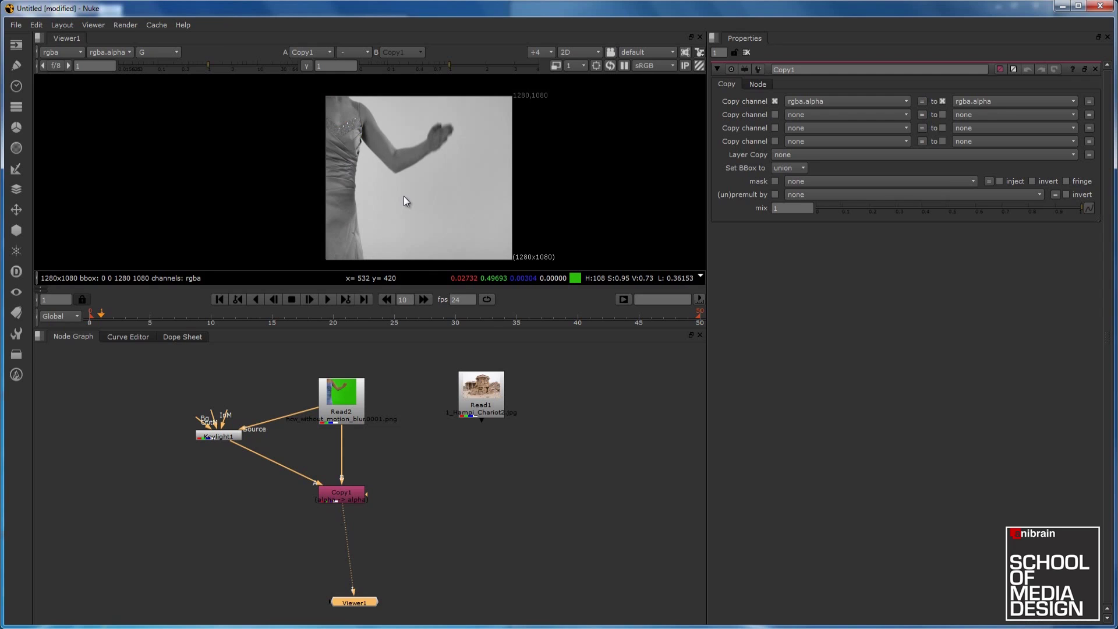
{"action": "key", "text": "b"}
{"action": "key", "text": "a"}
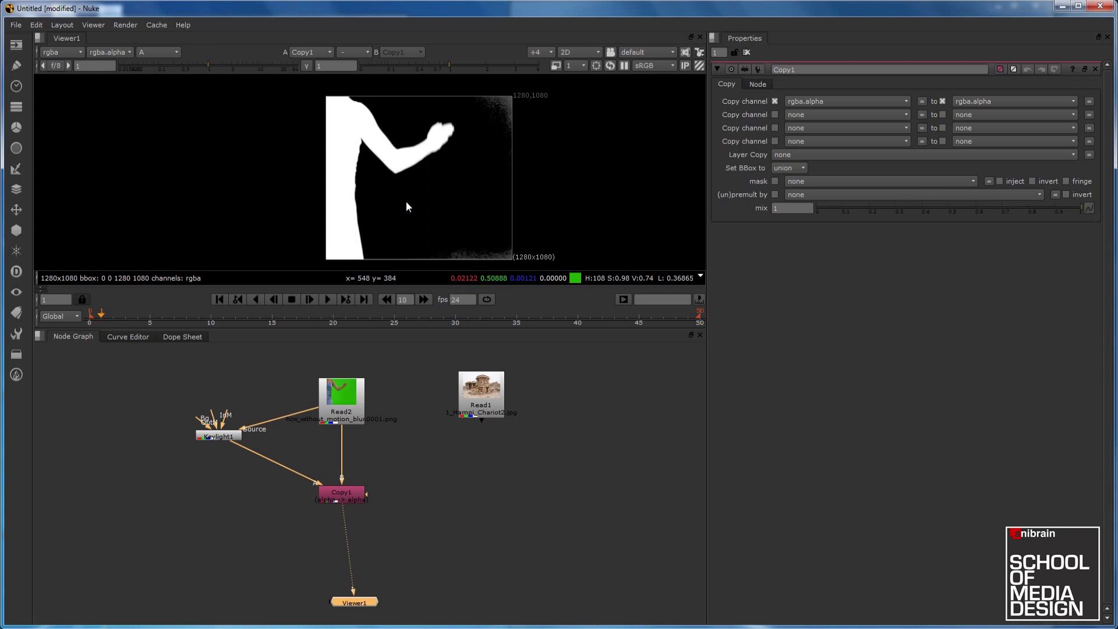
{"action": "key", "text": "a"}
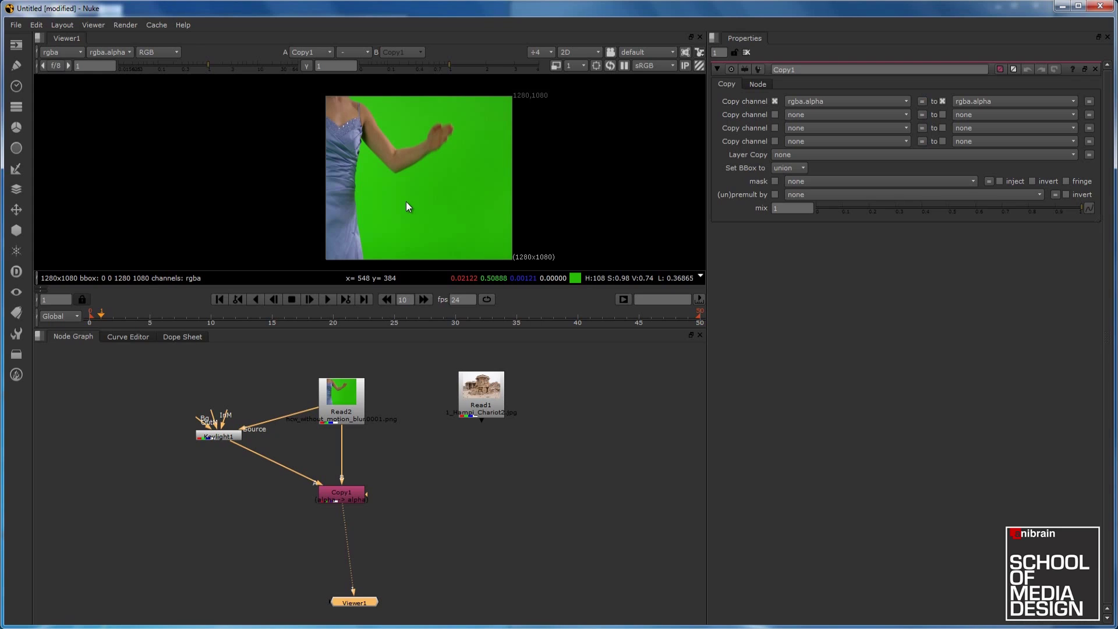
{"action": "left_click_drag", "start_coordinate": [349, 496], "coordinate": [345, 490]}
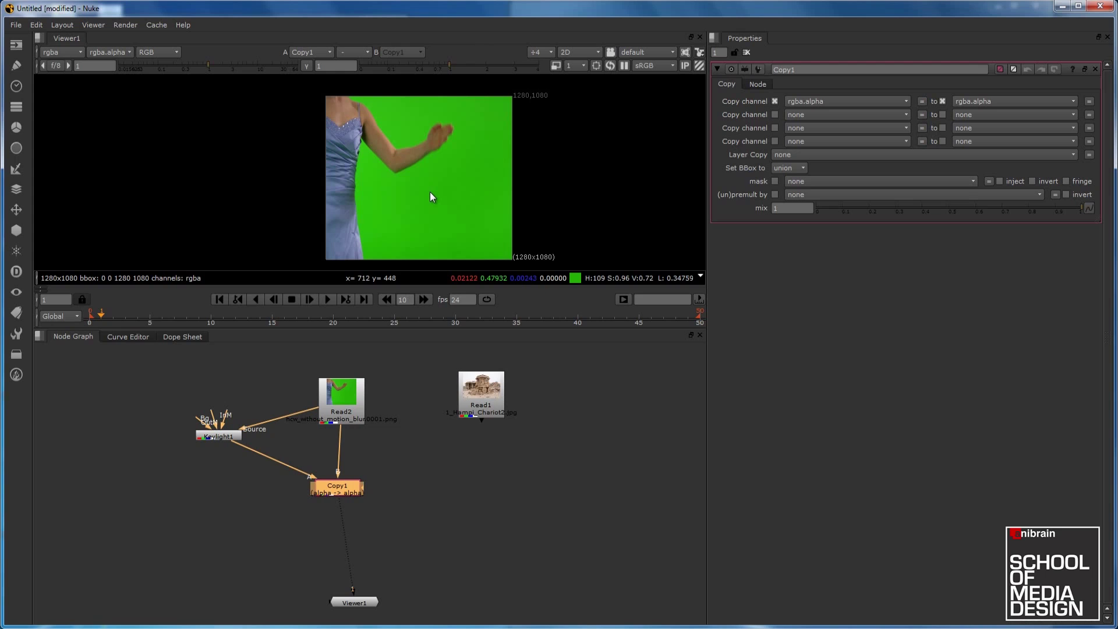
Add a Premult node after Copy1 and compare the cut-out dancer on black with its alpha
{"action": "left_click", "coordinate": [16, 188]}
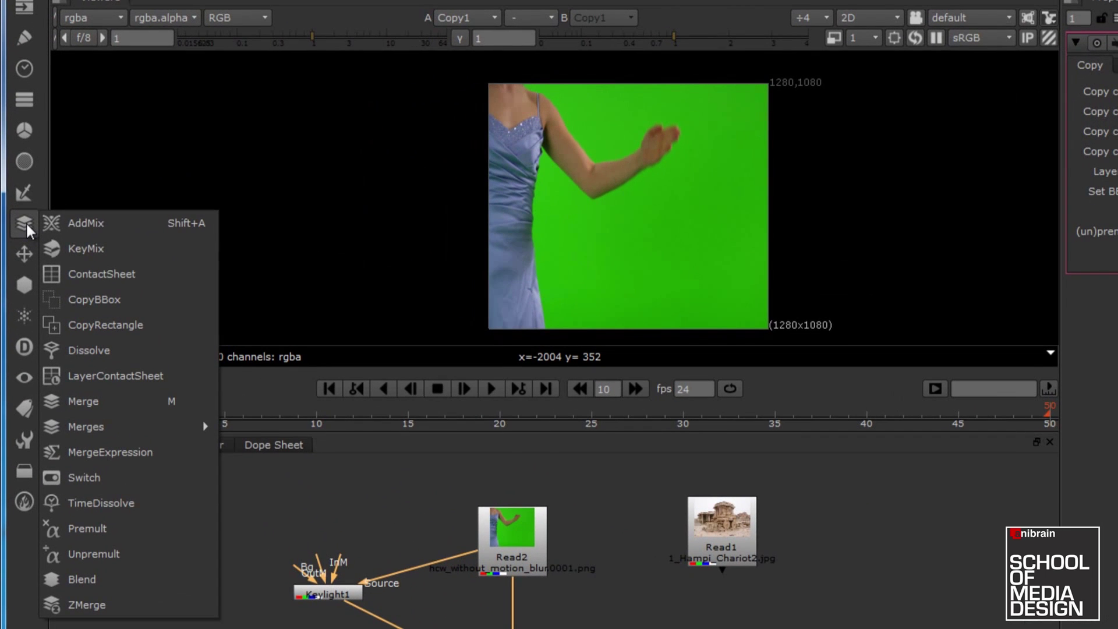
{"action": "left_click", "coordinate": [113, 530]}
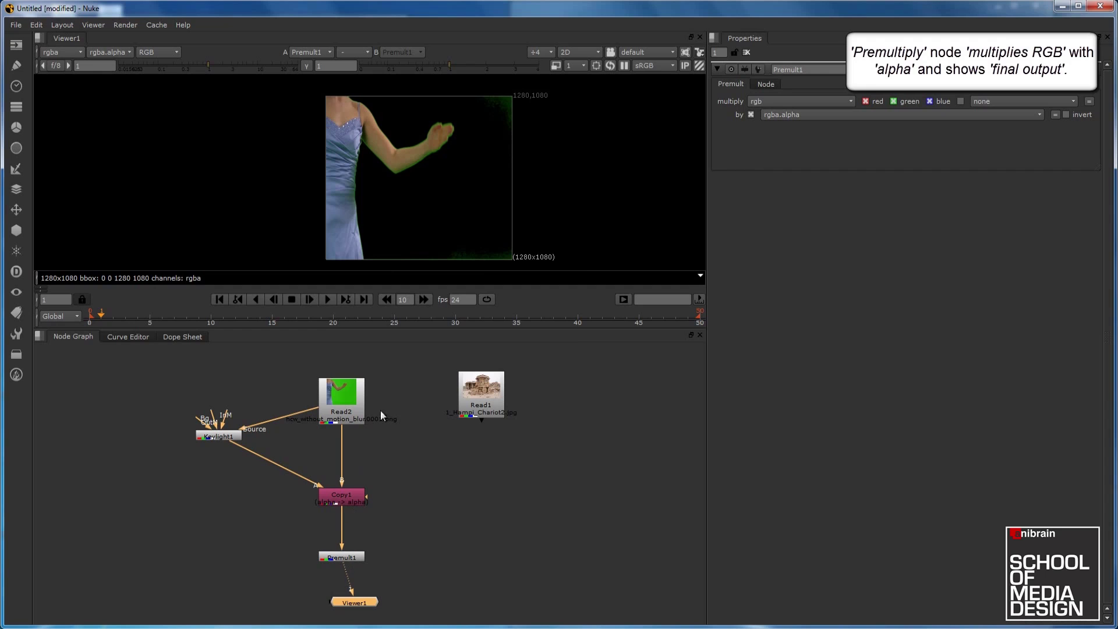
{"action": "scroll", "coordinate": [434, 144], "scroll_direction": "up", "scroll_amount": 4}
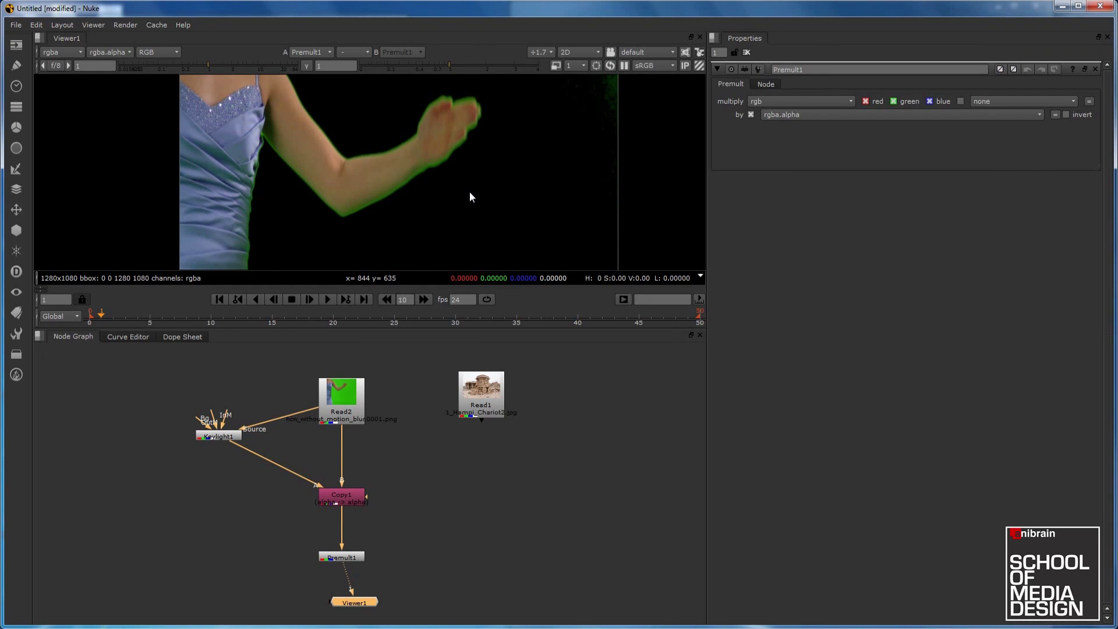
{"action": "scroll", "coordinate": [449, 187], "scroll_direction": "down", "scroll_amount": 2}
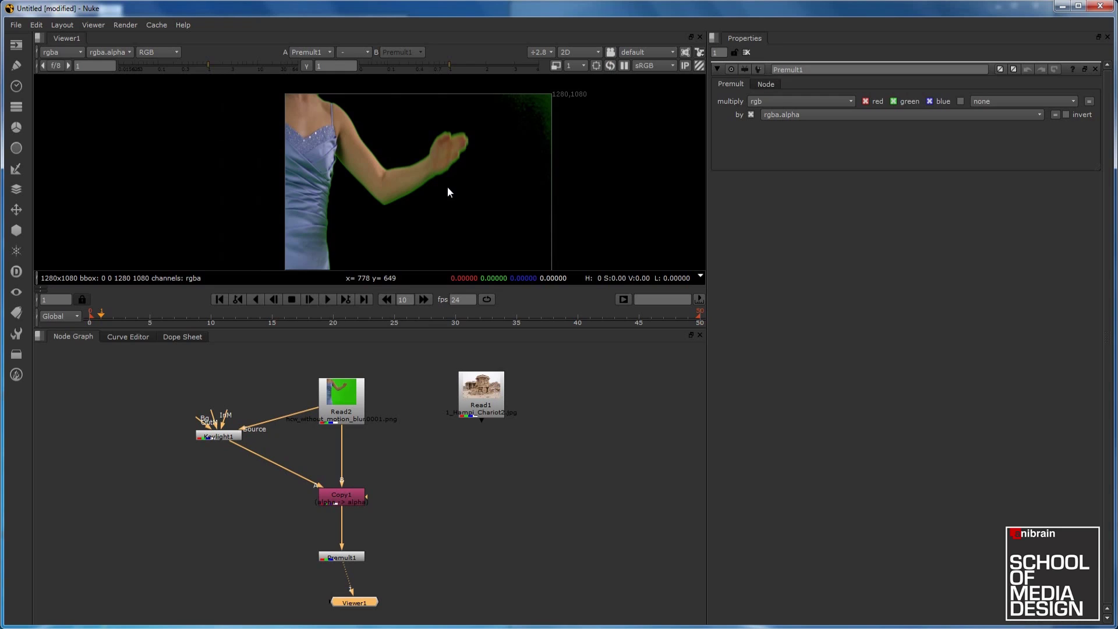
{"action": "left_click", "coordinate": [353, 499]}
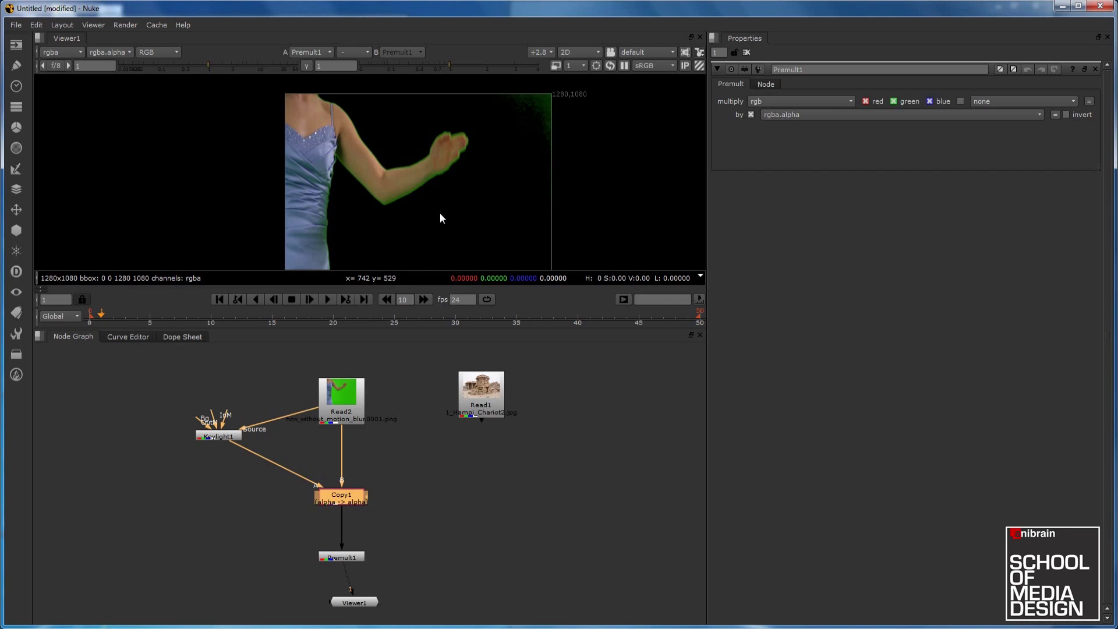
{"action": "key", "text": "a"}
{"action": "key", "text": "a"}
{"action": "key", "text": "a"}
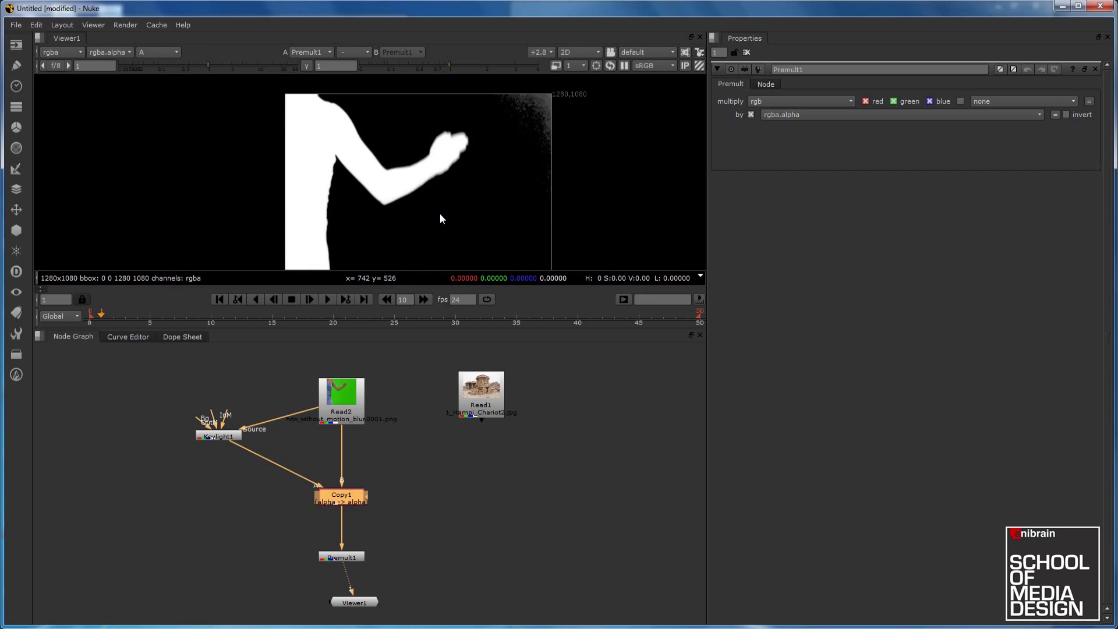
{"action": "key", "text": "a"}
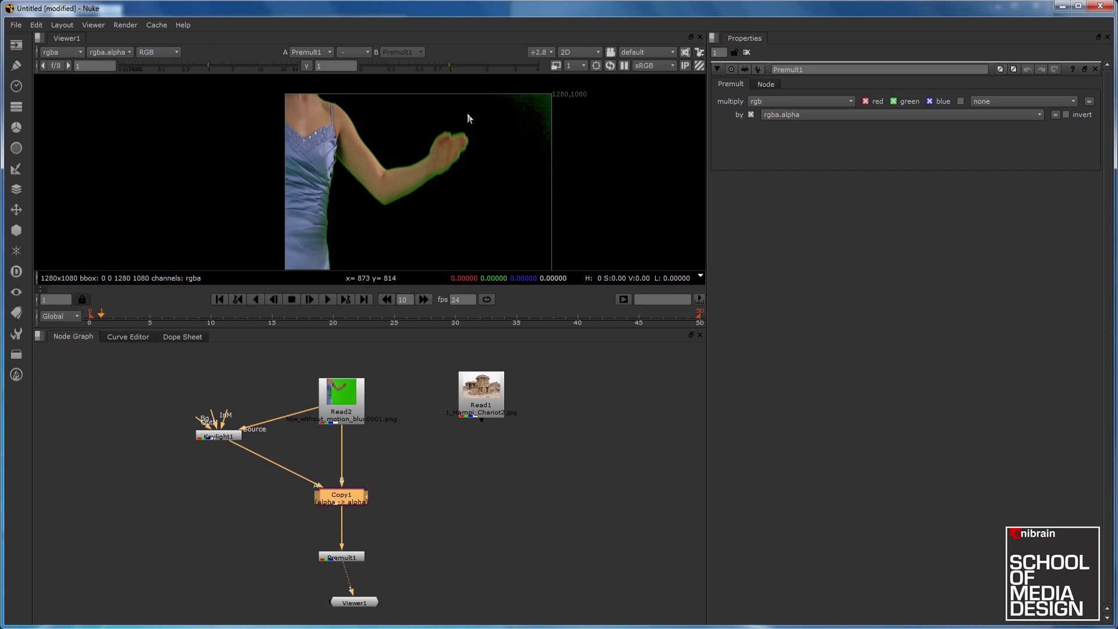
{"action": "scroll", "coordinate": [467, 113], "scroll_direction": "down", "scroll_amount": 1}
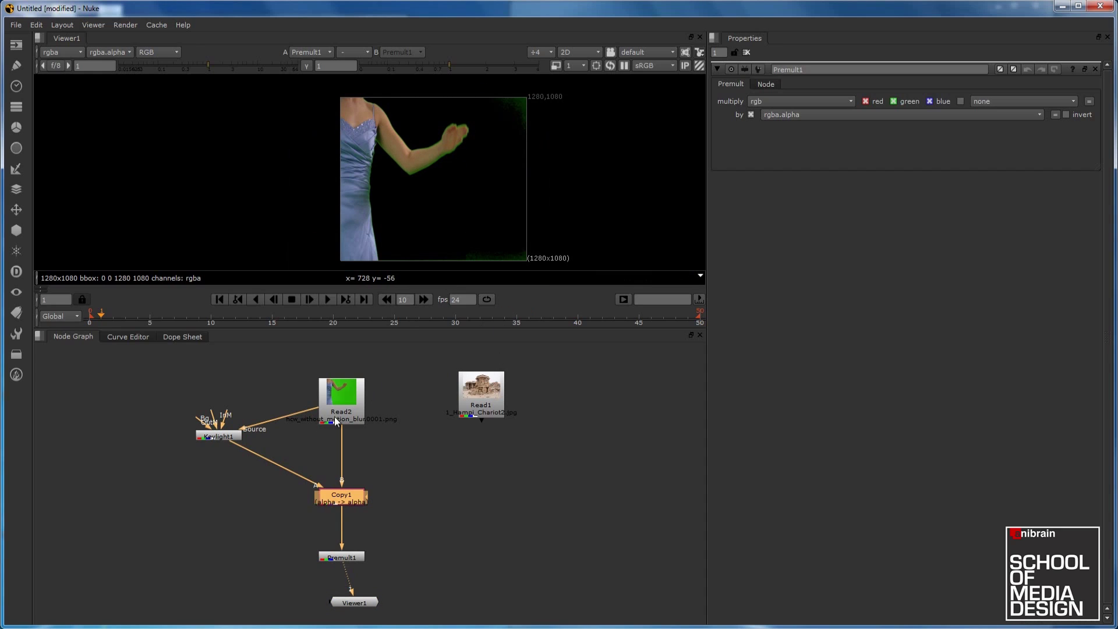
{"action": "left_click", "coordinate": [227, 438]}
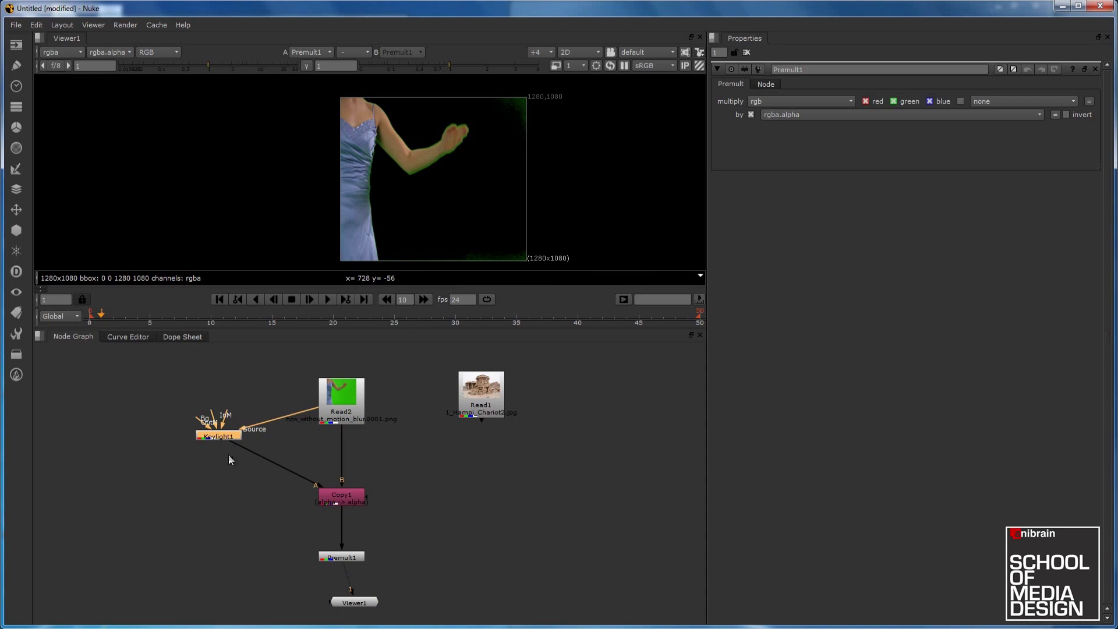
Add an In merge node and a Roto node for the garbage matte
{"action": "left_click", "coordinate": [196, 495]}
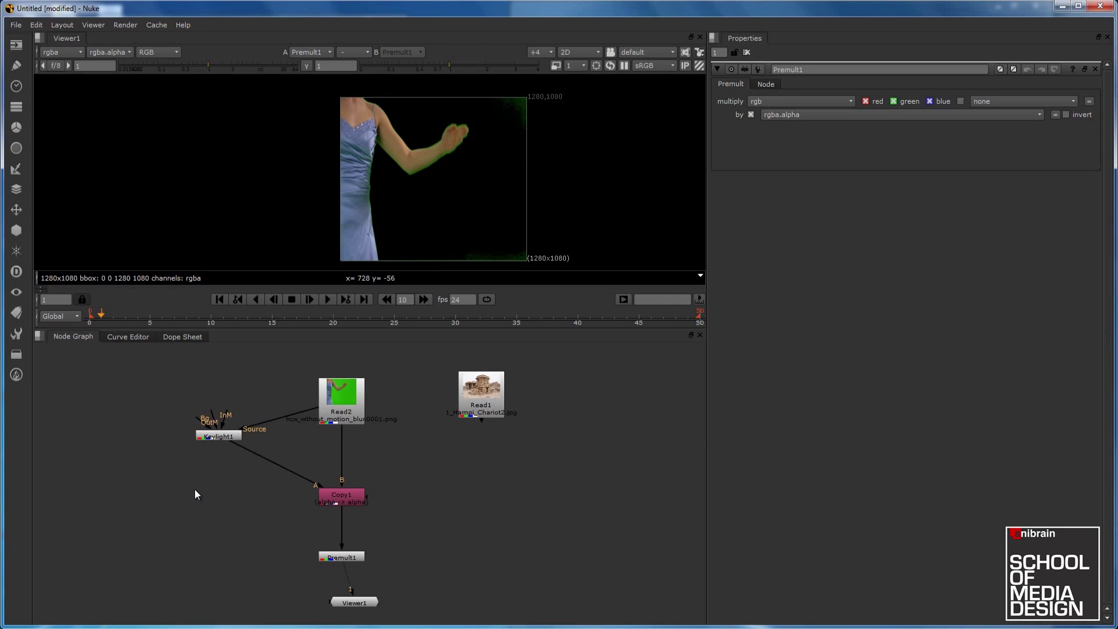
{"action": "key", "text": "Tab"}
{"action": "type", "text": "In"}
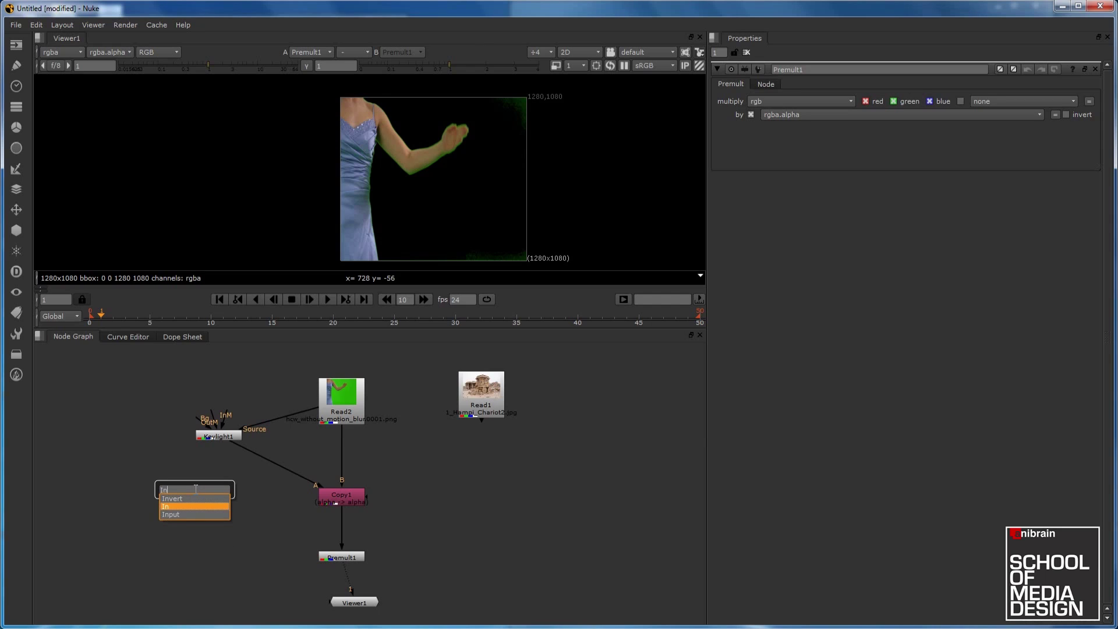
{"action": "key", "text": "Return"}
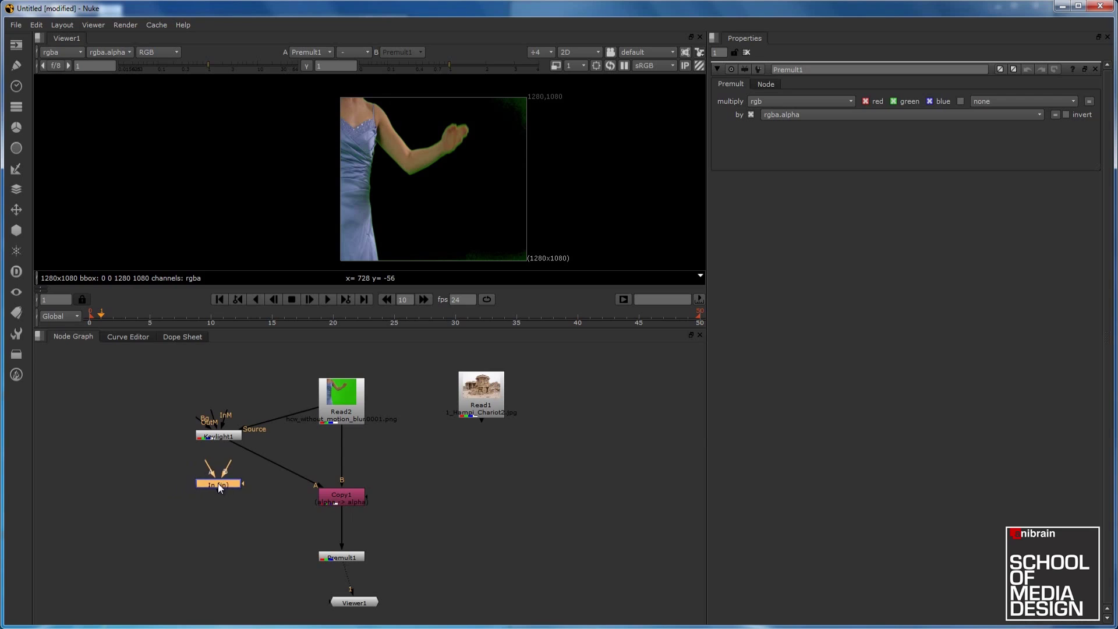
{"action": "left_click", "coordinate": [153, 504]}
{"action": "key", "text": "o"}
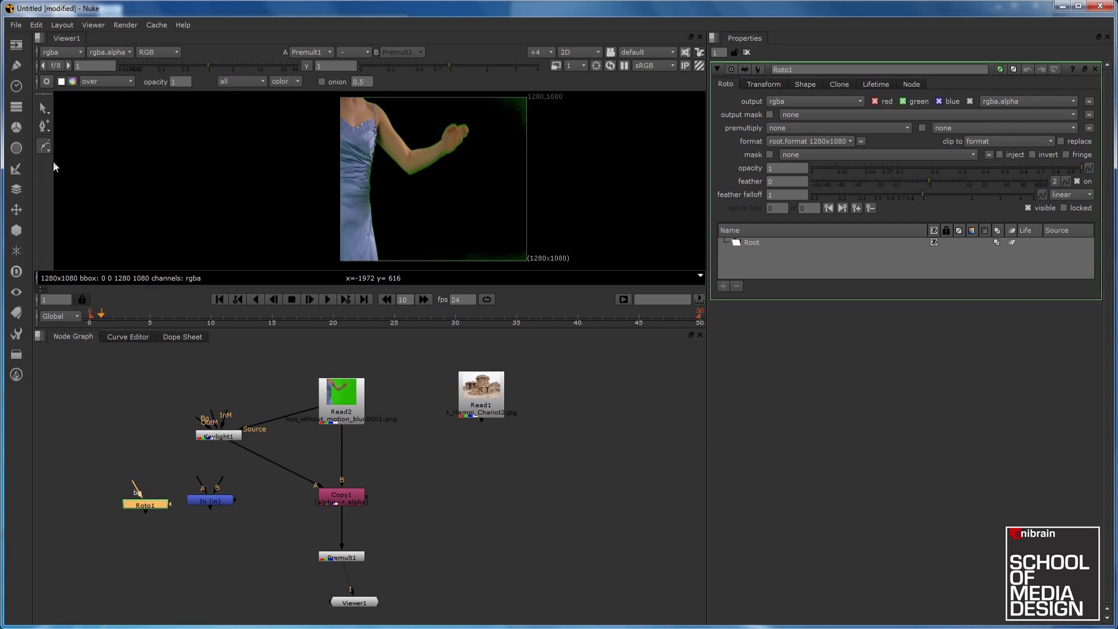
Draw a closed eight-point Bezier around the dancer and feed Copy1's A input from In
{"action": "scroll", "coordinate": [278, 123], "scroll_direction": "down", "scroll_amount": 1}
{"action": "left_click", "coordinate": [308, 94]}
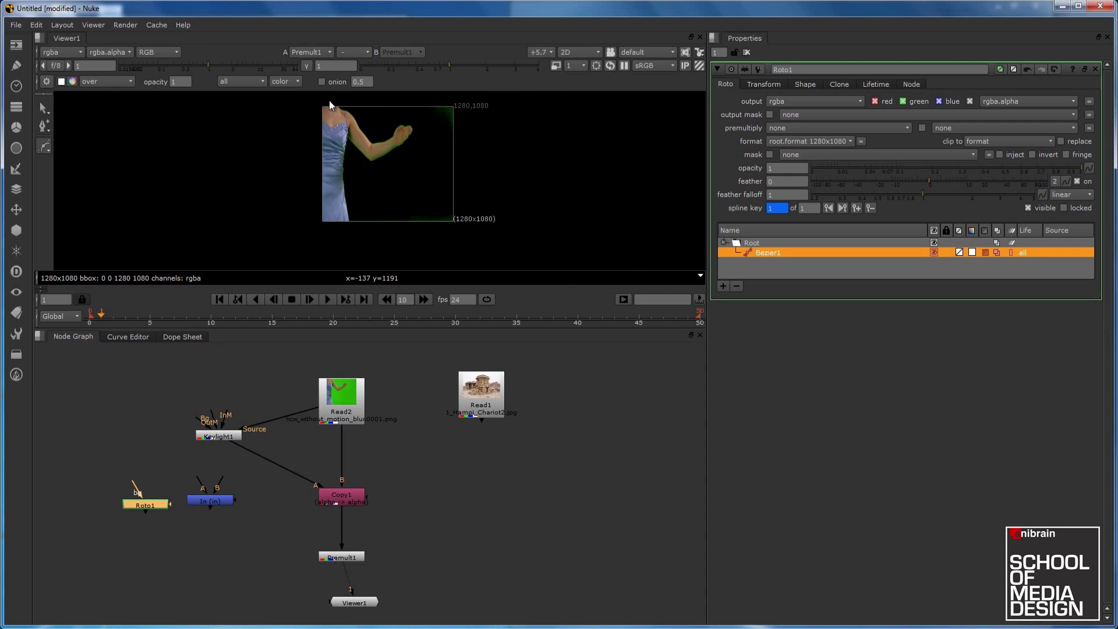
{"action": "left_click", "coordinate": [372, 109]}
{"action": "left_click", "coordinate": [421, 117]}
{"action": "left_click", "coordinate": [432, 153]}
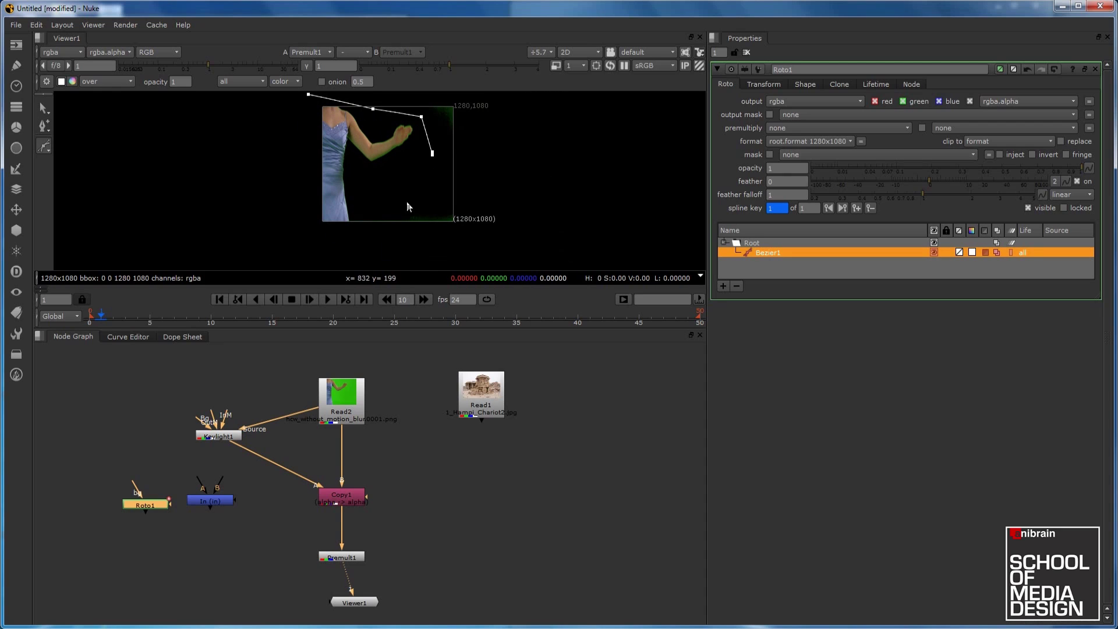
{"action": "left_click", "coordinate": [403, 205]}
{"action": "left_click", "coordinate": [368, 233]}
{"action": "left_click", "coordinate": [309, 245]}
{"action": "left_click", "coordinate": [268, 219]}
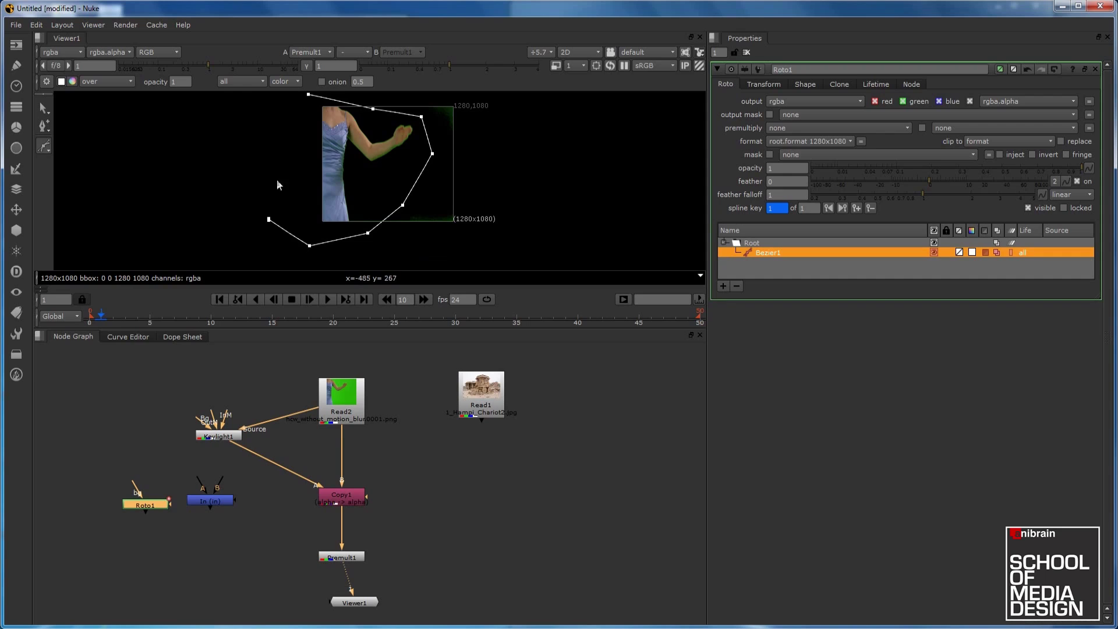
{"action": "left_click", "coordinate": [308, 95]}
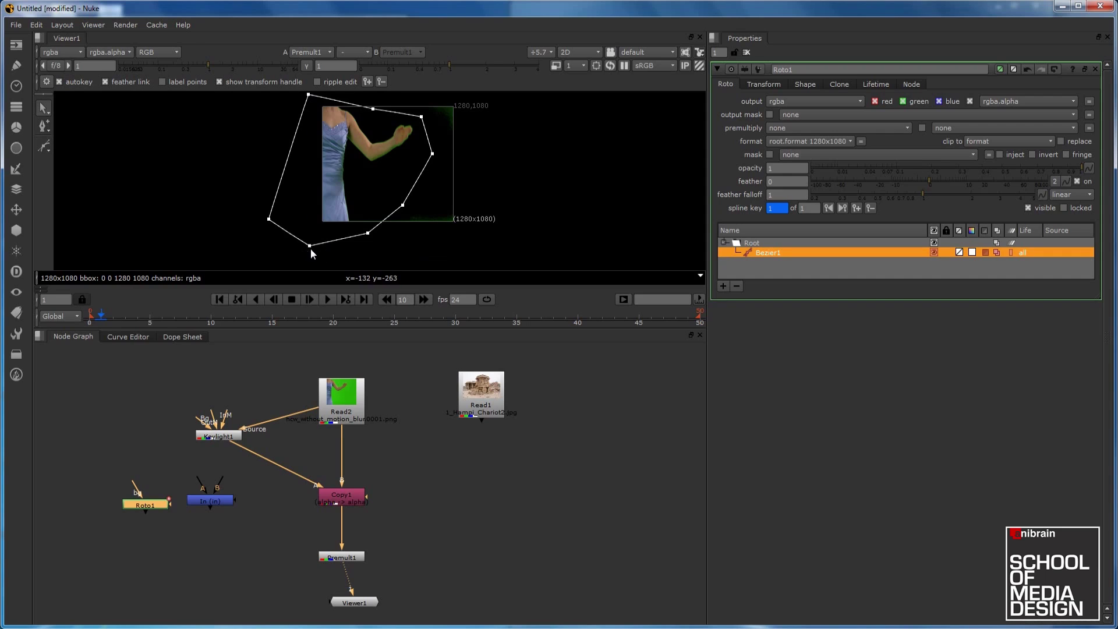
{"action": "left_click_drag", "start_coordinate": [309, 246], "coordinate": [304, 247]}
{"action": "left_click_drag", "start_coordinate": [238, 446], "coordinate": [214, 499]}
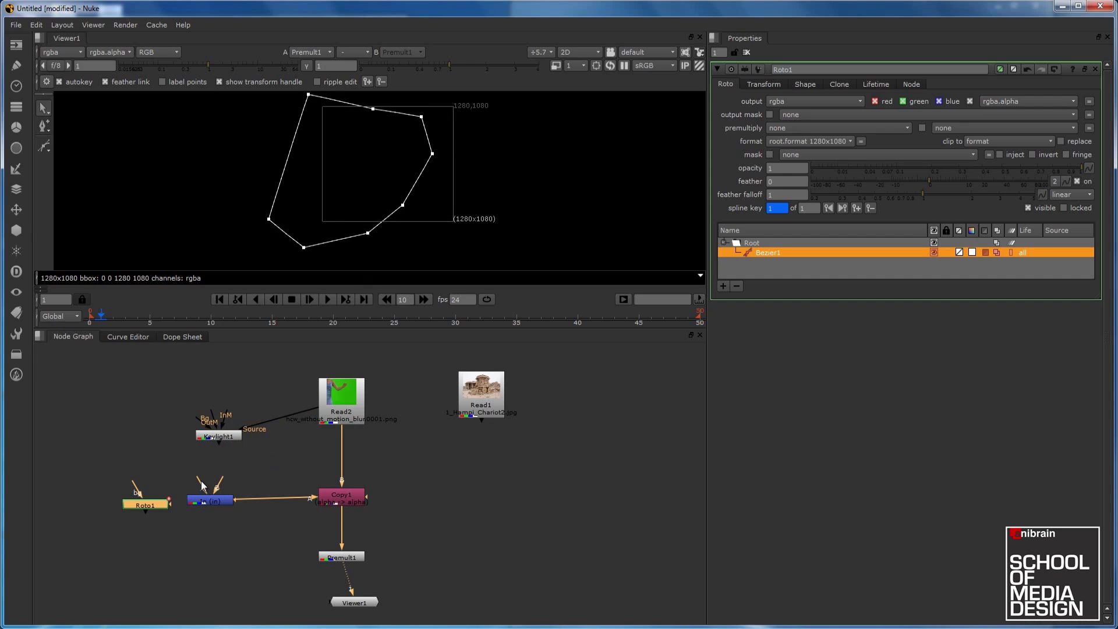
Connect Keylight1 into the In node's A input and open the chariot Read1 settings (3872x2592)
{"action": "left_click_drag", "start_coordinate": [205, 487], "coordinate": [153, 504]}
{"action": "scroll", "coordinate": [456, 125], "scroll_direction": "up", "scroll_amount": 3}
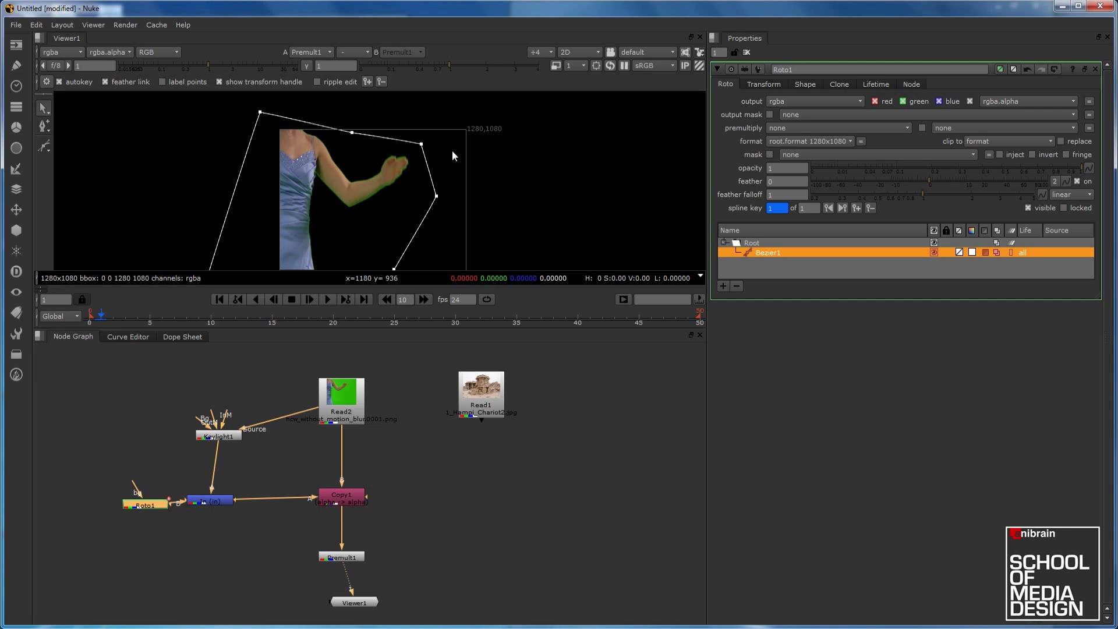
{"action": "scroll", "coordinate": [449, 160], "scroll_direction": "down", "scroll_amount": 2}
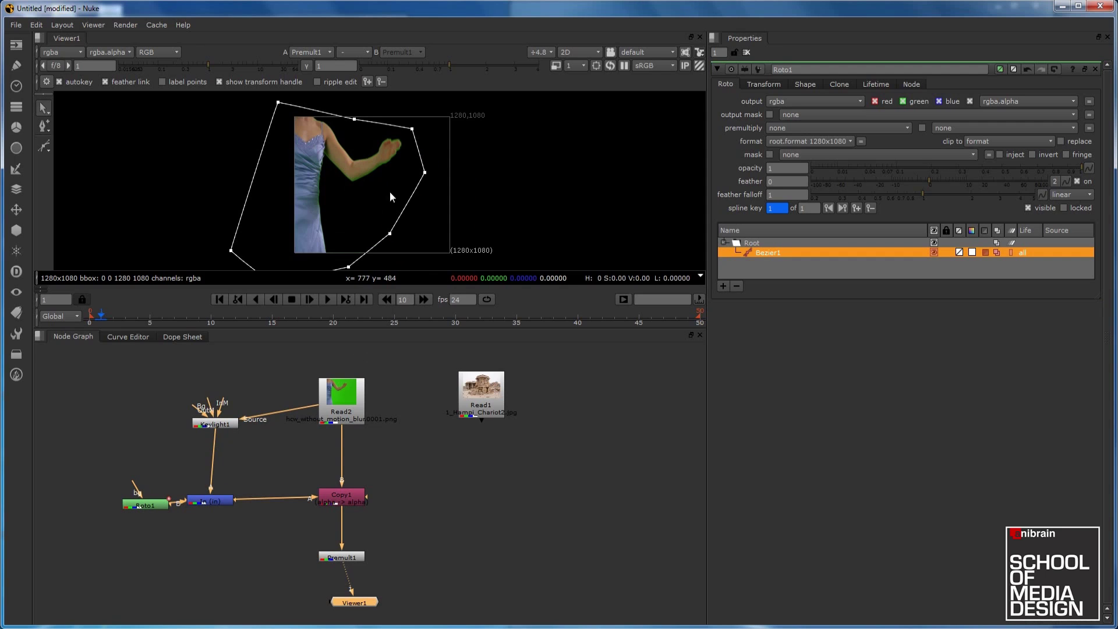
{"action": "double_click", "coordinate": [487, 405]}
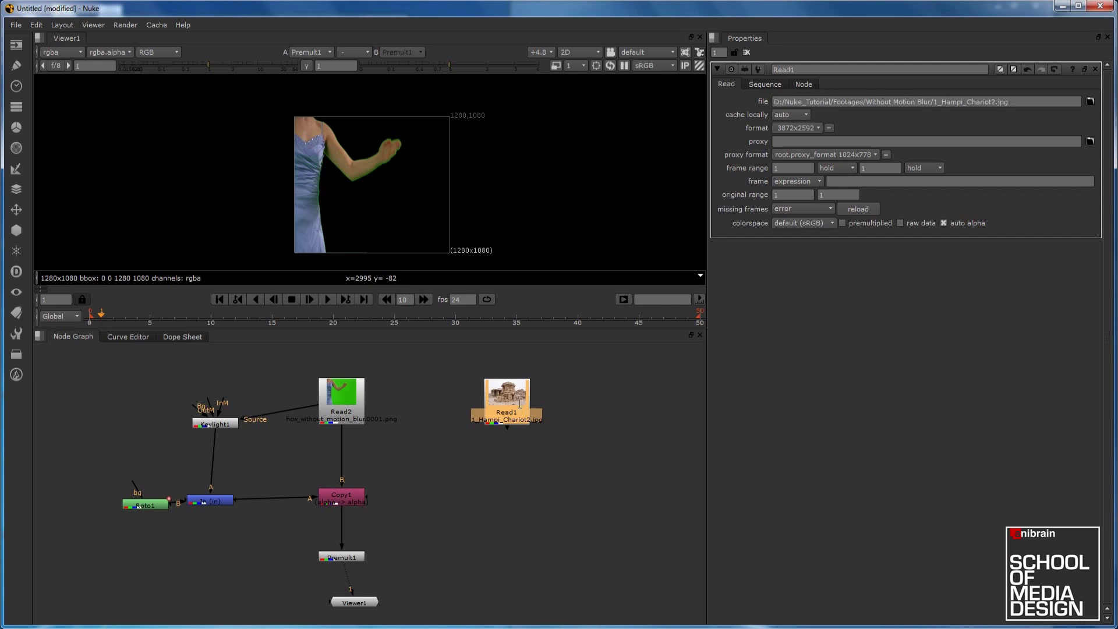
Add a Reformat node via 'ref' just below the chariot image's Read1
{"action": "key", "text": "Tab"}
{"action": "type", "text": "ref"}
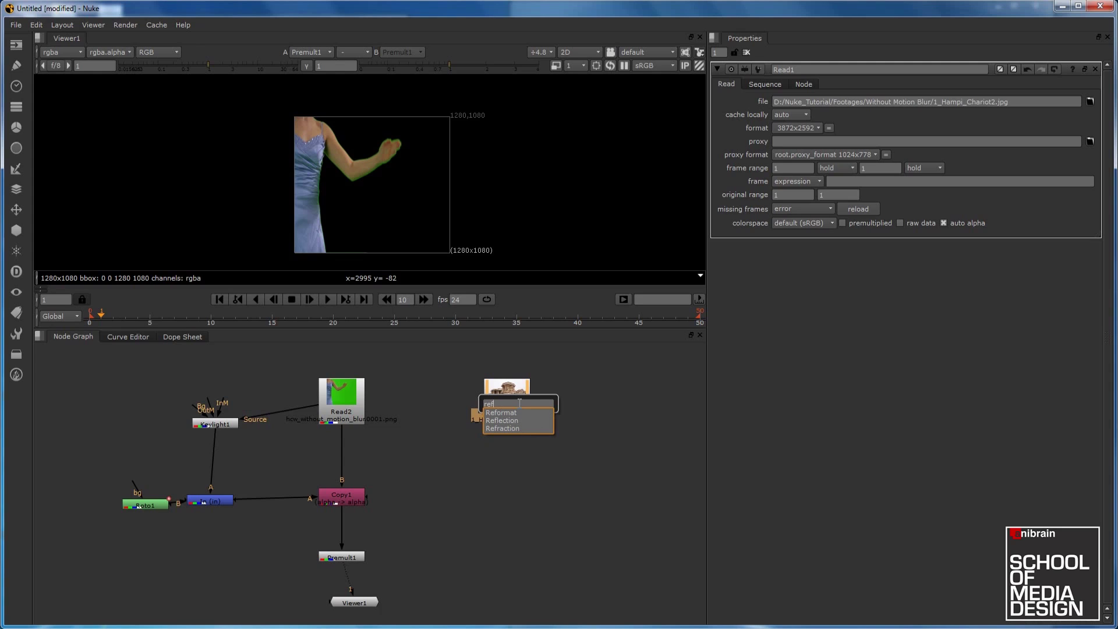
{"action": "key", "text": "Return"}
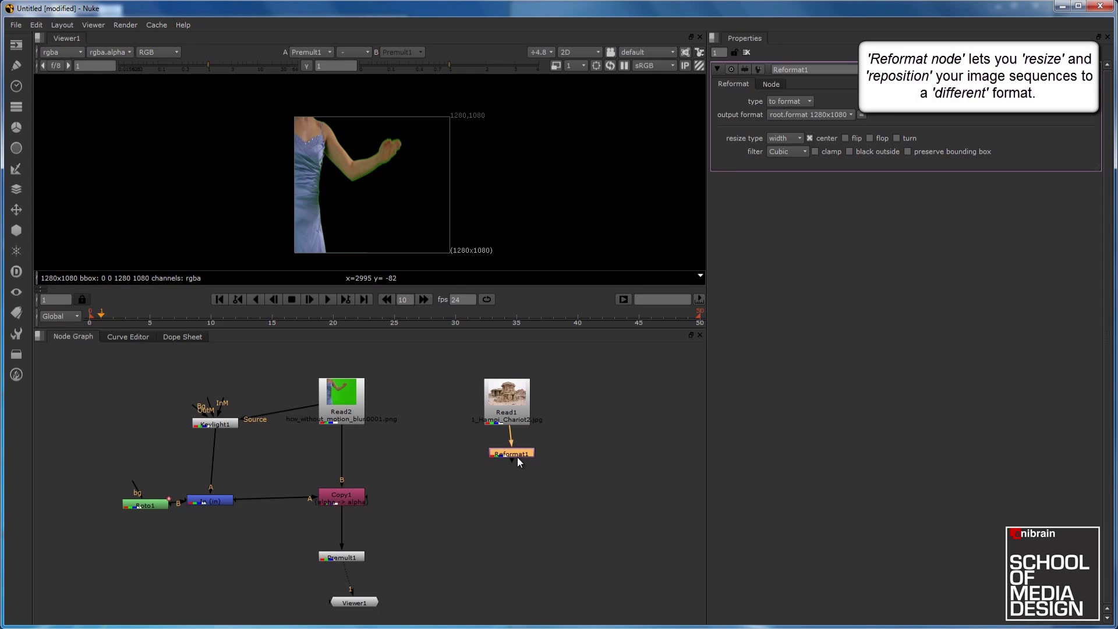
{"action": "left_click_drag", "start_coordinate": [516, 463], "coordinate": [519, 466]}
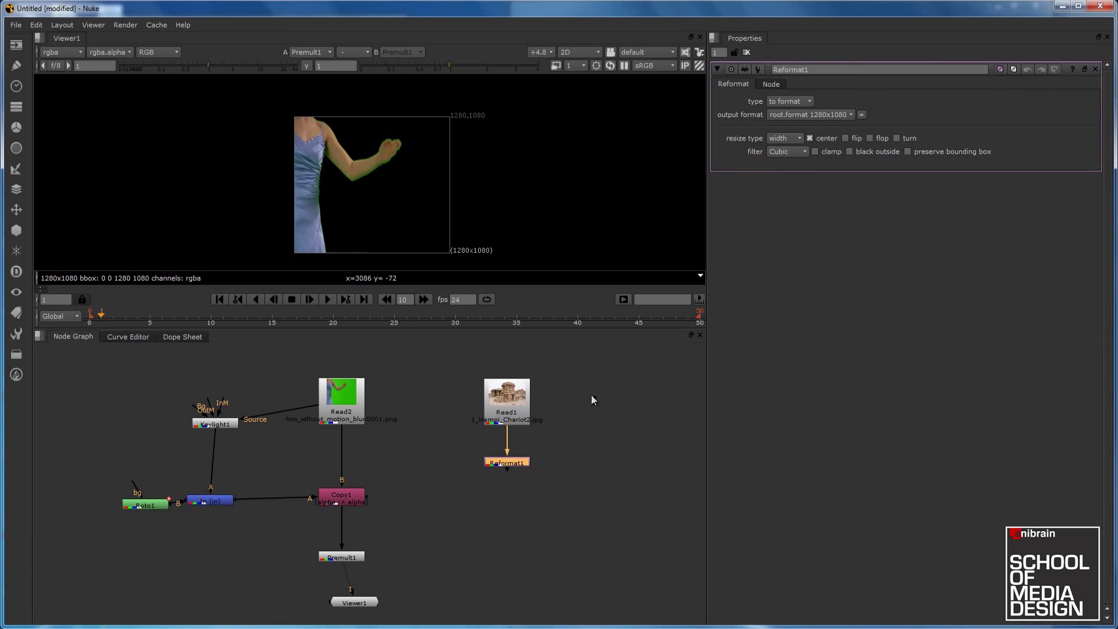
View Reformat1's chariot image and zoom and pan to inspect its streaked top and bottom edges
{"action": "key", "text": "1"}
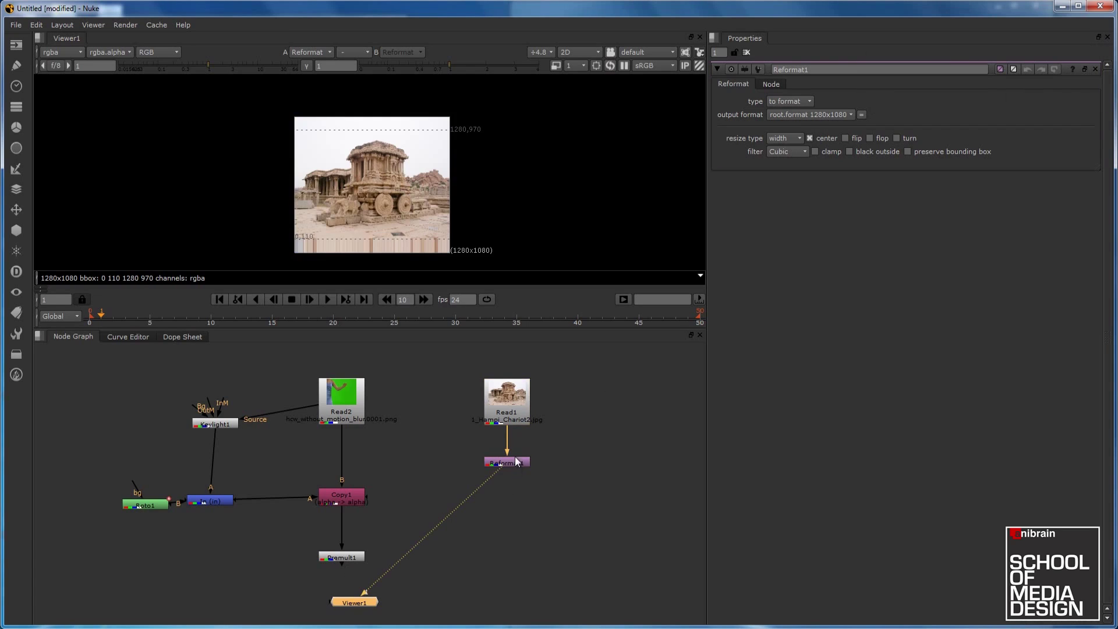
{"action": "scroll", "coordinate": [390, 253], "scroll_direction": "up", "scroll_amount": 1}
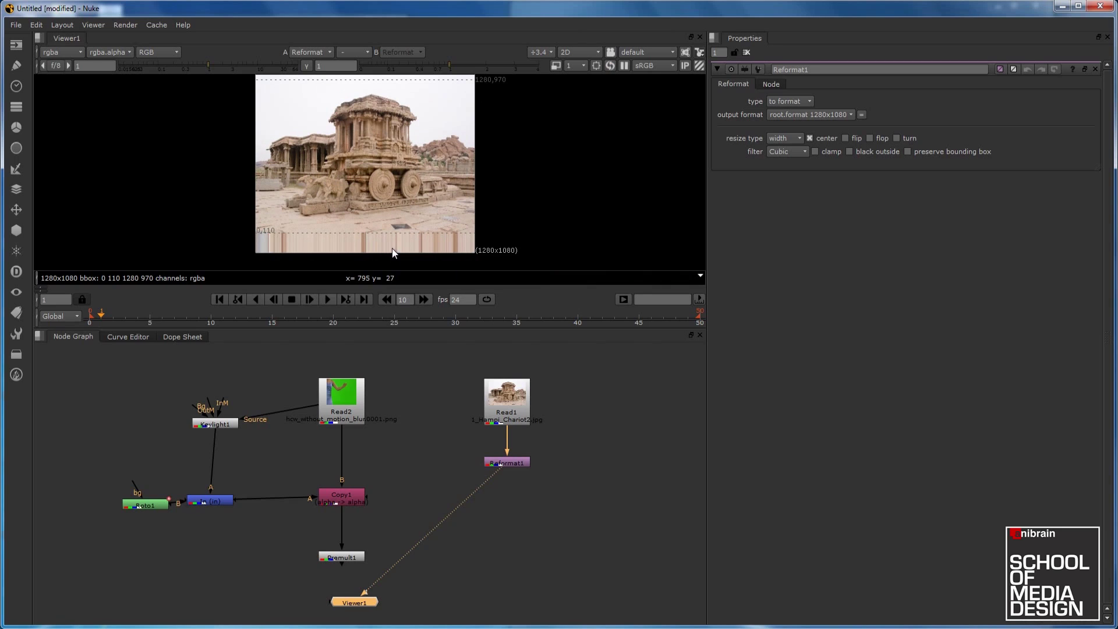
{"action": "scroll", "coordinate": [394, 256], "scroll_direction": "down", "scroll_amount": 1}
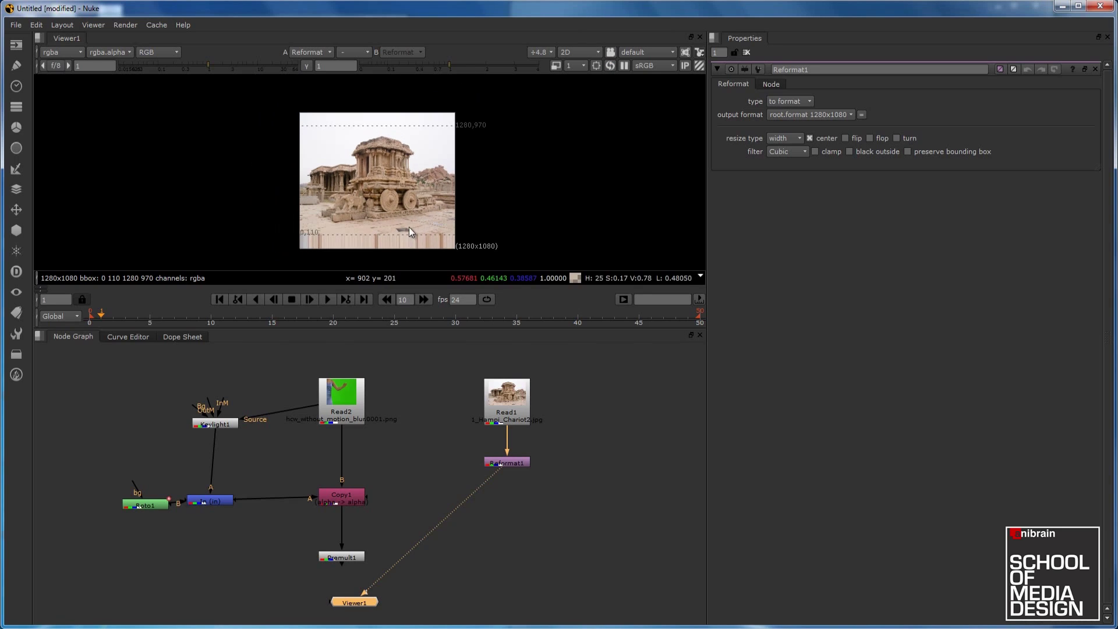
{"action": "scroll", "coordinate": [404, 115], "scroll_direction": "up", "scroll_amount": 2}
{"action": "scroll", "coordinate": [397, 130], "scroll_direction": "up", "scroll_amount": 6}
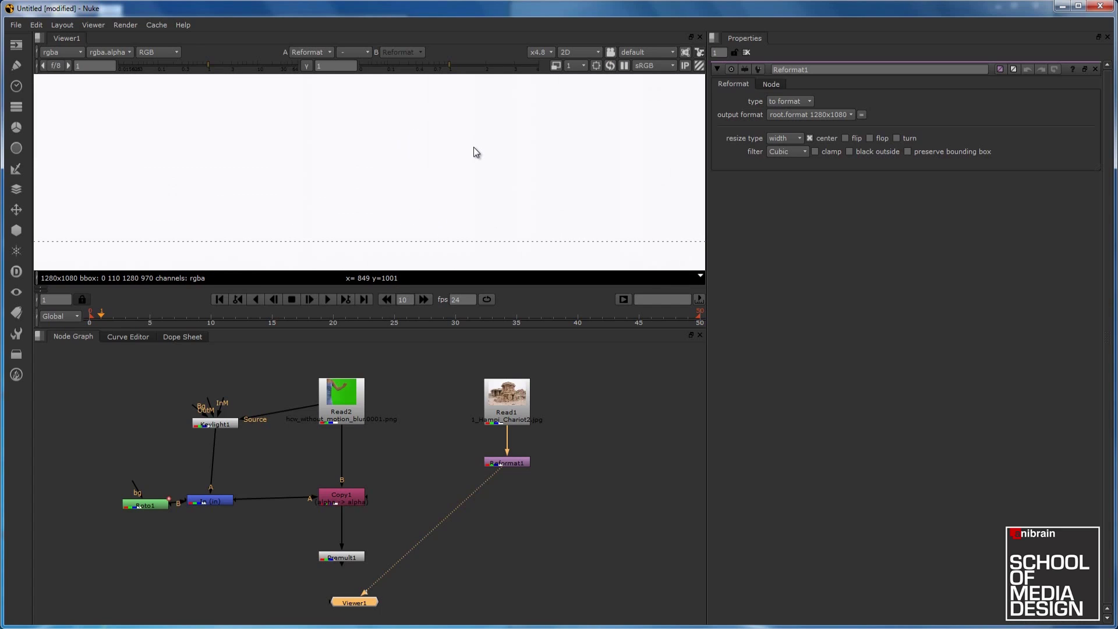
{"action": "scroll", "coordinate": [479, 159], "scroll_direction": "down", "scroll_amount": 7}
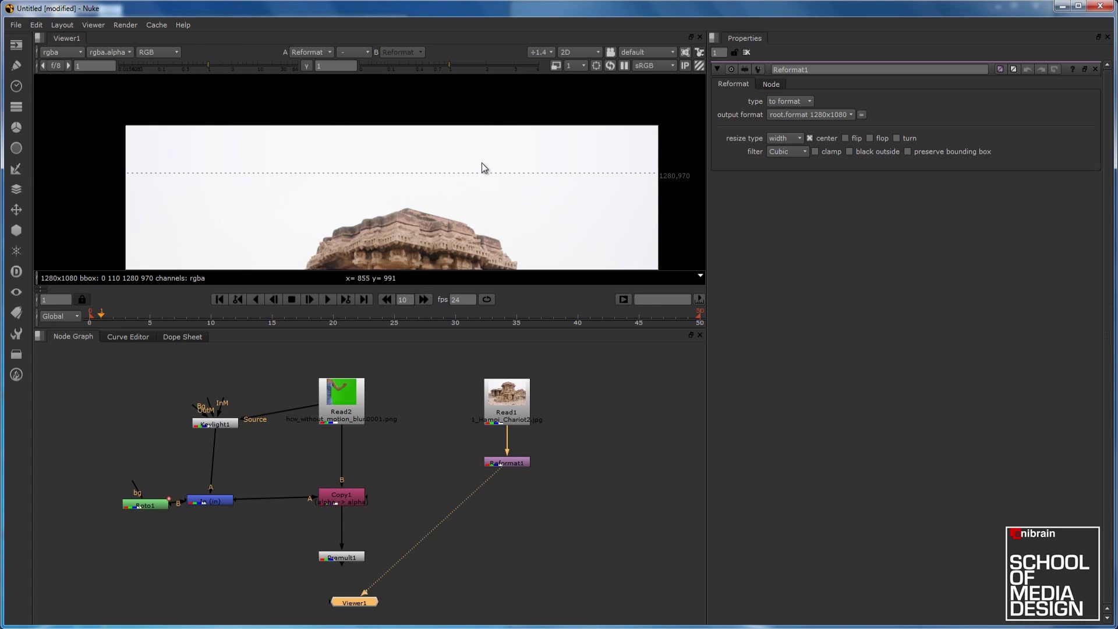
{"action": "scroll", "coordinate": [434, 146], "scroll_direction": "down", "scroll_amount": 1}
{"action": "scroll", "coordinate": [436, 155], "scroll_direction": "up", "scroll_amount": 10}
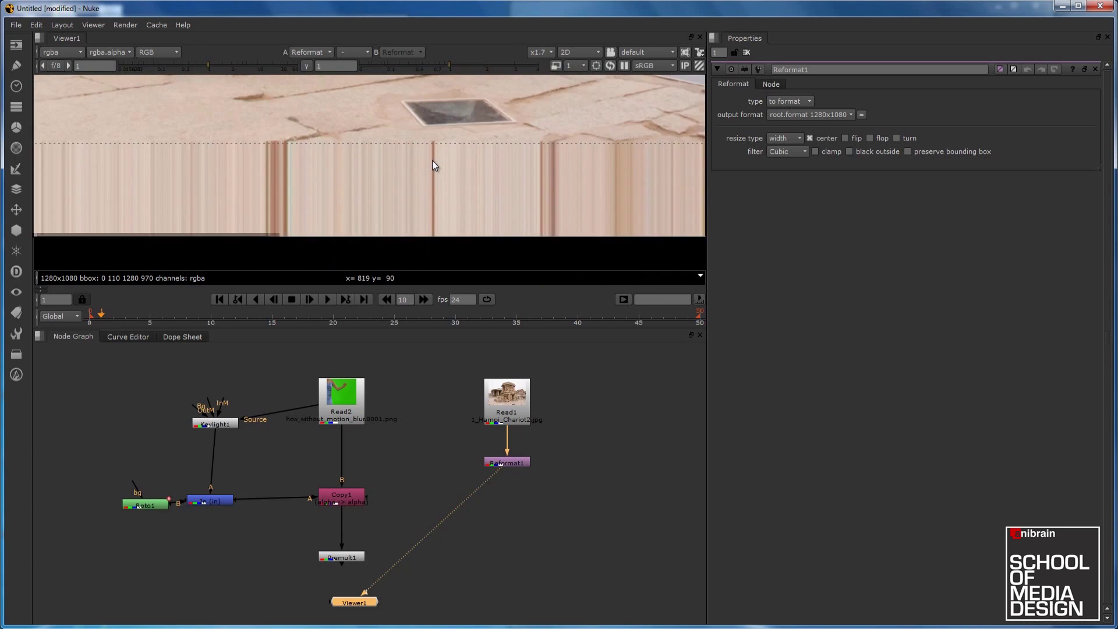
{"action": "scroll", "coordinate": [443, 210], "scroll_direction": "down", "scroll_amount": 10}
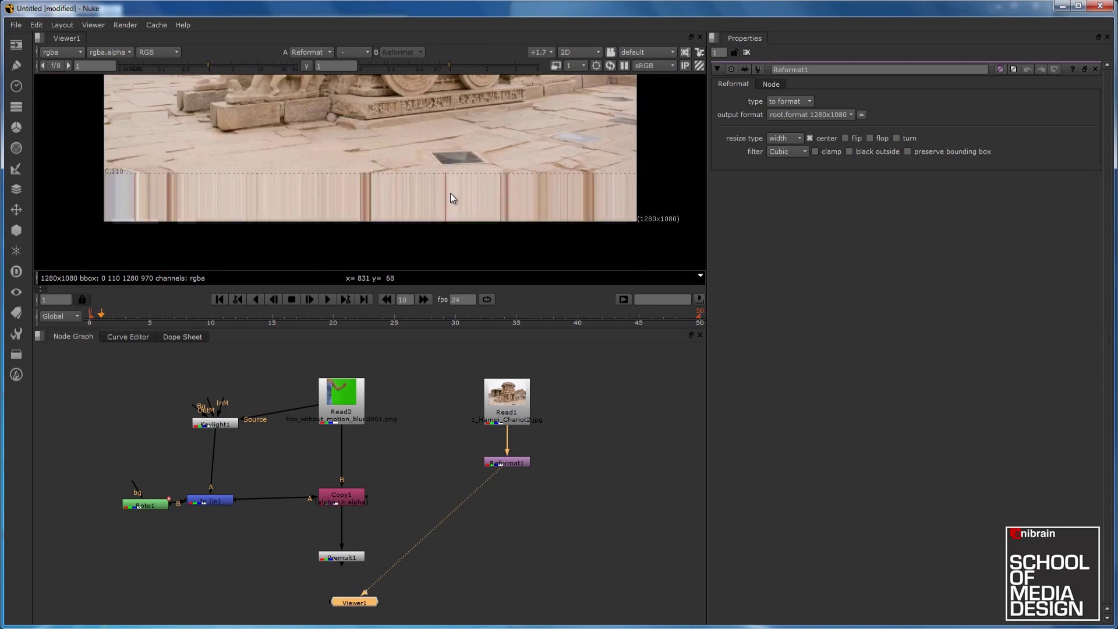
{"action": "middle_click_drag", "start_coordinate": [465, 177], "coordinate": [477, 239]}
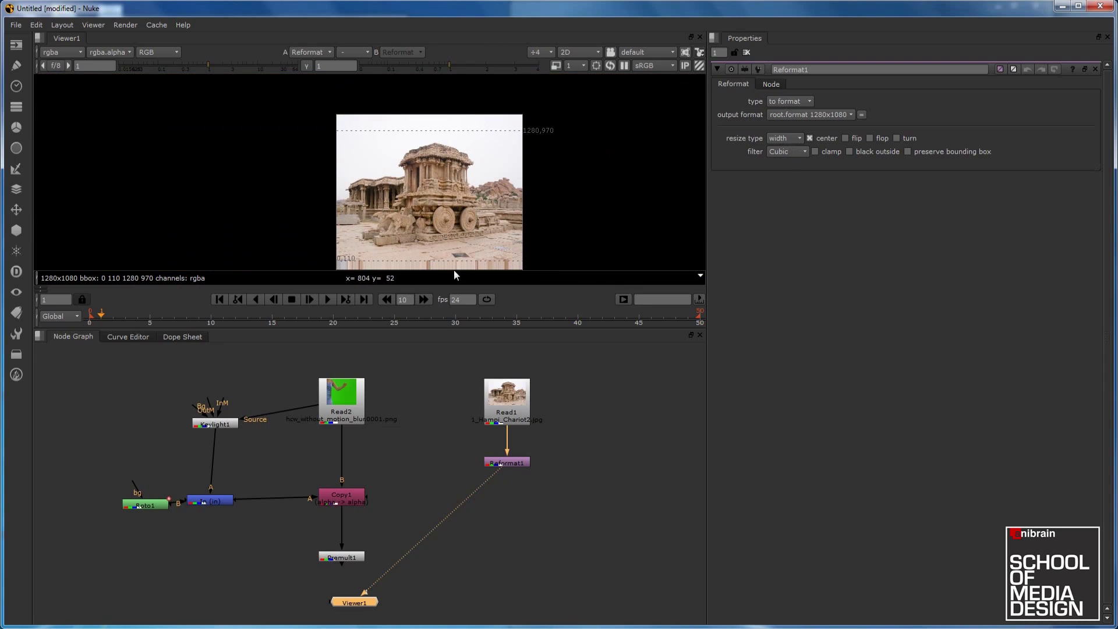
Enable 'black outside' on Reformat1 and try the height and fit resize types
{"action": "left_click", "coordinate": [849, 151]}
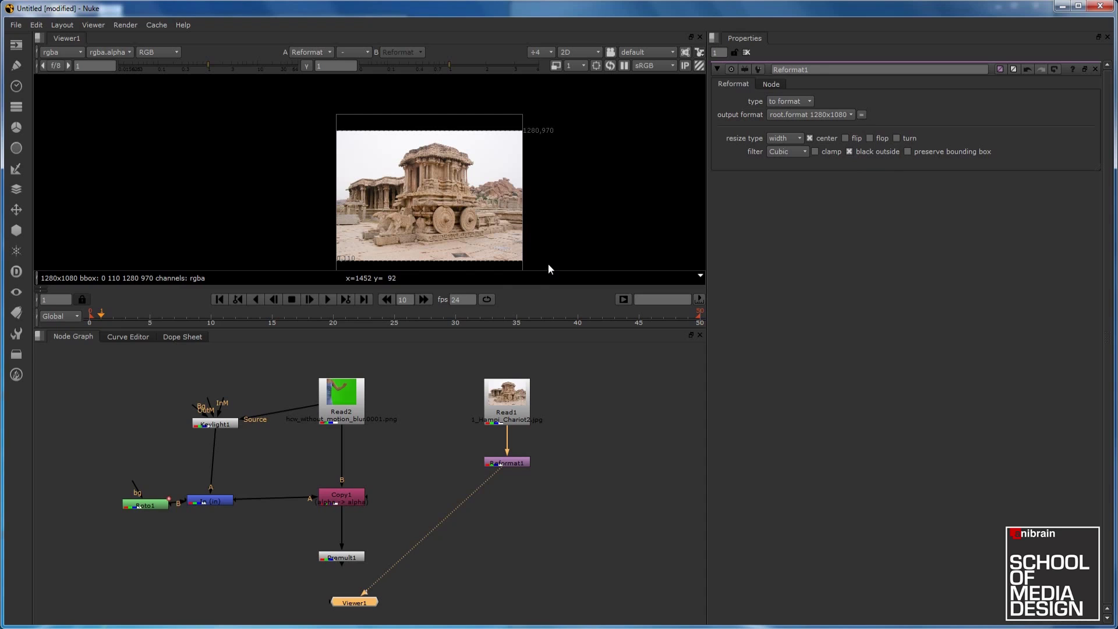
{"action": "left_click", "coordinate": [791, 140]}
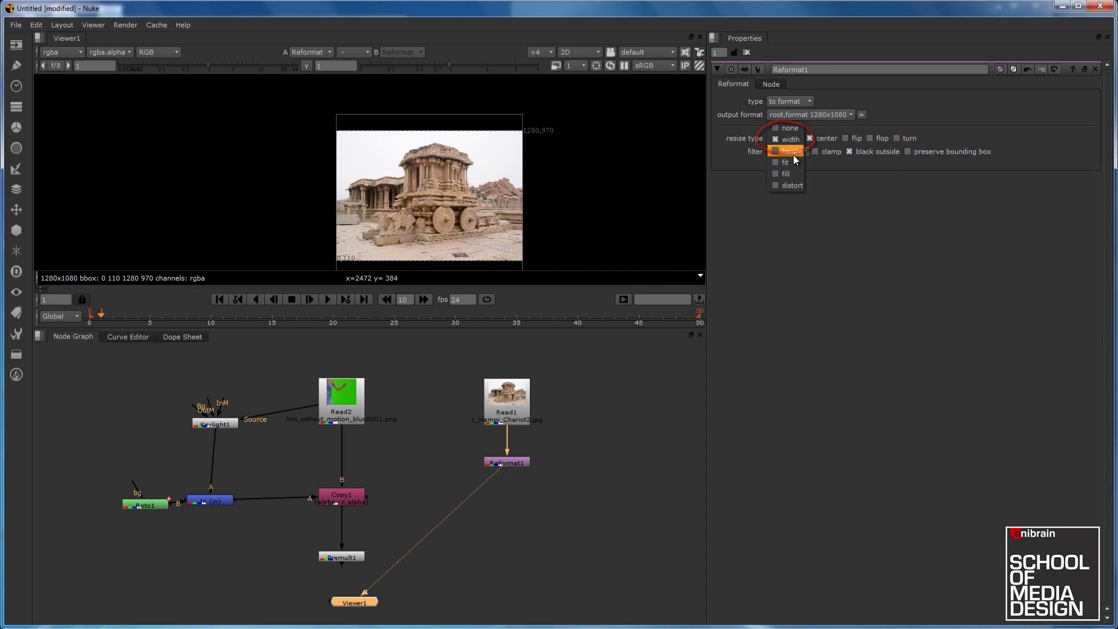
{"action": "left_click", "coordinate": [794, 154]}
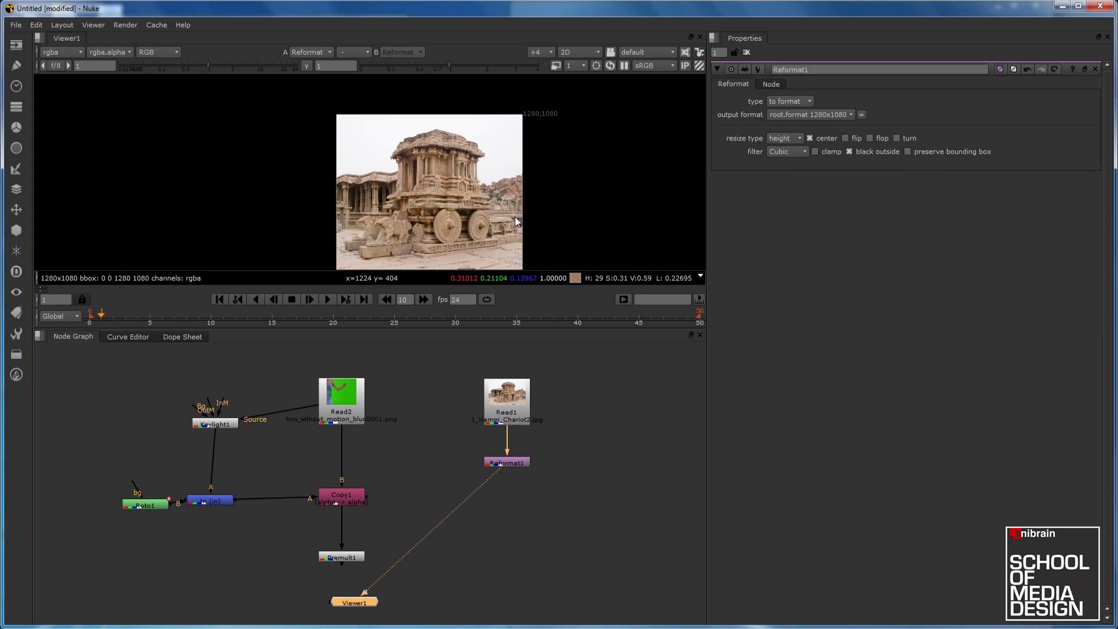
{"action": "scroll", "coordinate": [670, 189], "scroll_direction": "down", "scroll_amount": 1}
{"action": "left_click", "coordinate": [776, 139]}
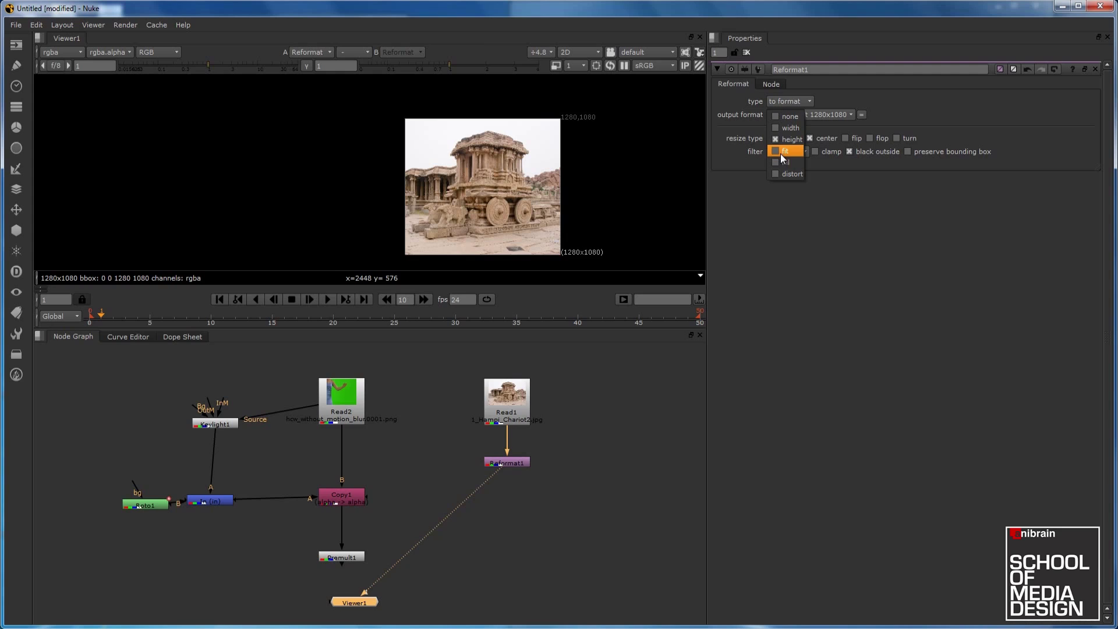
{"action": "left_click", "coordinate": [780, 154]}
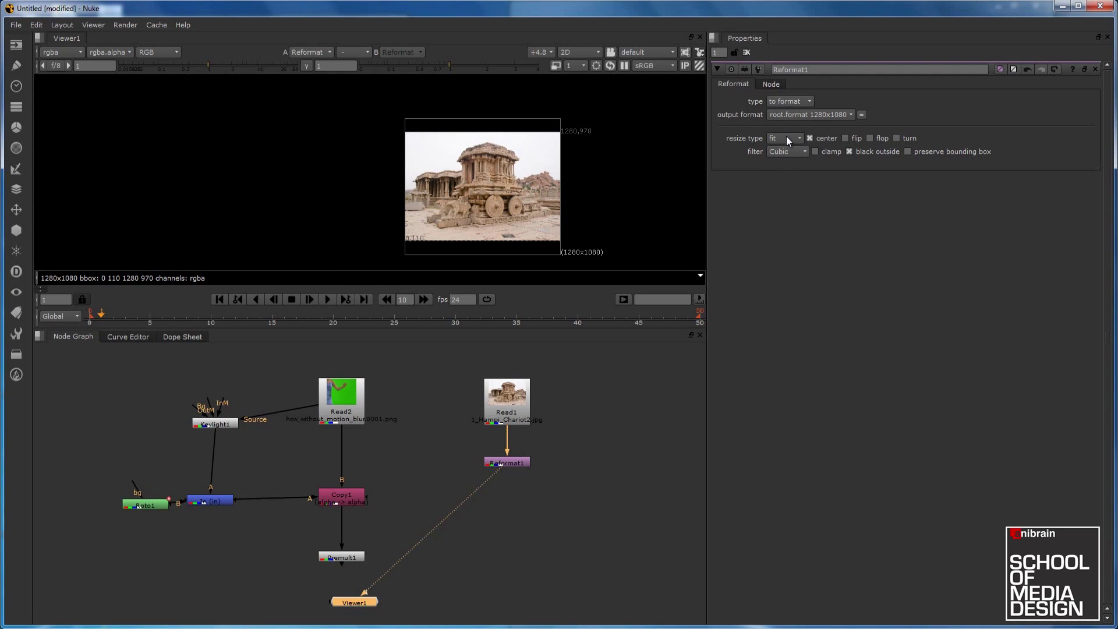
Try fill, then set resize type to distort to stretch the chariot over the full 1280x1080 frame
{"action": "left_click", "coordinate": [786, 139]}
{"action": "left_click", "coordinate": [788, 153]}
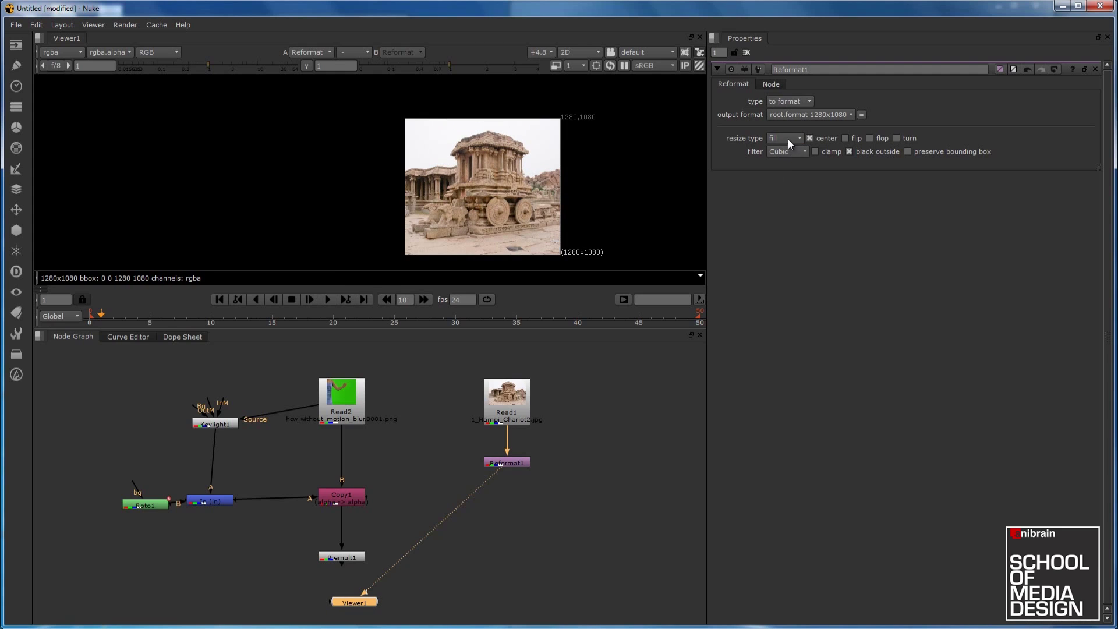
{"action": "left_click", "coordinate": [788, 139]}
{"action": "left_click", "coordinate": [789, 153]}
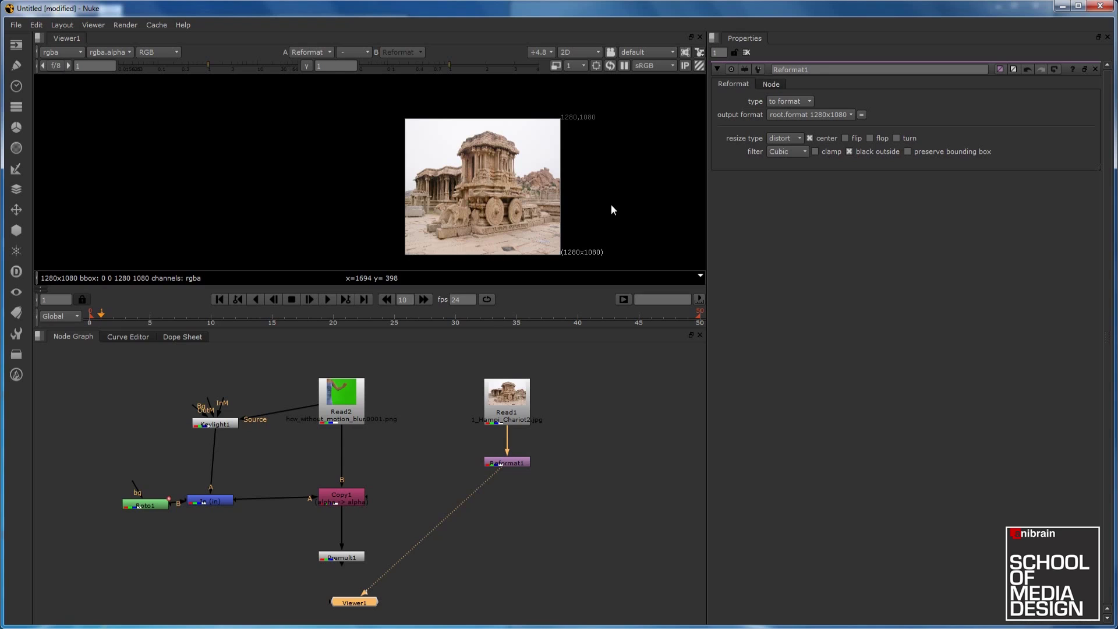
{"action": "left_click_drag", "start_coordinate": [512, 463], "coordinate": [514, 456]}
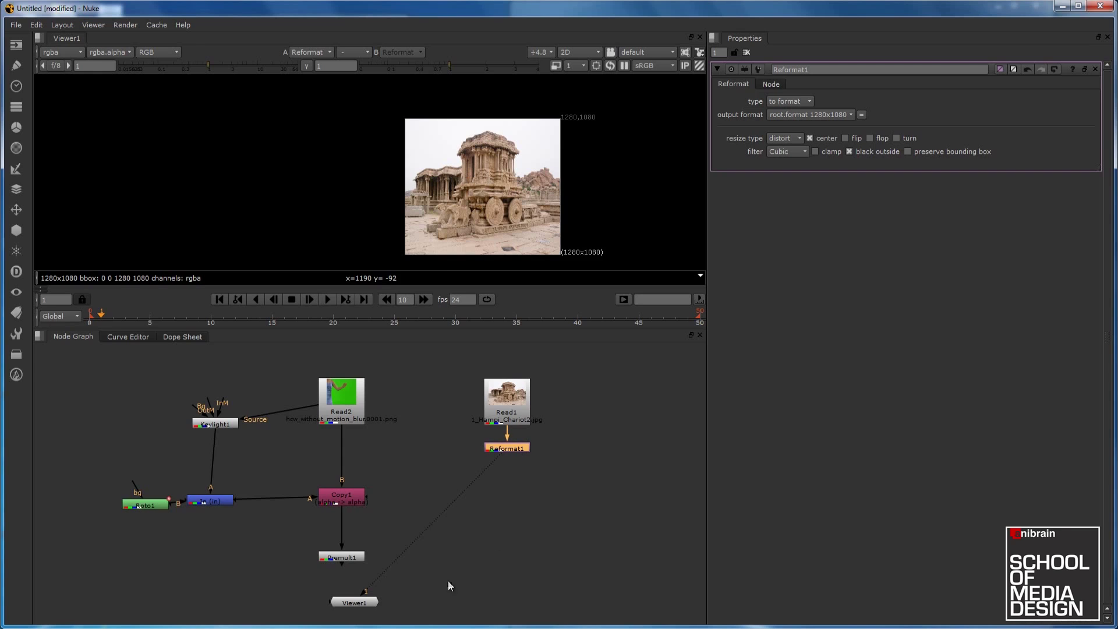
Move the Viewer node further down in the node graph
{"action": "scroll", "coordinate": [395, 480], "scroll_direction": "down", "scroll_amount": 3}
{"action": "scroll", "coordinate": [380, 544], "scroll_direction": "up", "scroll_amount": 1}
{"action": "scroll", "coordinate": [377, 541], "scroll_direction": "up", "scroll_amount": 2}
{"action": "left_click_drag", "start_coordinate": [379, 543], "coordinate": [457, 623]}
{"action": "scroll", "coordinate": [520, 512], "scroll_direction": "down", "scroll_amount": 5}
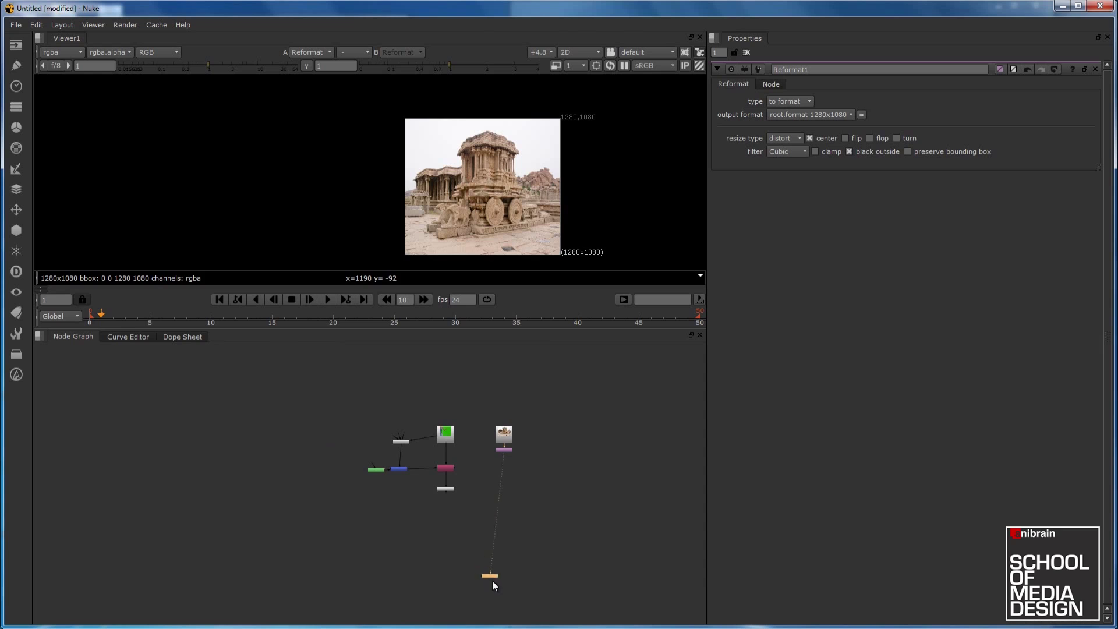
{"action": "scroll", "coordinate": [495, 506], "scroll_direction": "up", "scroll_amount": 2}
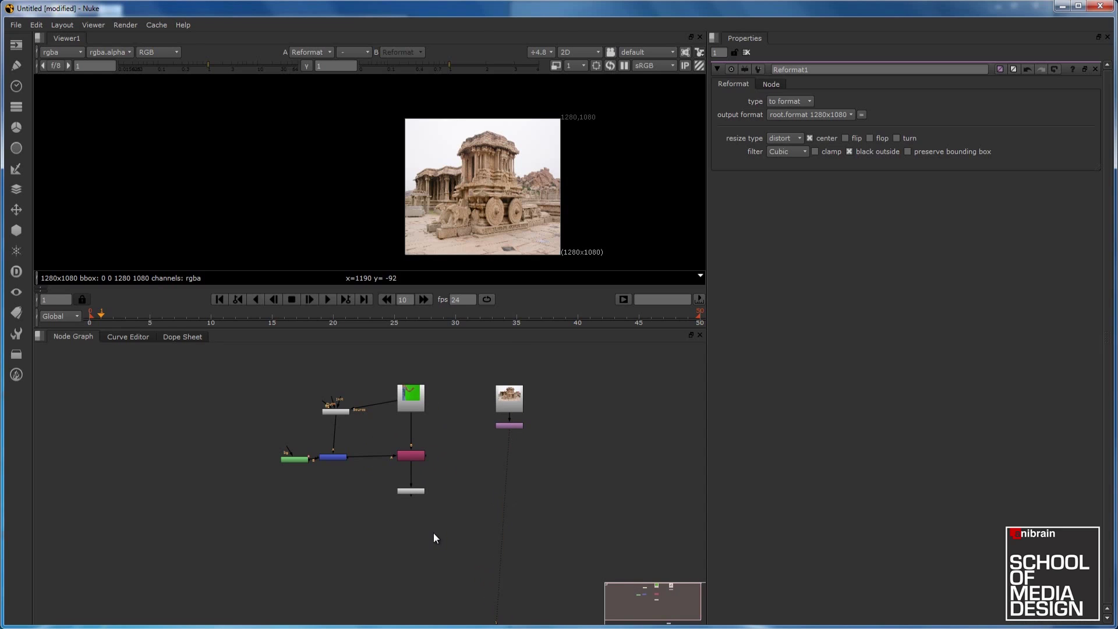
{"action": "scroll", "coordinate": [438, 536], "scroll_direction": "up", "scroll_amount": 2}
Create Merge1 with input A from Premult1 and B from Reformat1, placed under Premult1
{"action": "key", "text": "m"}
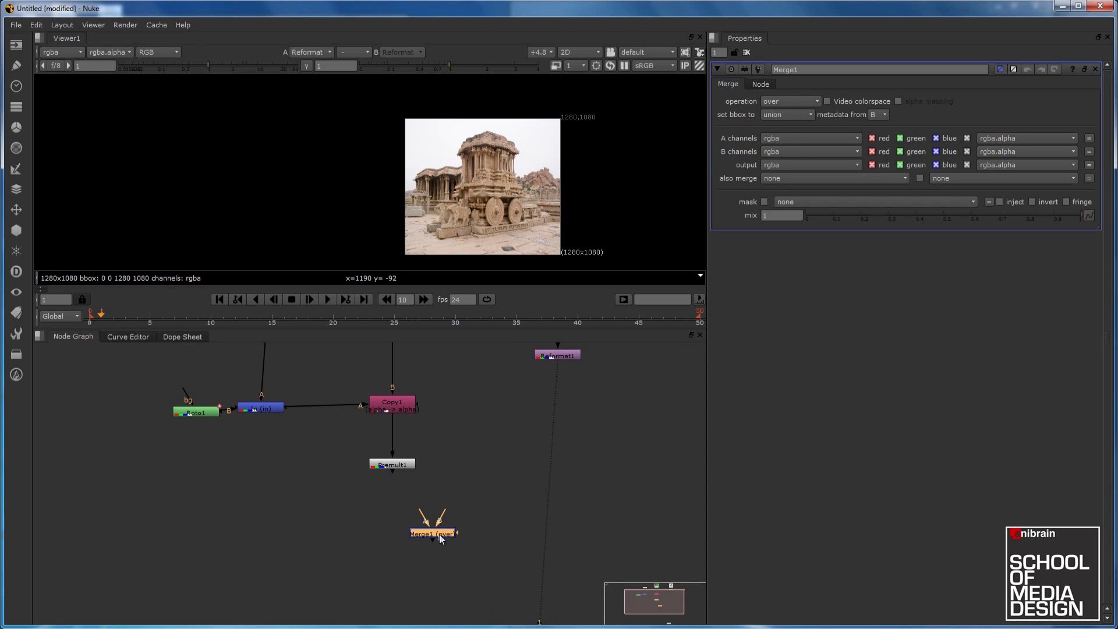
{"action": "scroll", "coordinate": [448, 501], "scroll_direction": "down", "scroll_amount": 2}
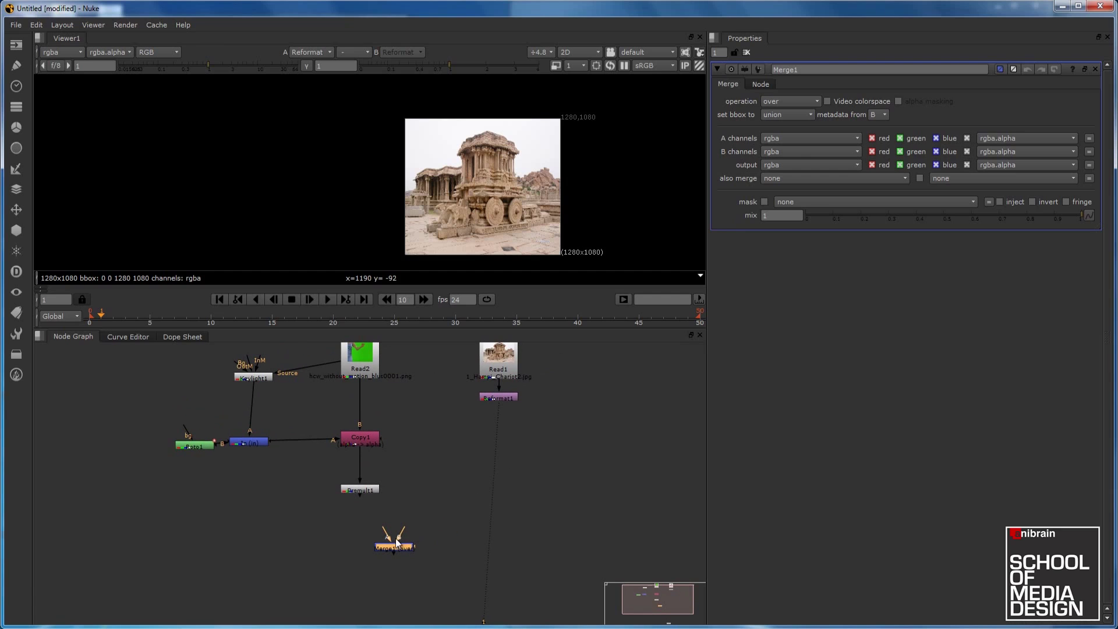
{"action": "left_click_drag", "start_coordinate": [392, 534], "coordinate": [364, 491]}
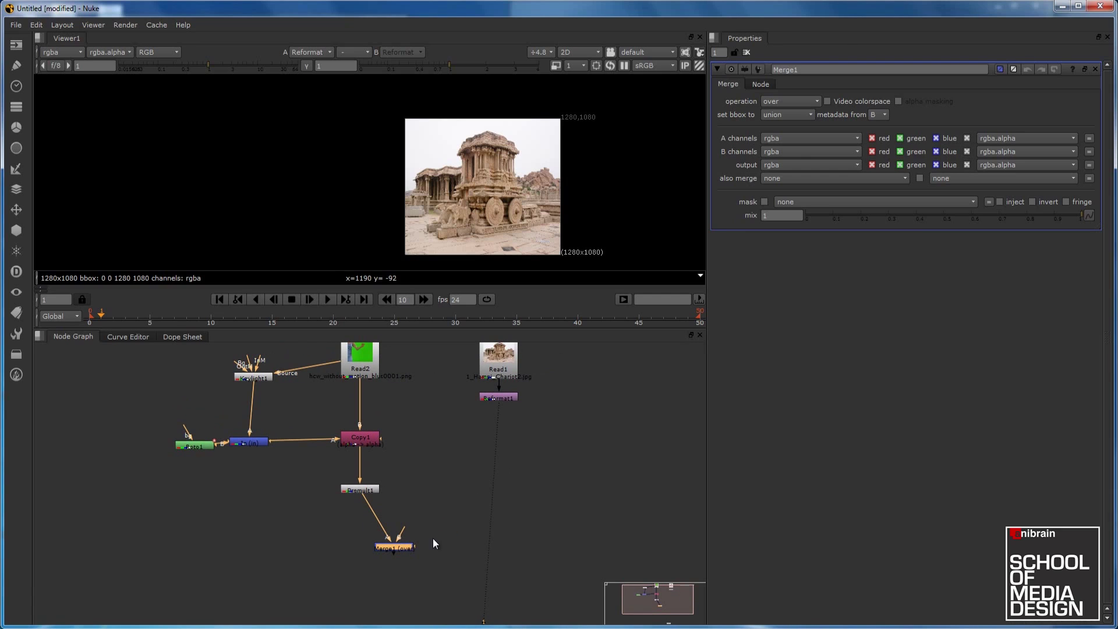
{"action": "left_click_drag", "start_coordinate": [408, 528], "coordinate": [502, 400]}
{"action": "left_click_drag", "start_coordinate": [407, 545], "coordinate": [372, 538]}
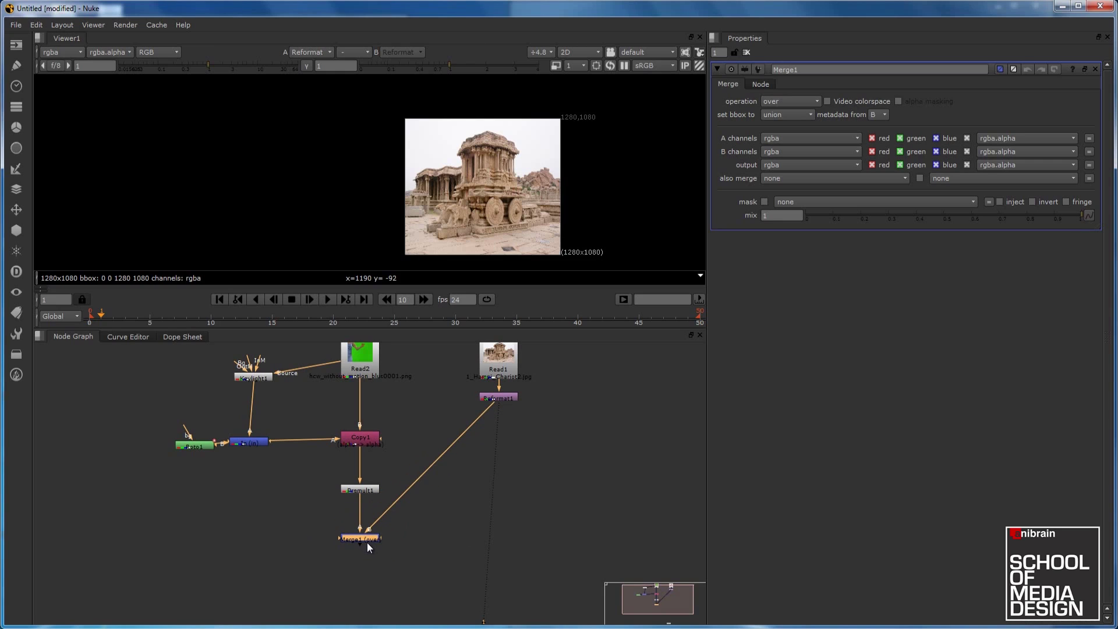
{"action": "scroll", "coordinate": [547, 459], "scroll_direction": "down", "scroll_amount": 3}
Move the background Read node and Reformat1 lower in the node graph
{"action": "left_click", "coordinate": [515, 410]}
{"action": "left_click", "coordinate": [521, 390], "text": "shift"}
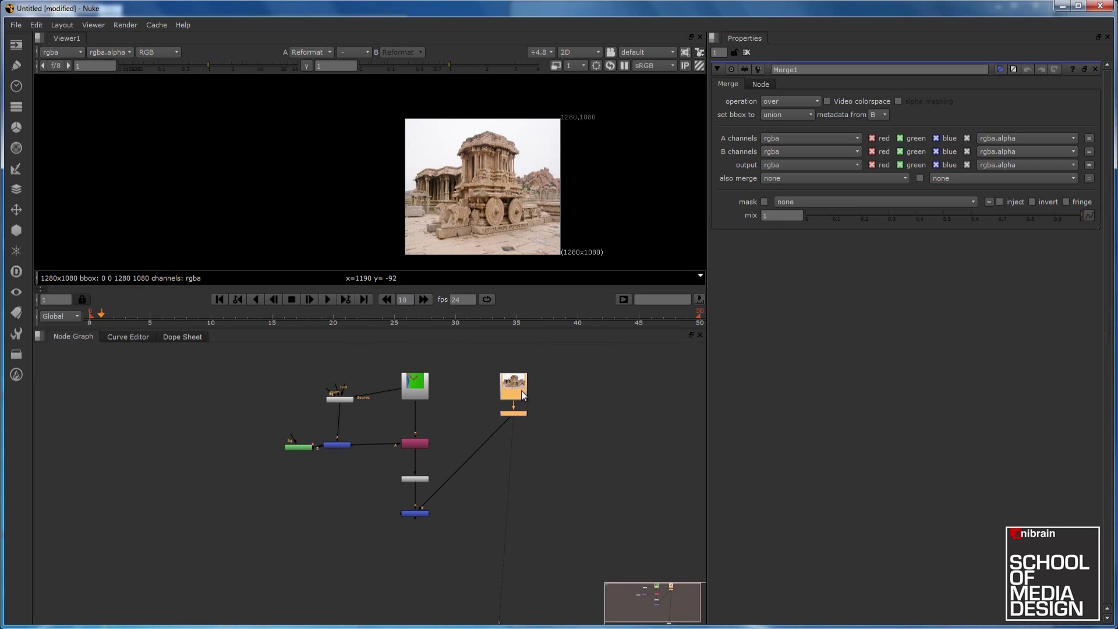
{"action": "left_click_drag", "start_coordinate": [521, 390], "coordinate": [520, 501]}
View Merge1's dancer-over-chariot composite in a maximised viewer, panned to fill the view
{"action": "left_click", "coordinate": [414, 443]}
{"action": "key", "text": "1"}
{"action": "scroll", "coordinate": [481, 164], "scroll_direction": "up", "scroll_amount": 5}
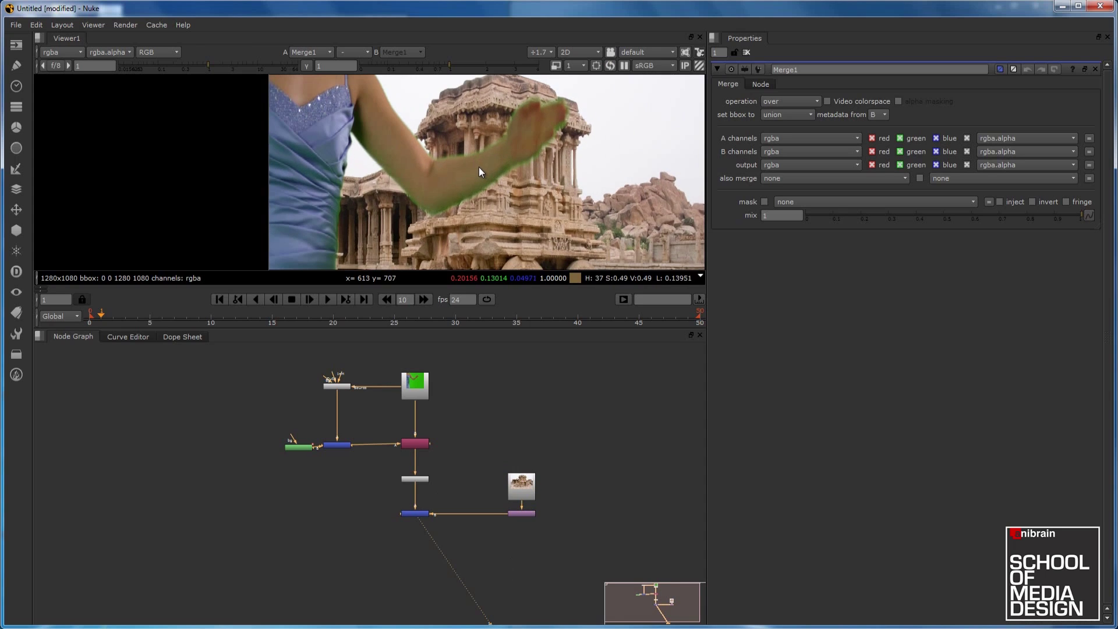
{"action": "key", "text": "space"}
{"action": "scroll", "coordinate": [385, 411], "scroll_direction": "up", "scroll_amount": 3}
{"action": "scroll", "coordinate": [435, 445], "scroll_direction": "down", "scroll_amount": 1}
{"action": "middle_click_drag", "start_coordinate": [435, 445], "coordinate": [482, 225]}
{"action": "scroll", "coordinate": [482, 220], "scroll_direction": "down", "scroll_amount": 1}
{"action": "scroll", "coordinate": [531, 358], "scroll_direction": "down", "scroll_amount": 1}
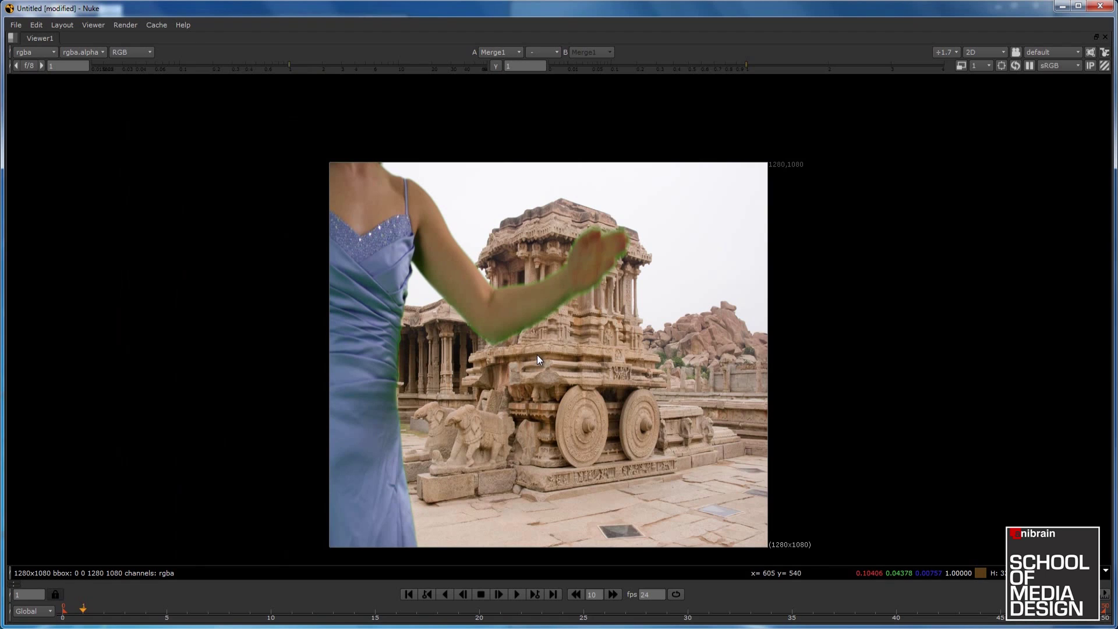
{"action": "scroll", "coordinate": [537, 355], "scroll_direction": "up", "scroll_amount": 1}
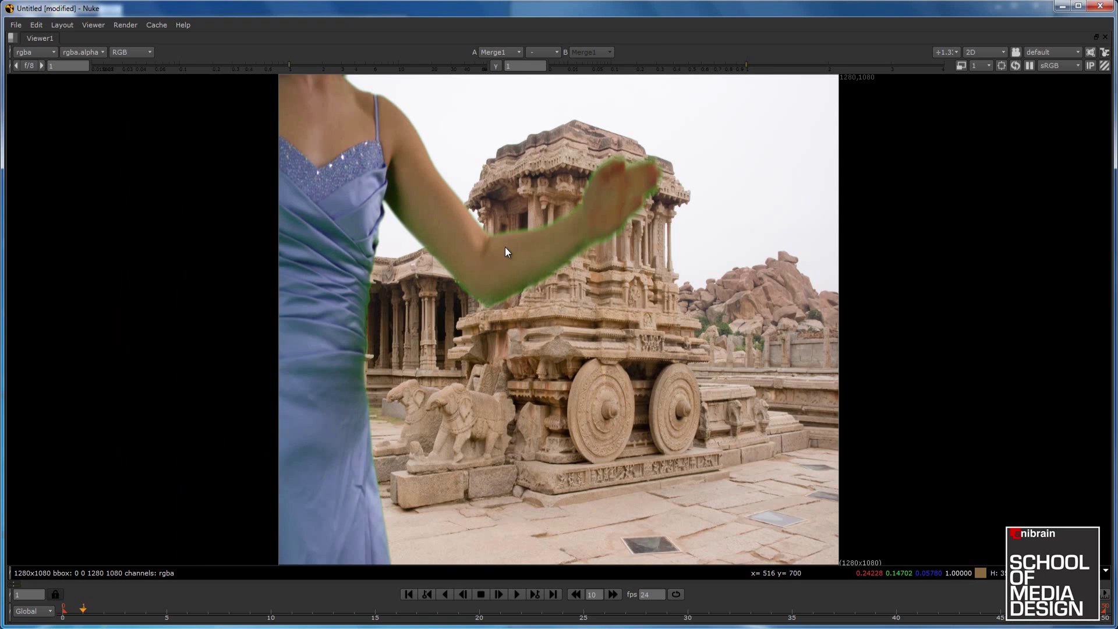
{"action": "mouse_move", "coordinate": [519, 285]}
{"action": "left_mouse_down"}
{"action": "mouse_move", "coordinate": [513, 274]}
{"action": "mouse_move", "coordinate": [583, 265]}
{"action": "mouse_move", "coordinate": [585, 253]}
{"action": "left_mouse_up"}
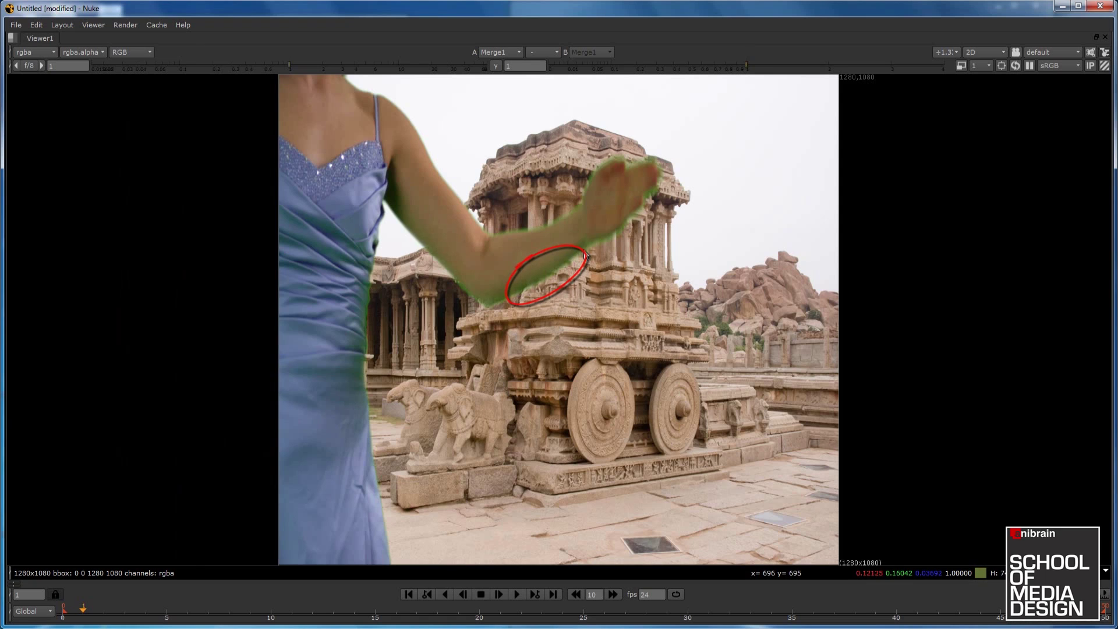